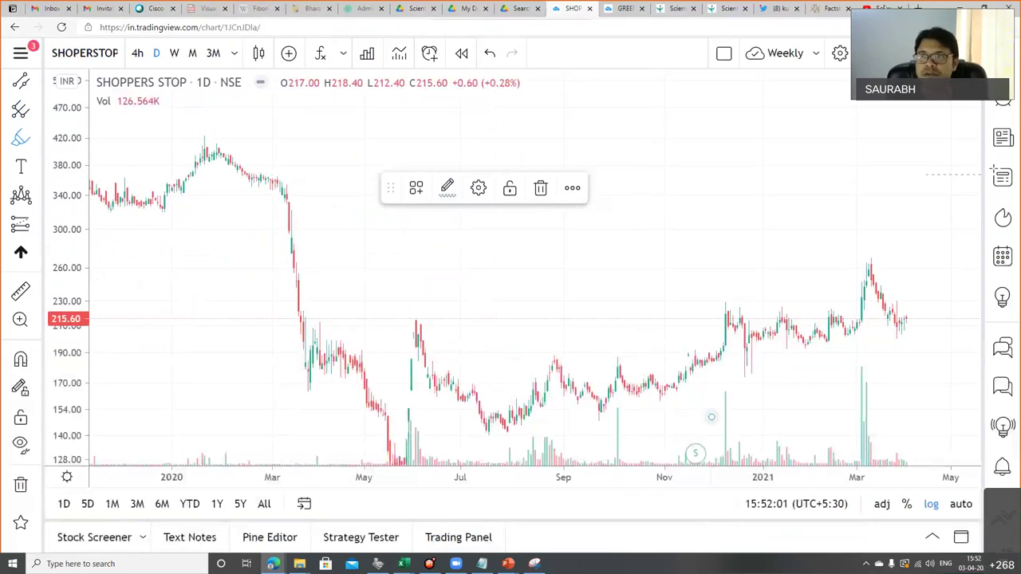
# Step: Open tradingview.com in a new browser tab and load the saved Weekly chart layout
pyautogui.hotkey('ctrl', 't')
pyautogui.write('tradingview.com')
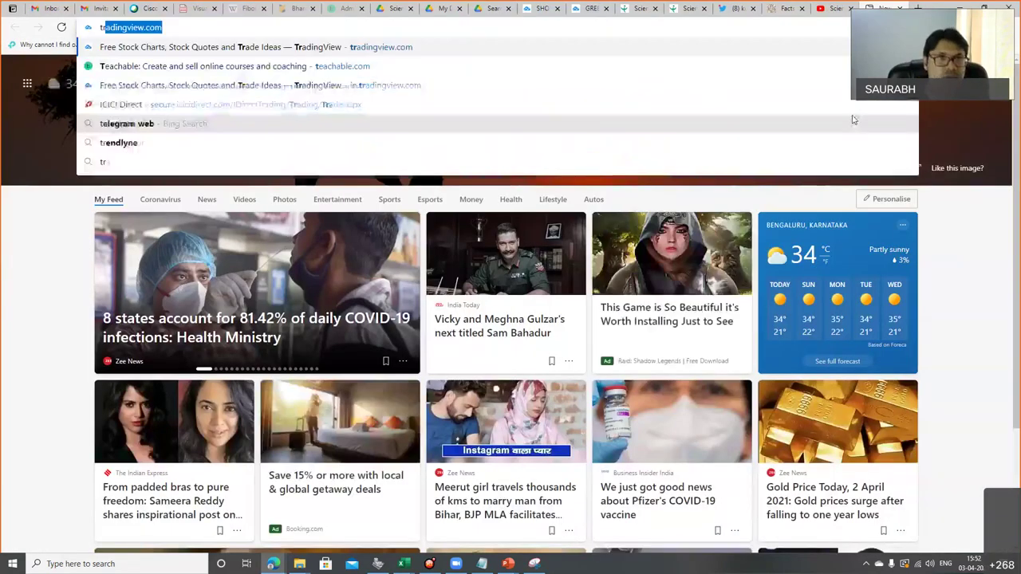
pyautogui.press('Return')
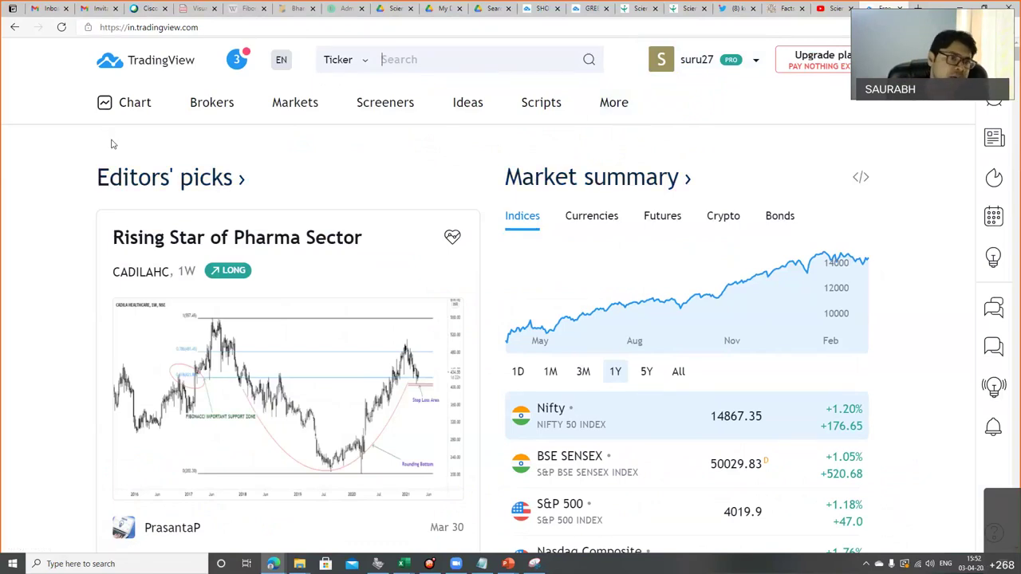
pyautogui.moveTo(128, 102)
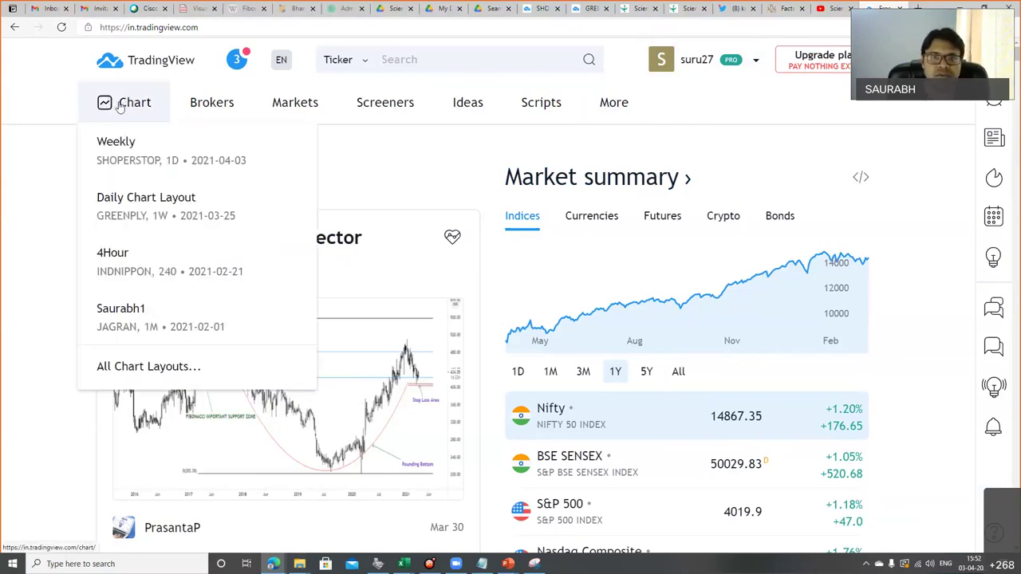
pyautogui.click(116, 146)
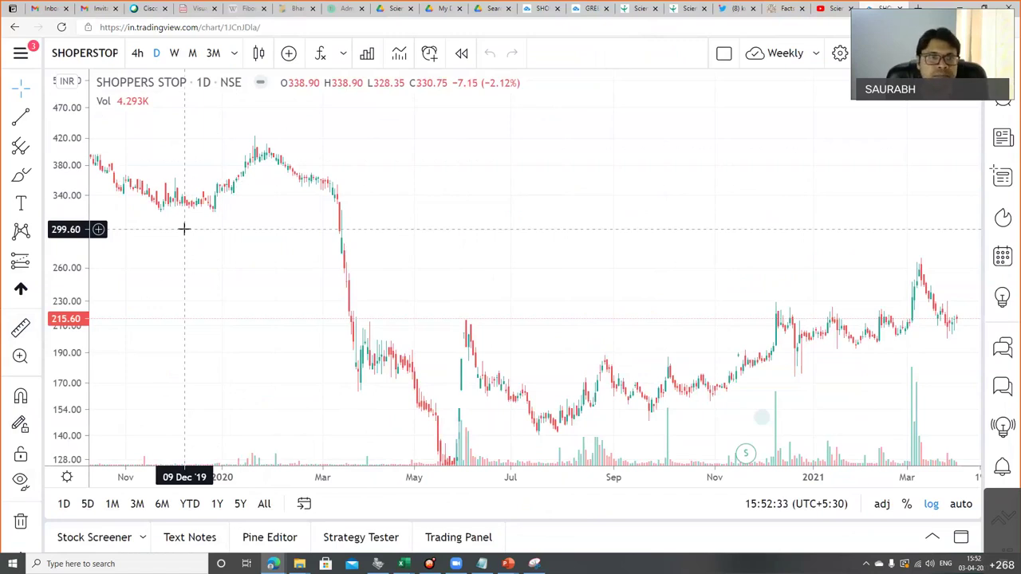
# Step: Open the symbol search and limit it to NSE, the National Stock Exchange of India
pyautogui.click(85, 57)
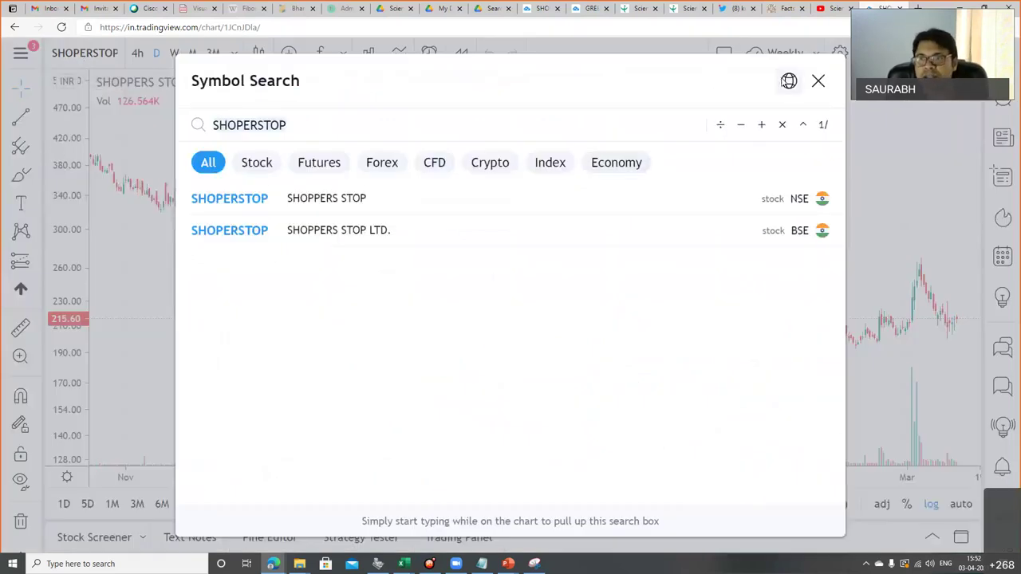
pyautogui.click(786, 83)
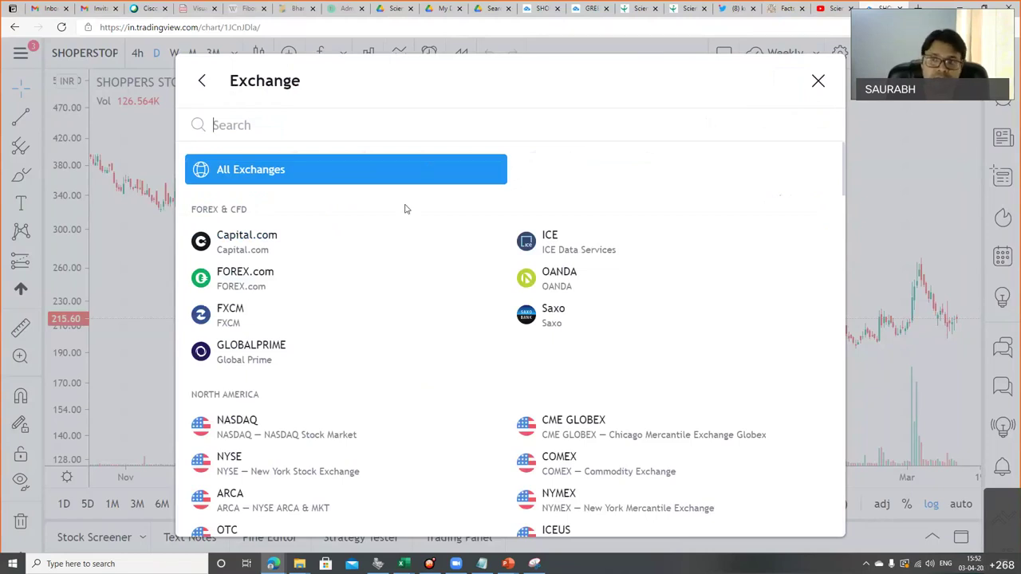
pyautogui.moveTo(842, 163); pyautogui.dragTo(837, 189)
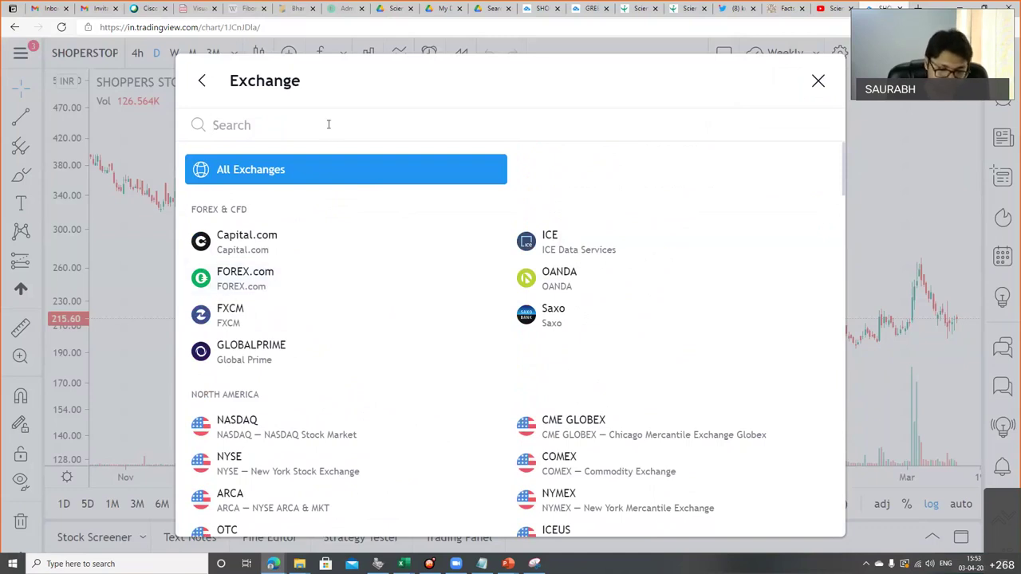
pyautogui.click(328, 124)
pyautogui.write('nse')
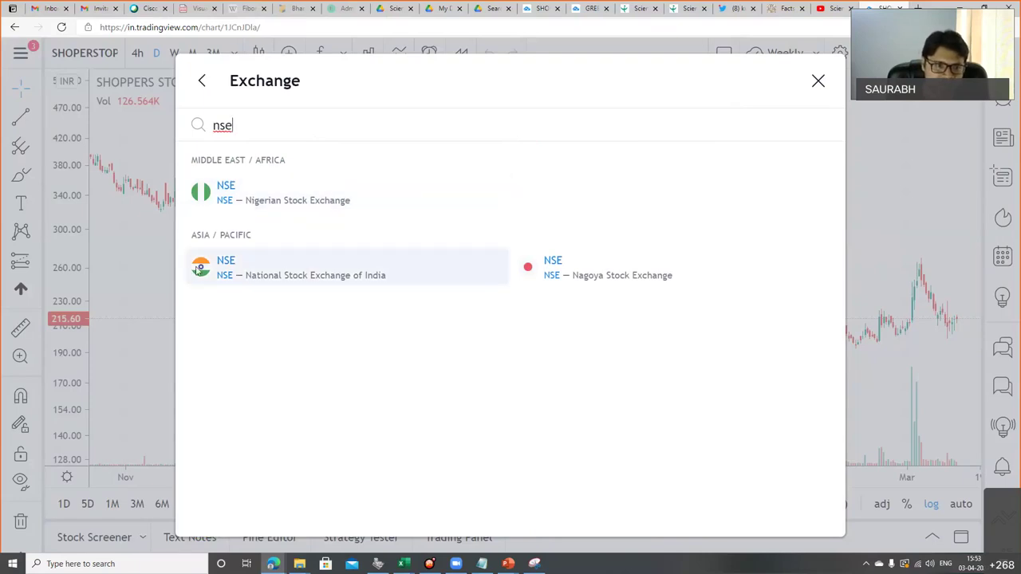
pyautogui.click(261, 277)
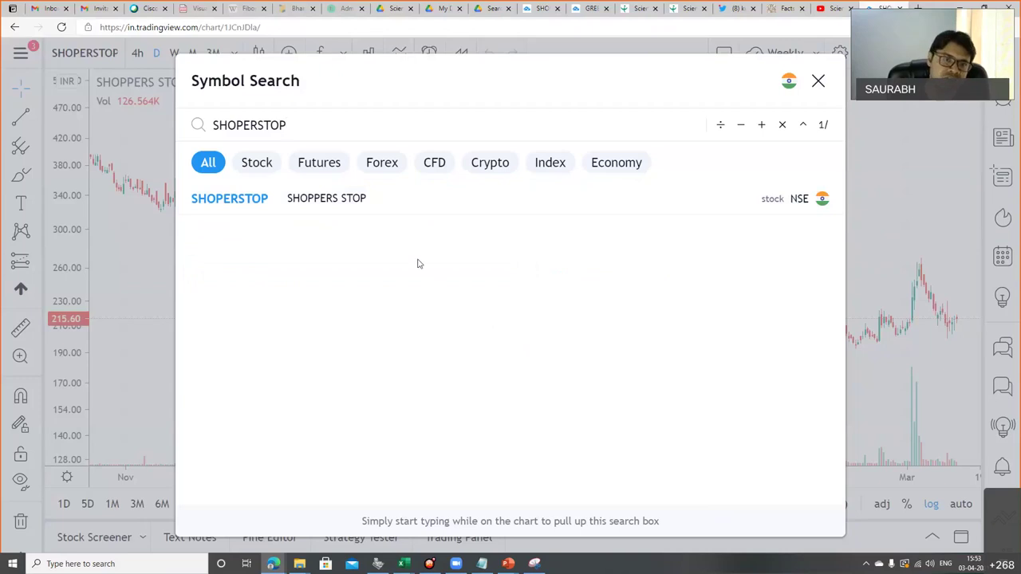
# Step: Reset the symbol search to All Exchanges and search for SHOPPER
pyautogui.click(787, 90)
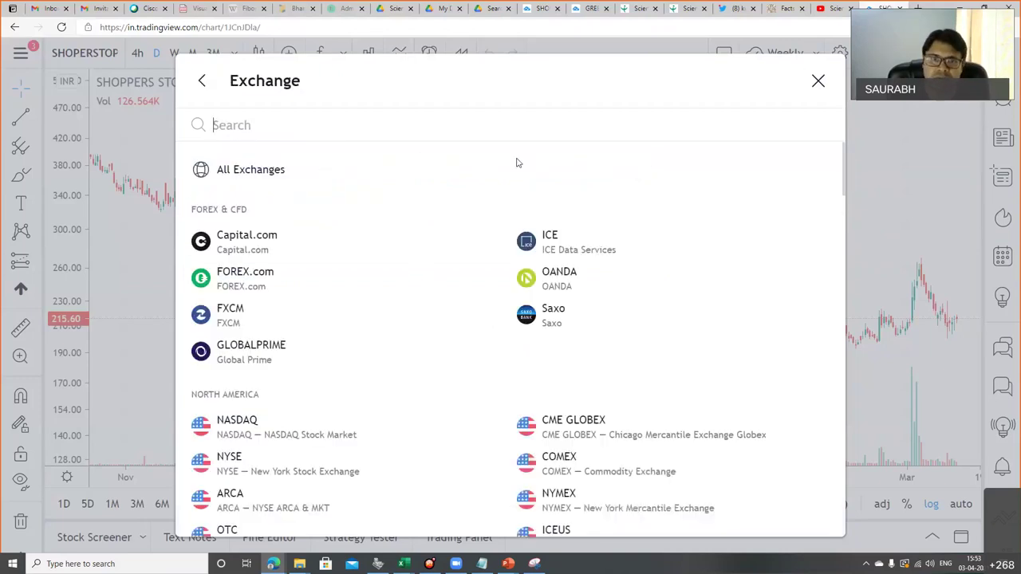
pyautogui.click(240, 171)
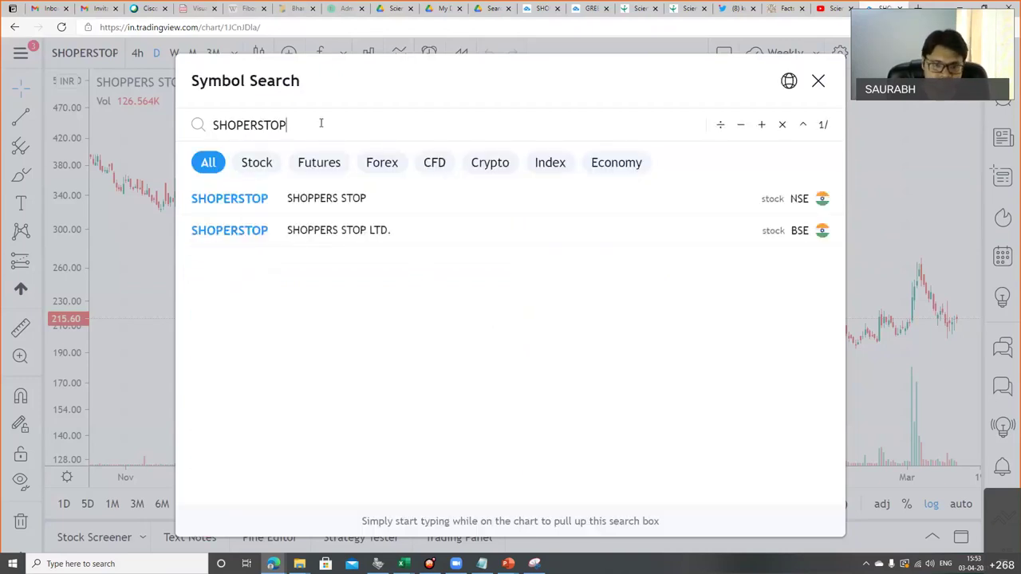
pyautogui.press('BackSpace')
pyautogui.press('BackSpace')
pyautogui.press('BackSpace')
pyautogui.press('BackSpace')
pyautogui.press('BackSpace')
pyautogui.press('BackSpace')
pyautogui.press('BackSpace')
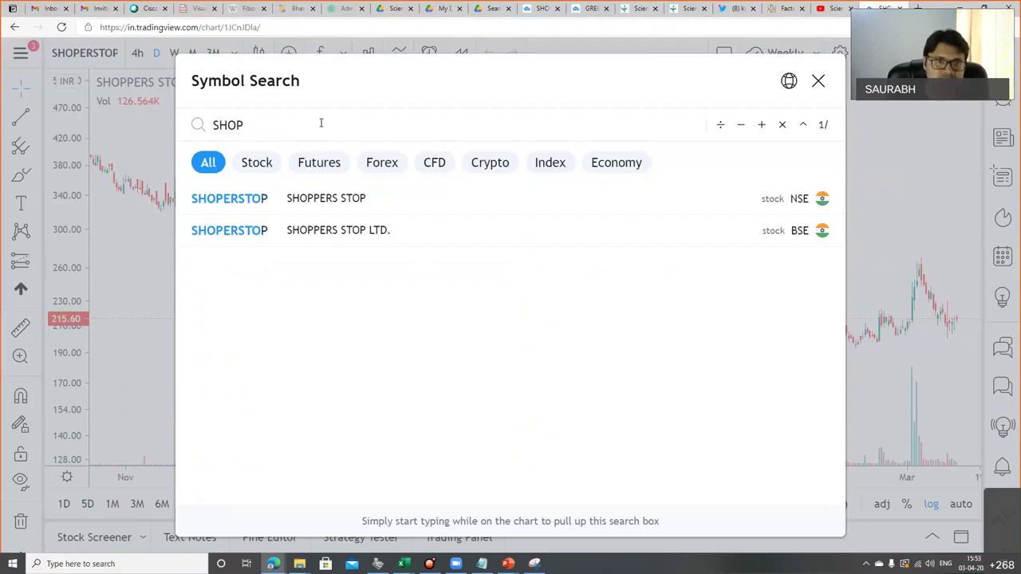
pyautogui.write('PPER')
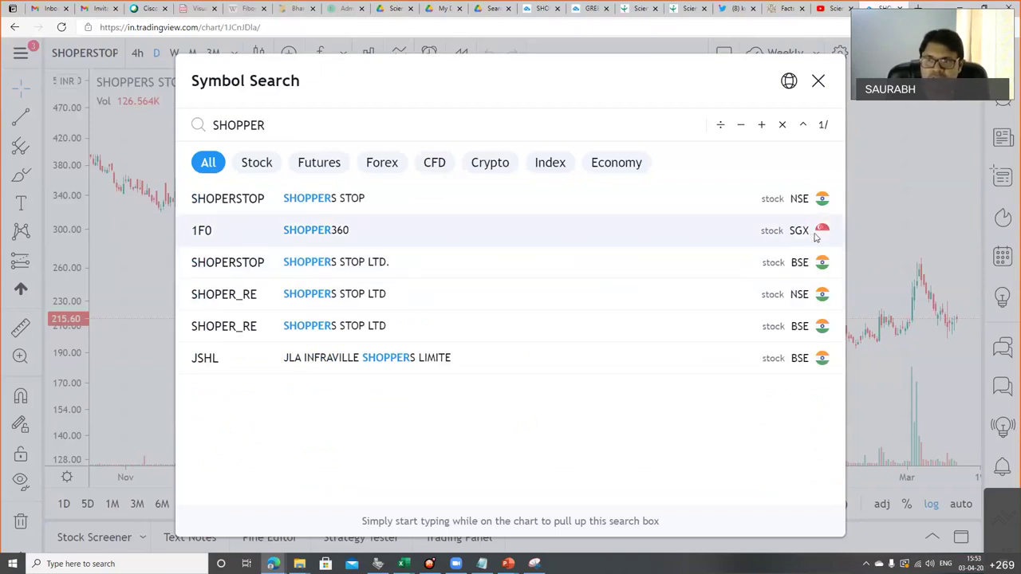
# Step: Limit the search to the National Stock Exchange of India and load the SHOPPERS STOP stock chart
pyautogui.click(788, 80)
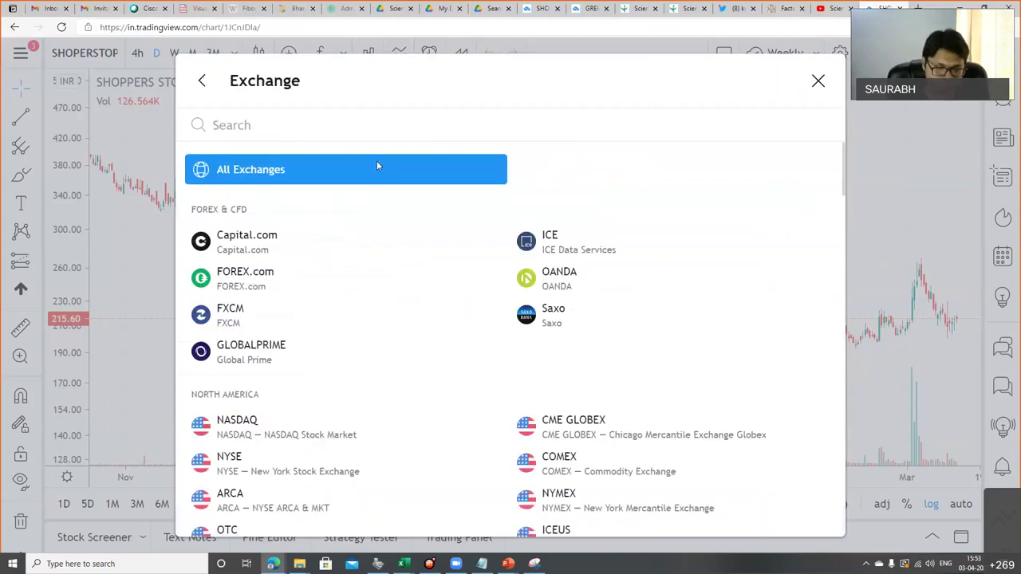
pyautogui.write('nse')
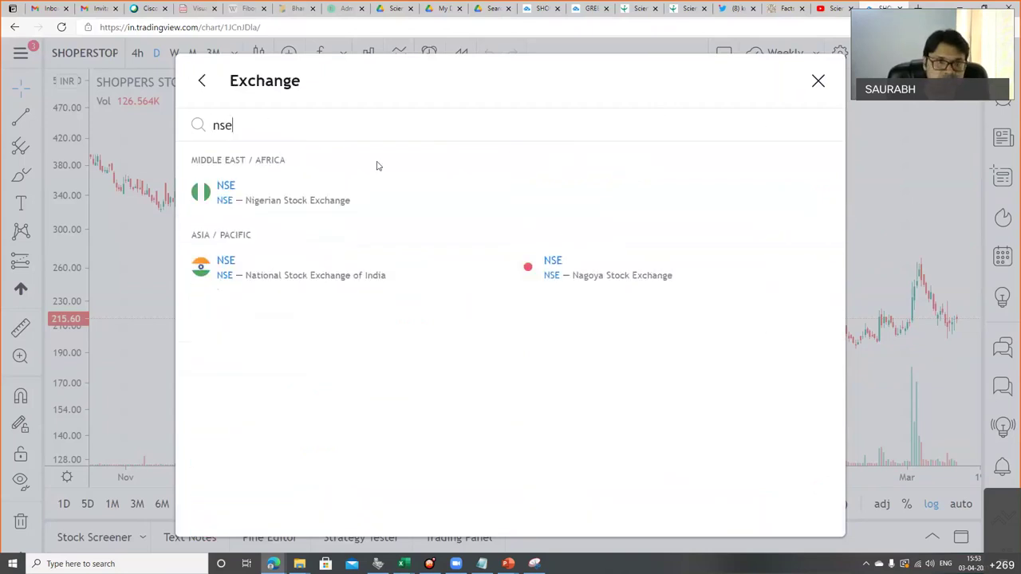
pyautogui.click(266, 264)
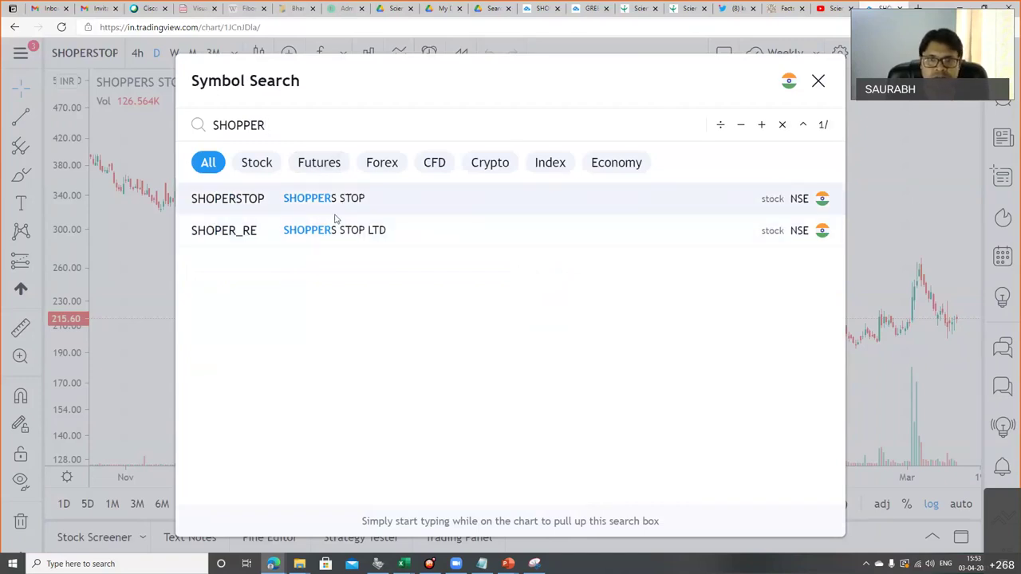
pyautogui.click(270, 203)
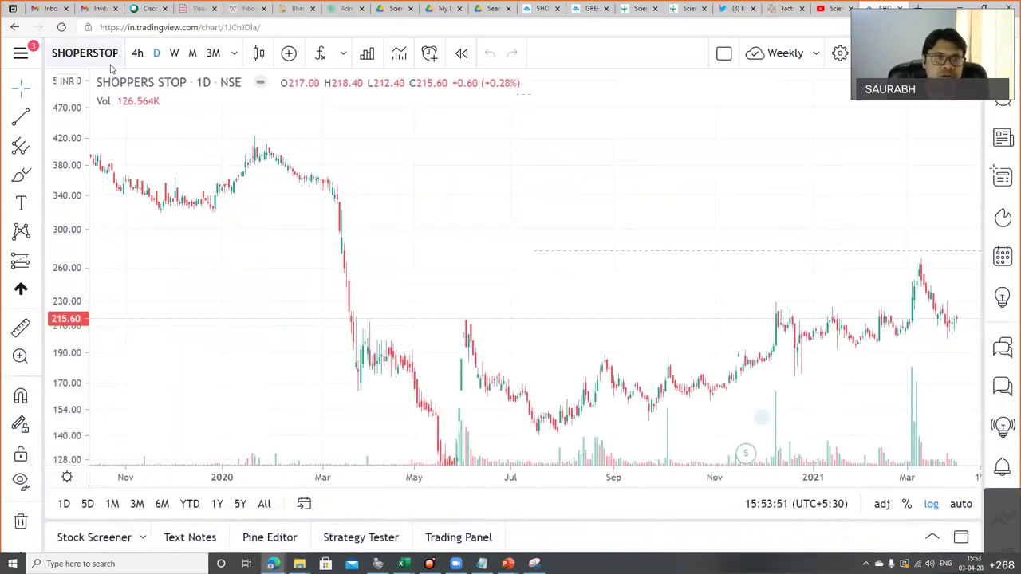
# Step: Search for INFOSYS and load the INFOSYS LTD stock chart from NSE
pyautogui.click(88, 54)
pyautogui.write('INFOSYS')
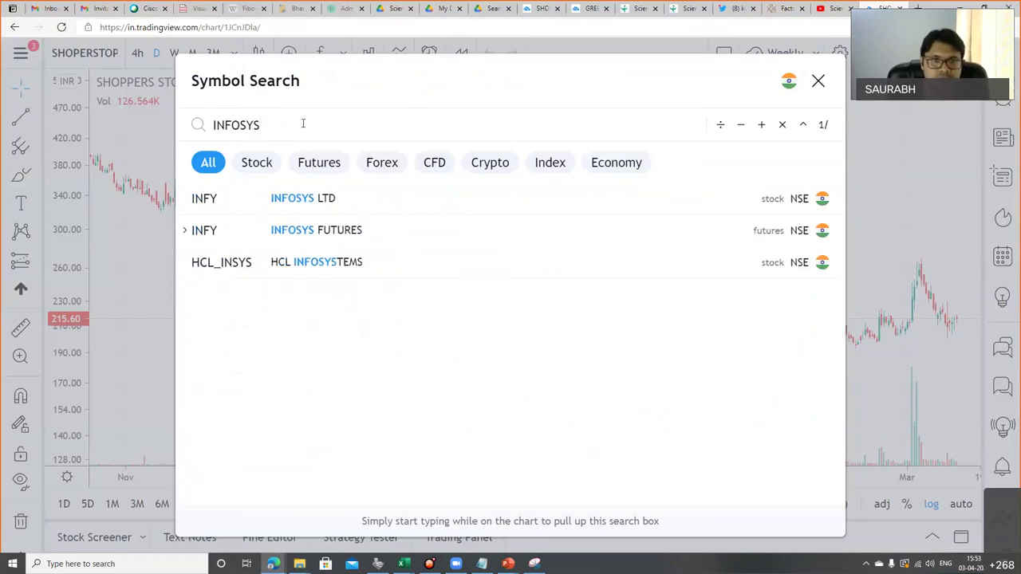
pyautogui.click(280, 199)
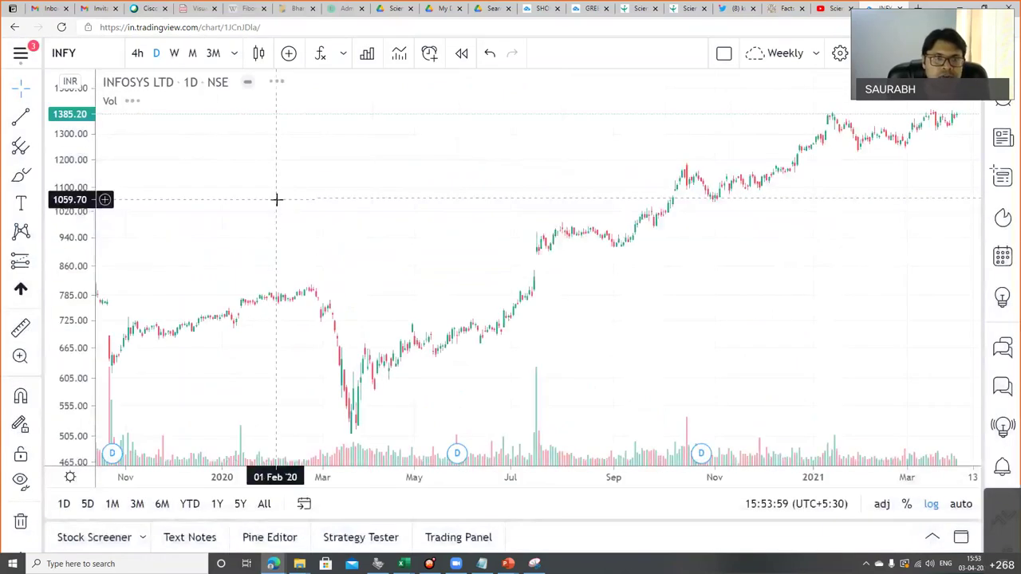
pyautogui.scroll(1, 424, 216)
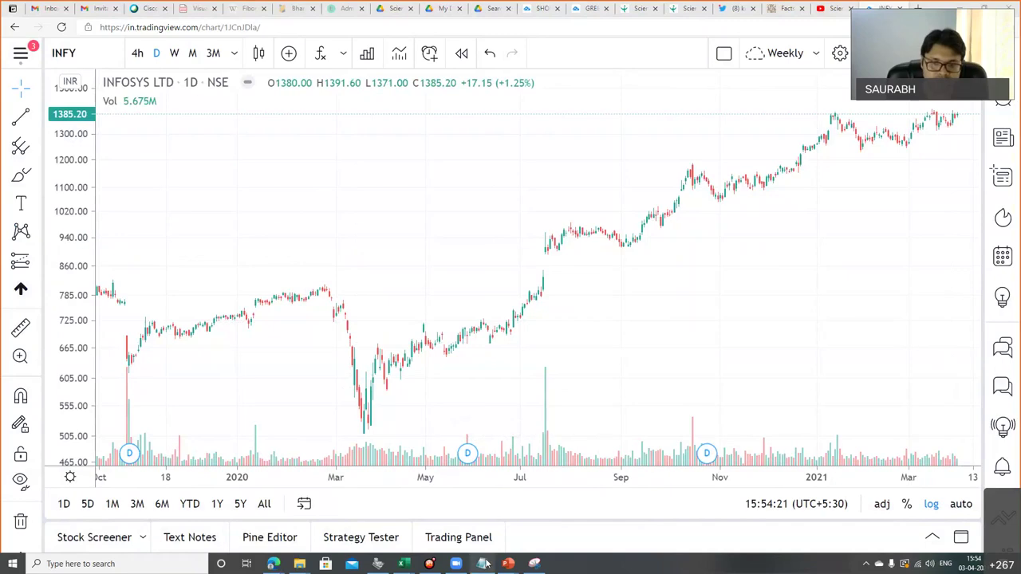
# Step: Check the Basic Charting I topics on the PowerPoint slide "Tradingview Introduction" and return to the Infosys chart in the browser
pyautogui.moveTo(515, 564)
pyautogui.click(562, 519)
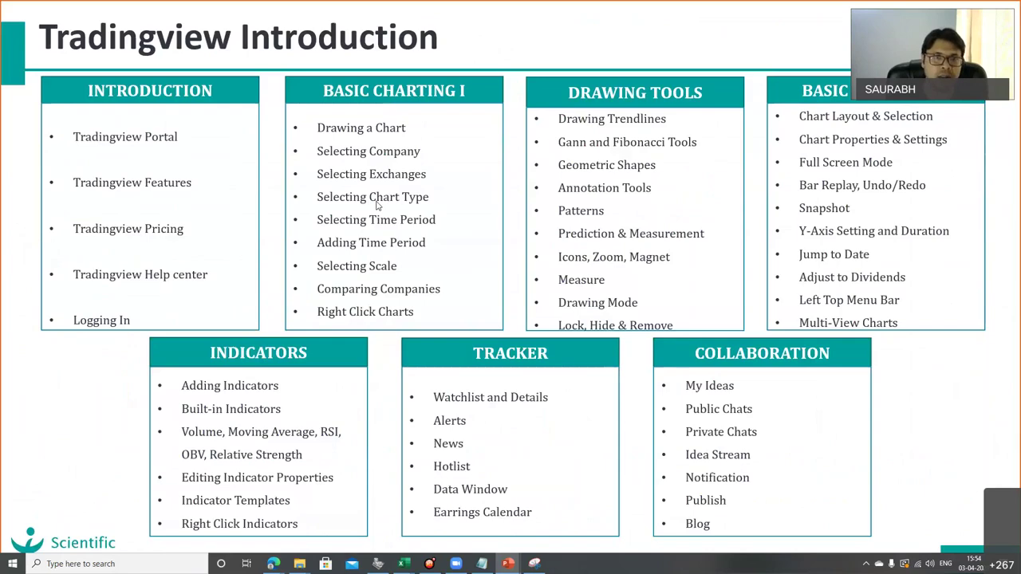
pyautogui.hotkey('alt', 'Tab')
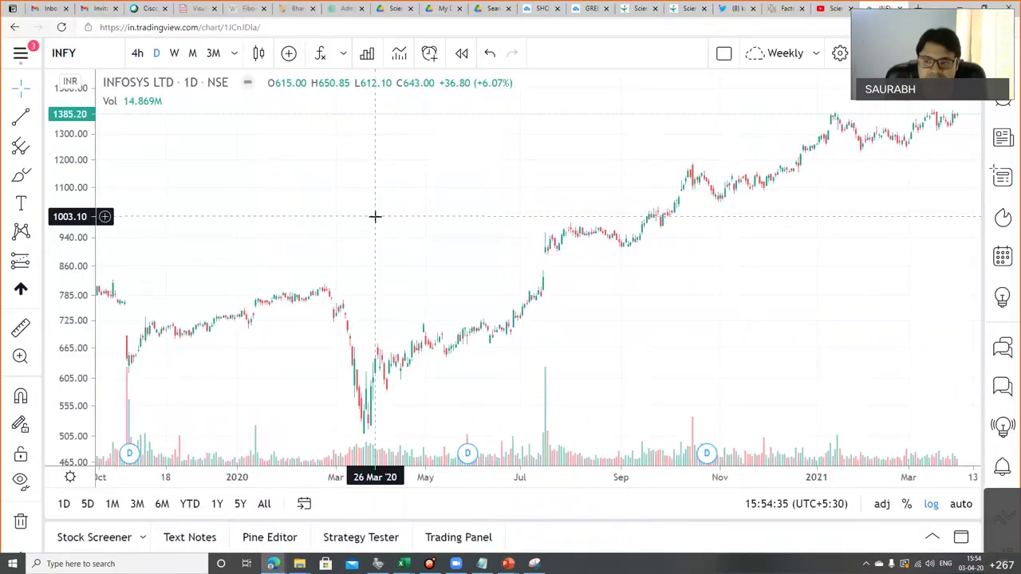
# Step: Change the Infosys chart type to Bars and examine the individual price bars around July and August 2020
pyautogui.click(259, 56)
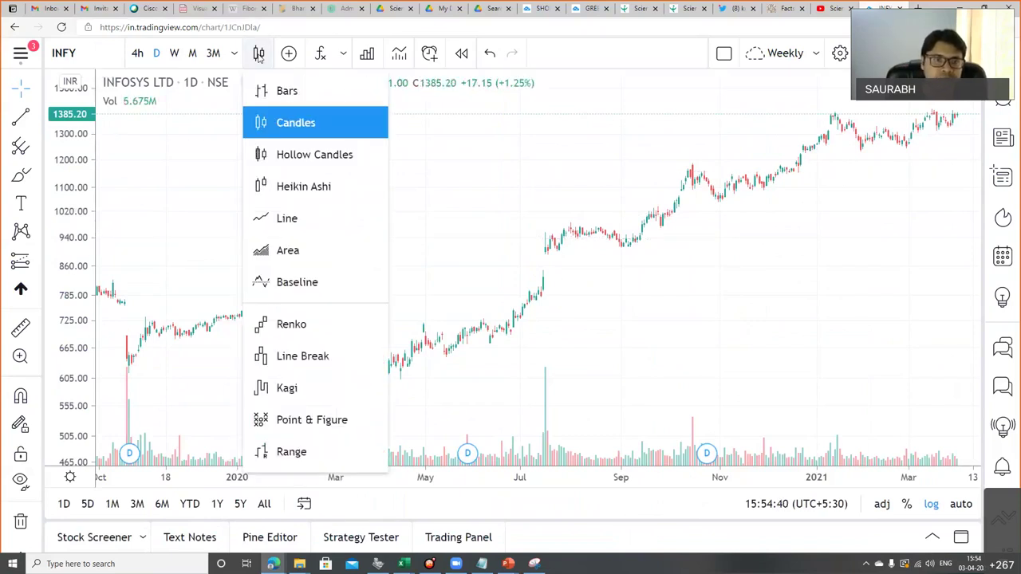
pyautogui.click(285, 89)
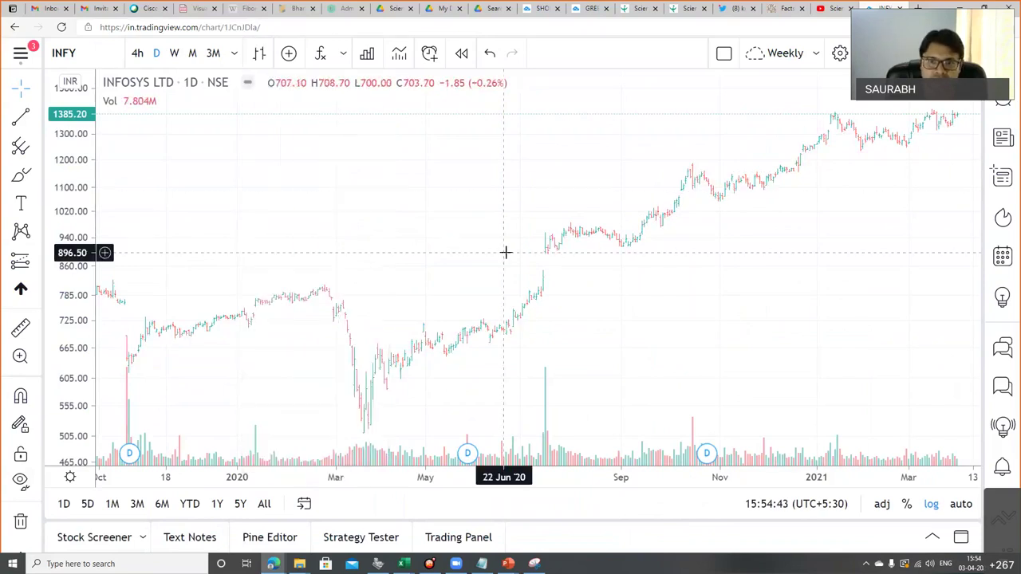
pyautogui.scroll(5, 505, 252)
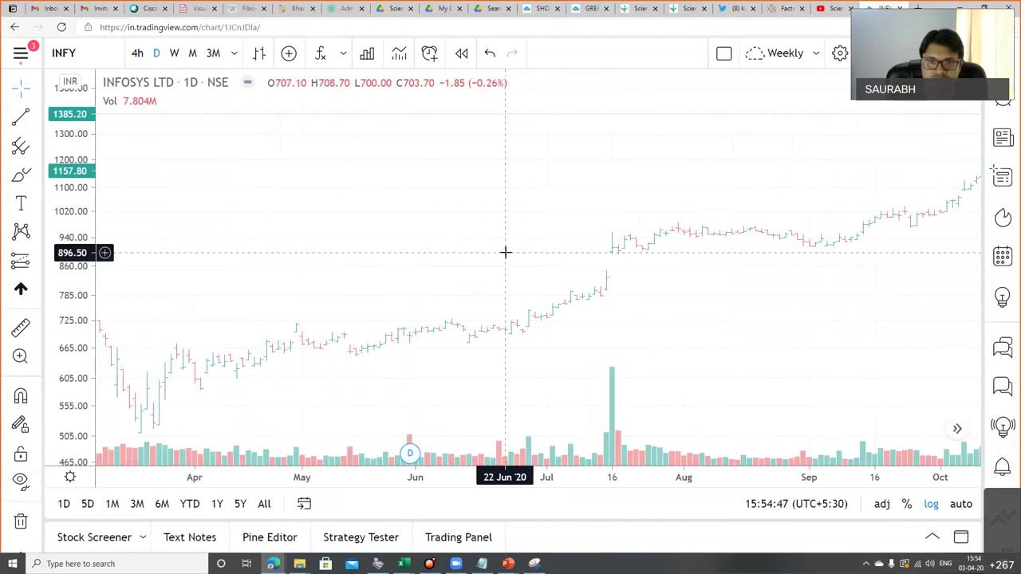
pyautogui.hscroll(5, 505, 252)
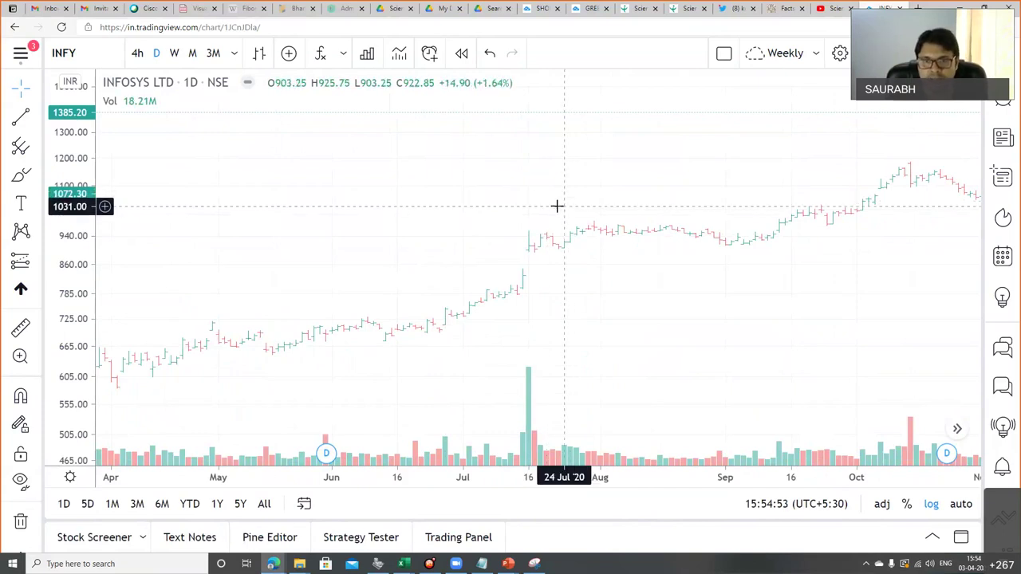
pyautogui.hscroll(4, 527, 206)
pyautogui.hscroll(1, 583, 201)
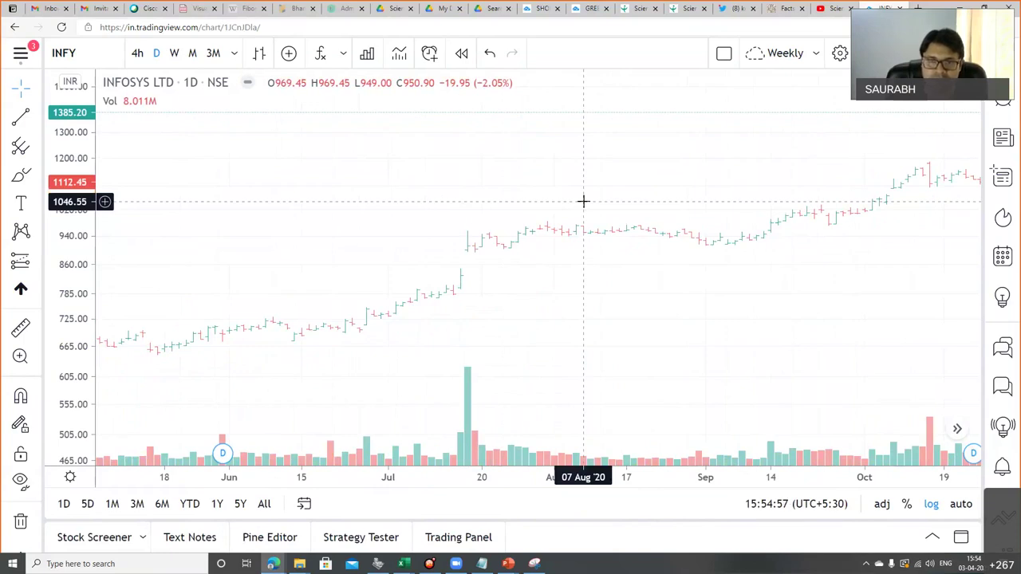
pyautogui.hscroll(1, 583, 201)
pyautogui.hscroll(2, 583, 201)
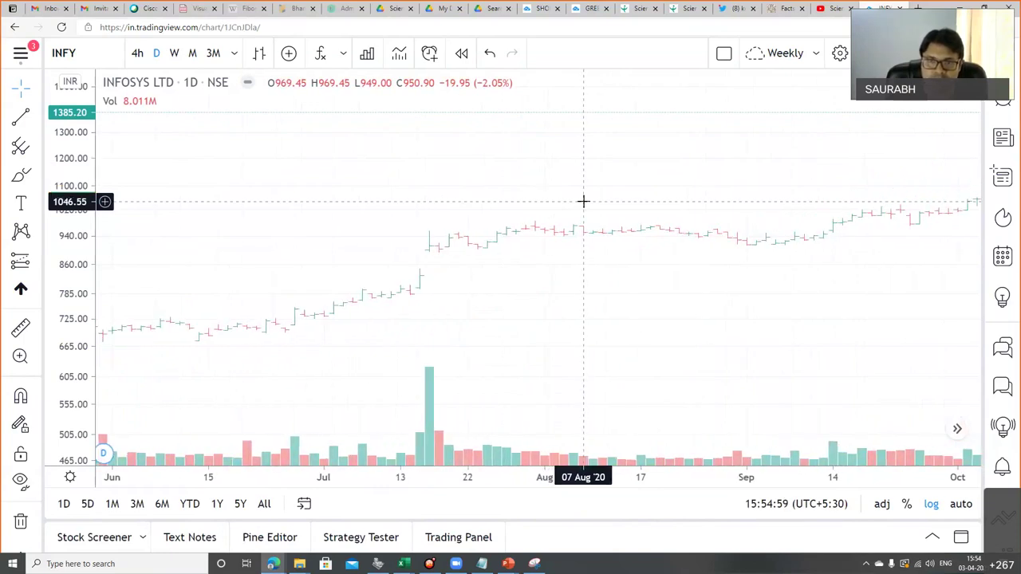
pyautogui.scroll(-2, 583, 201)
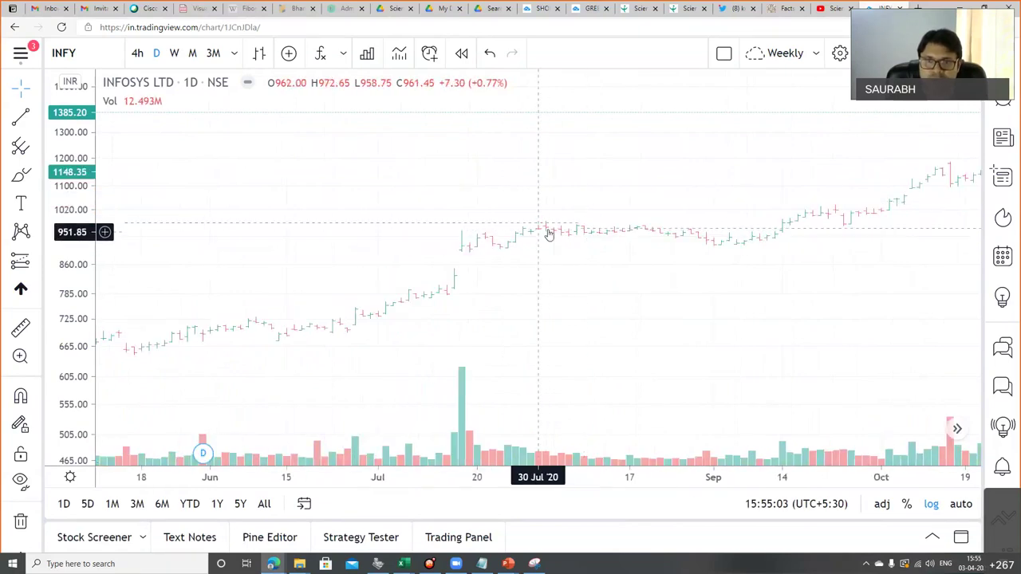
# Step: Change the Infosys chart type to Line
pyautogui.click(261, 53)
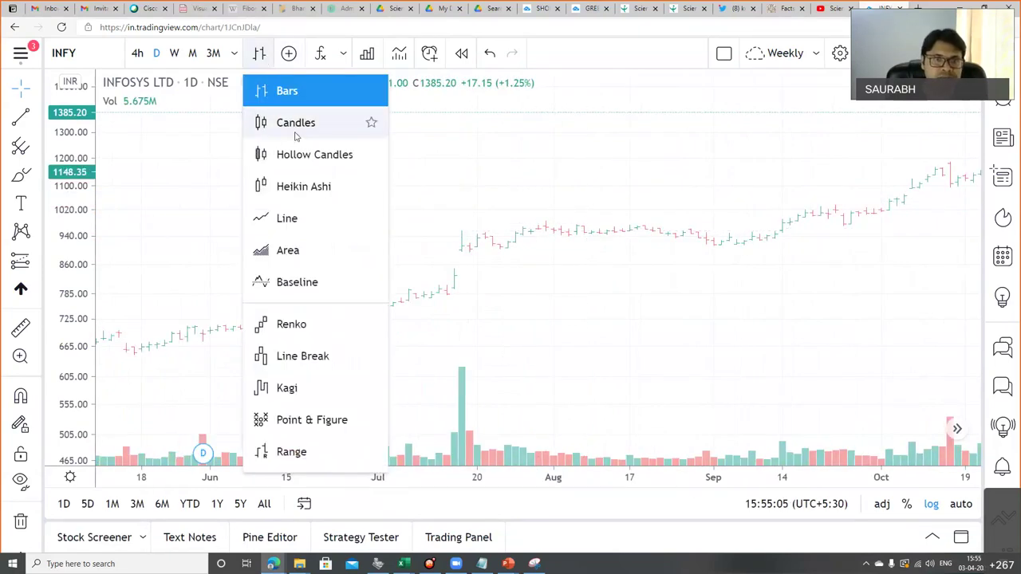
pyautogui.click(297, 217)
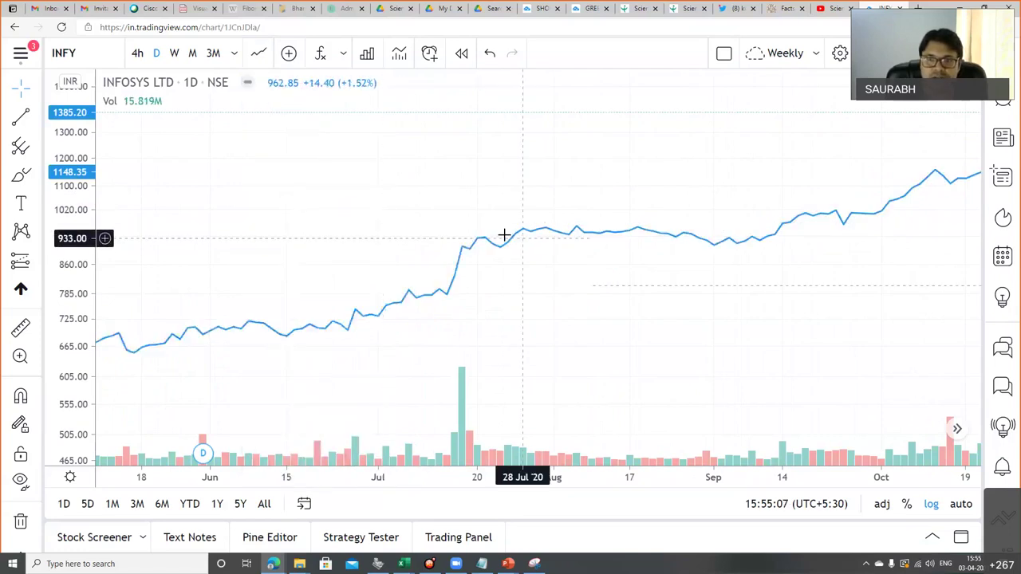
# Step: Set the Infosys chart type to Candles and switch to the PowerPoint slide "Tradingview Introduction"
pyautogui.click(258, 53)
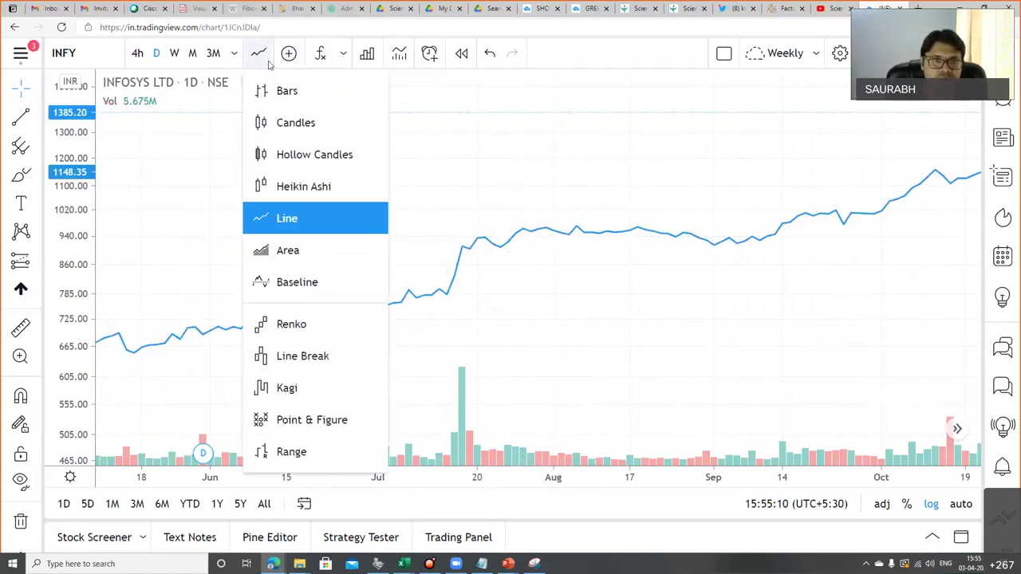
pyautogui.click(295, 123)
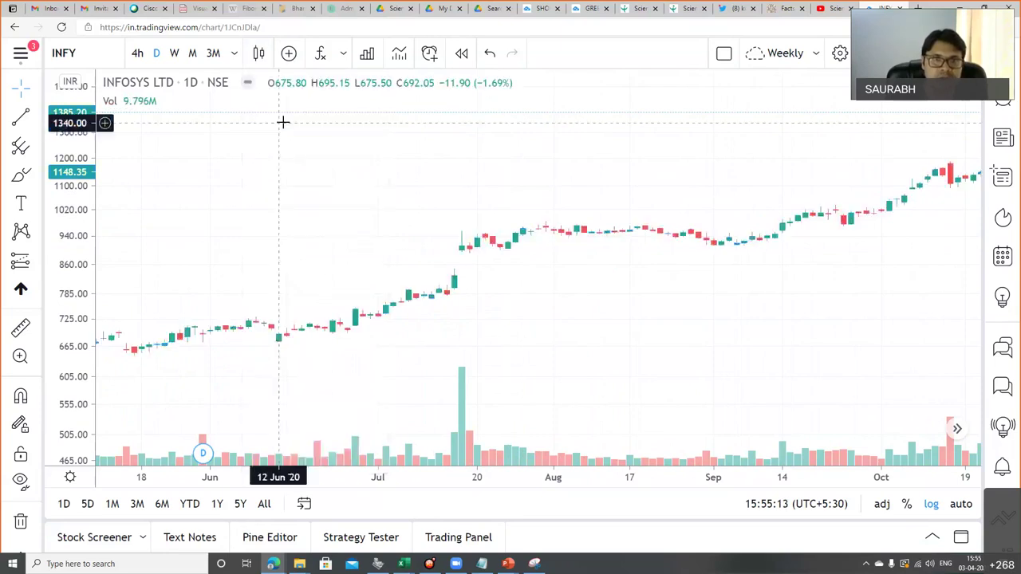
pyautogui.scroll(-2, 588, 237)
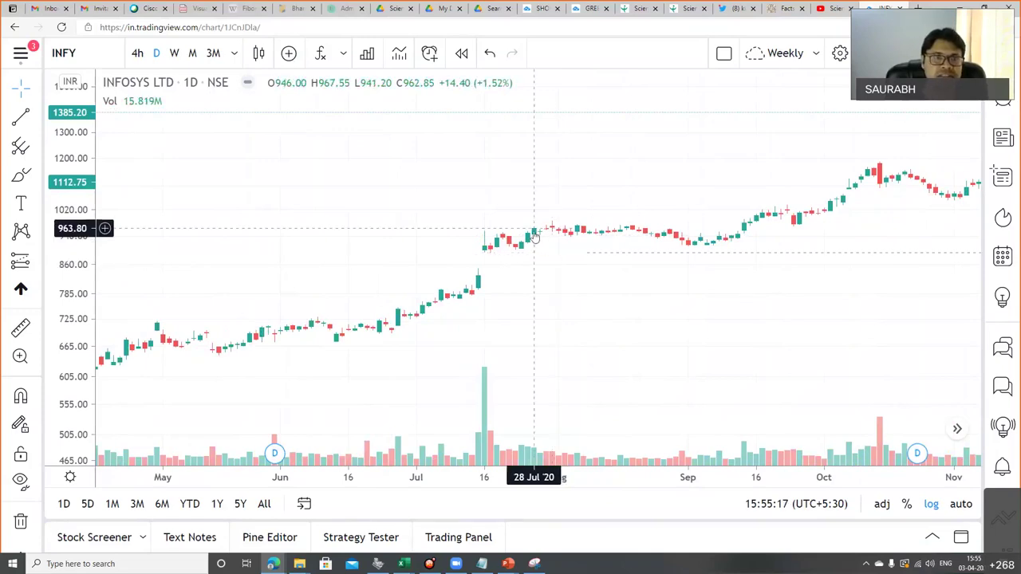
pyautogui.hotkey('alt', 'Tab')
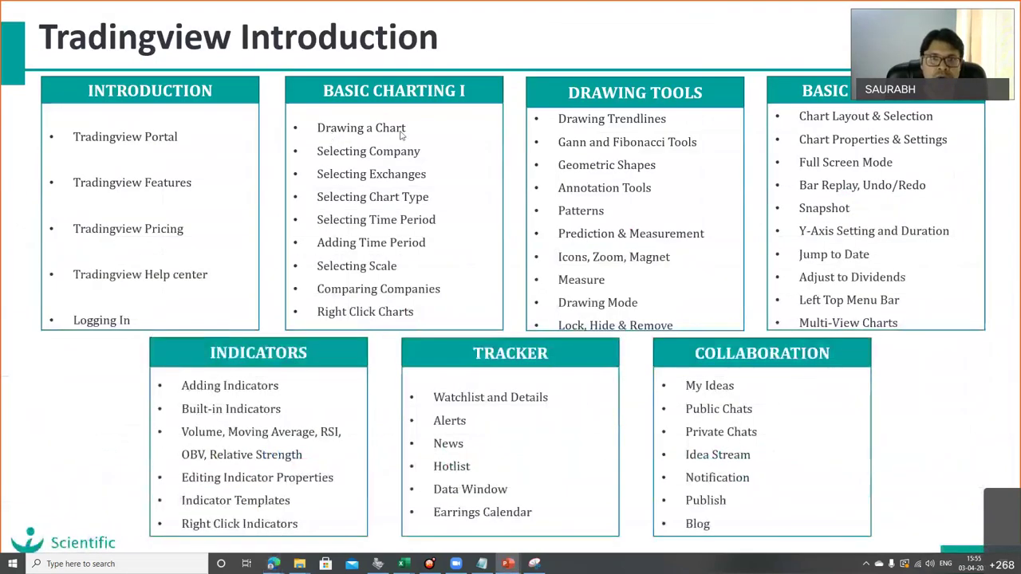
# Step: Examine the Infosys daily candles over wider and narrower time spans, and check the Basic Charting I topics on the PowerPoint slide before returning to the chart
pyautogui.hotkey('alt', 'Tab')
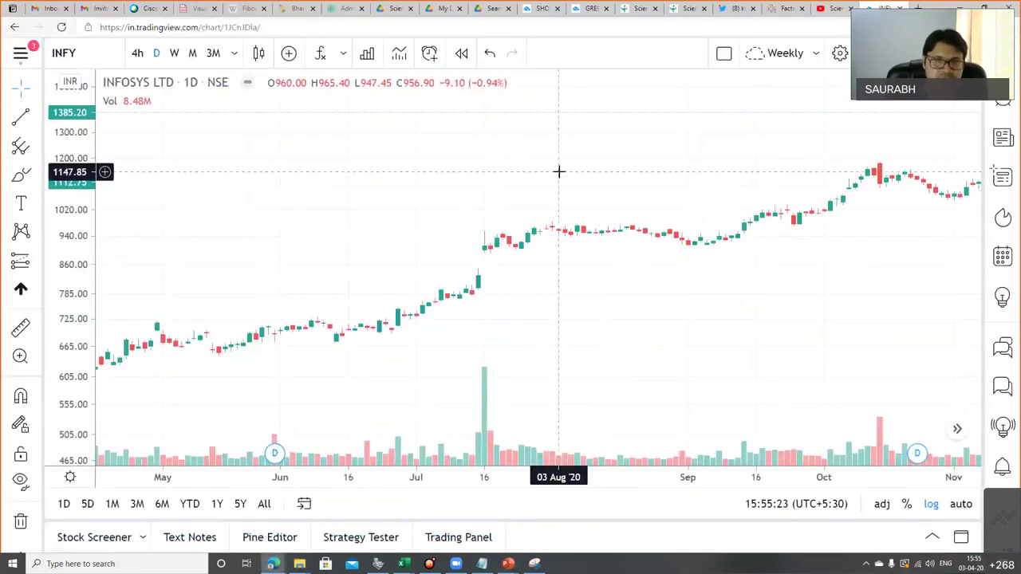
pyautogui.scroll(-1, 558, 171)
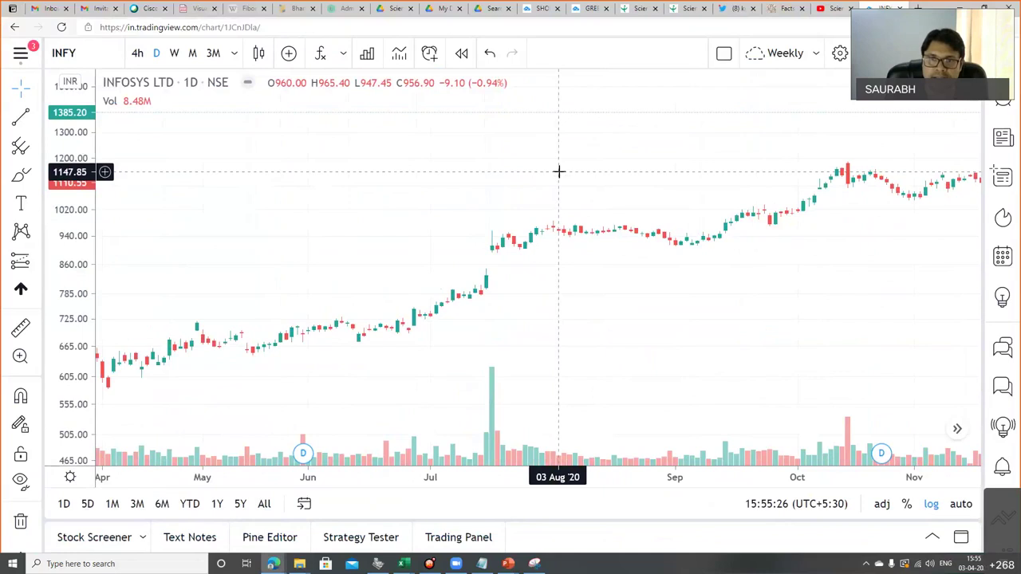
pyautogui.scroll(-1, 558, 172)
pyautogui.scroll(-2, 558, 172)
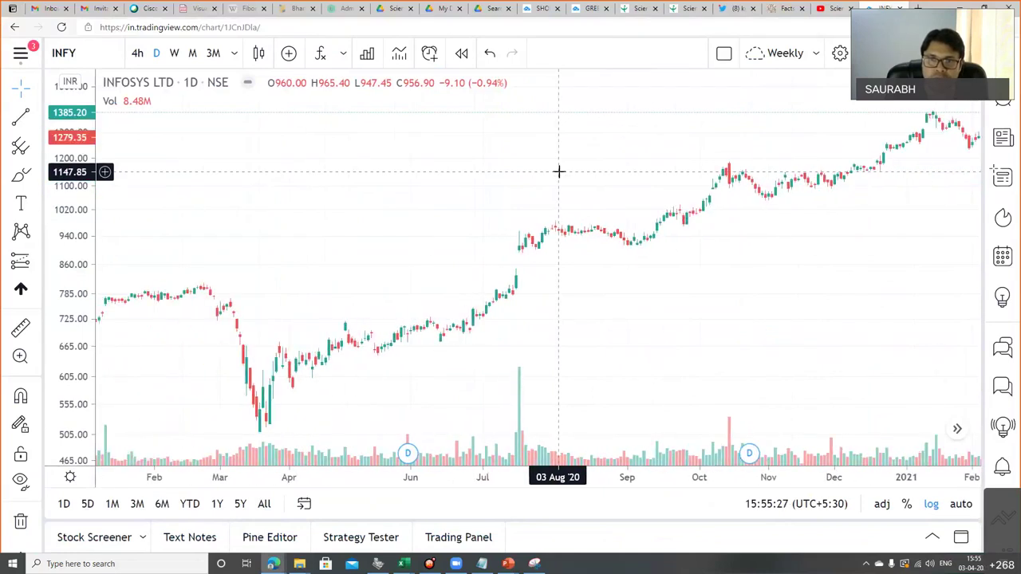
pyautogui.scroll(-1, 558, 171)
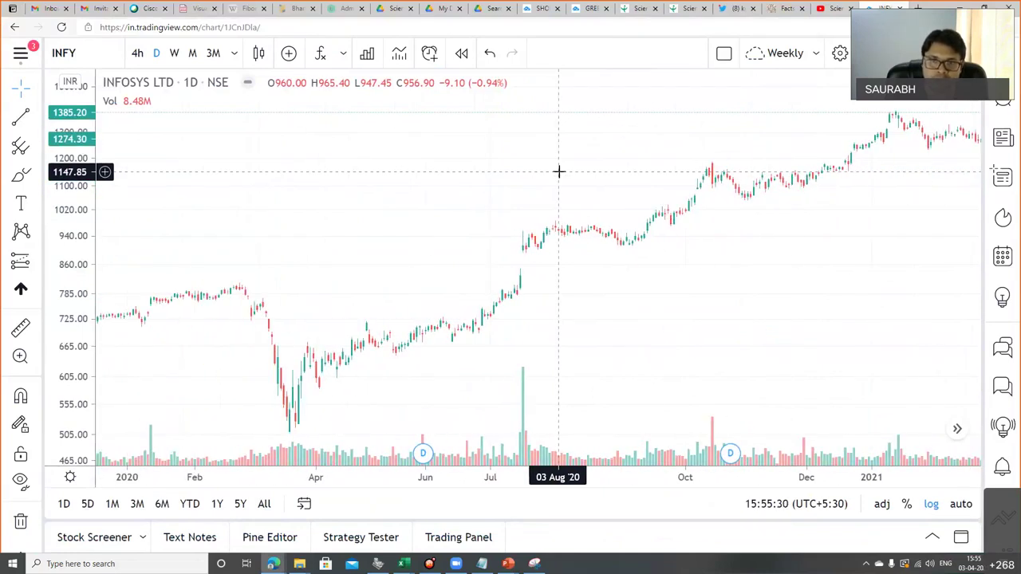
pyautogui.scroll(-1, 558, 172)
pyautogui.scroll(-2, 558, 172)
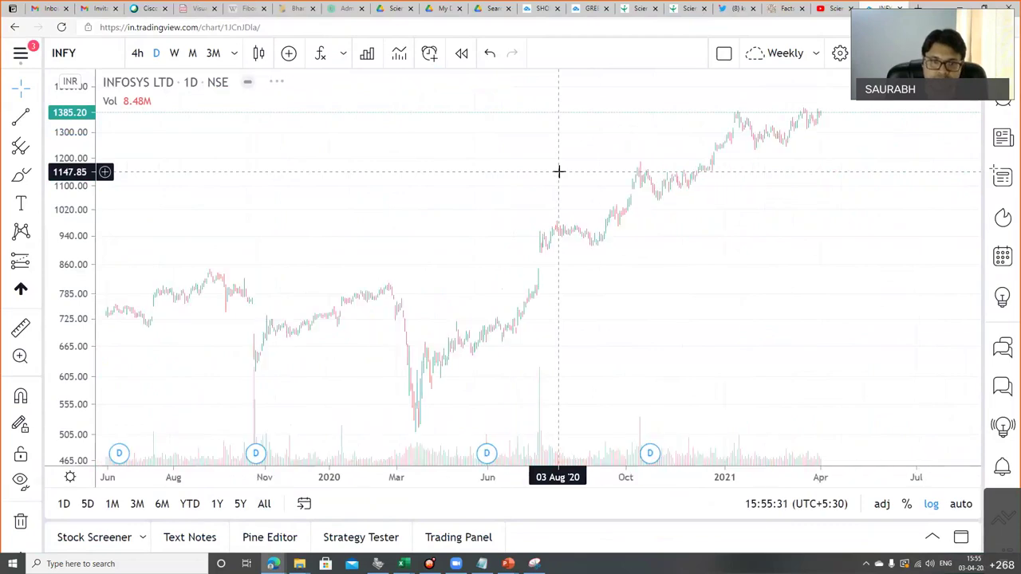
pyautogui.scroll(2, 559, 171)
pyautogui.scroll(2, 558, 171)
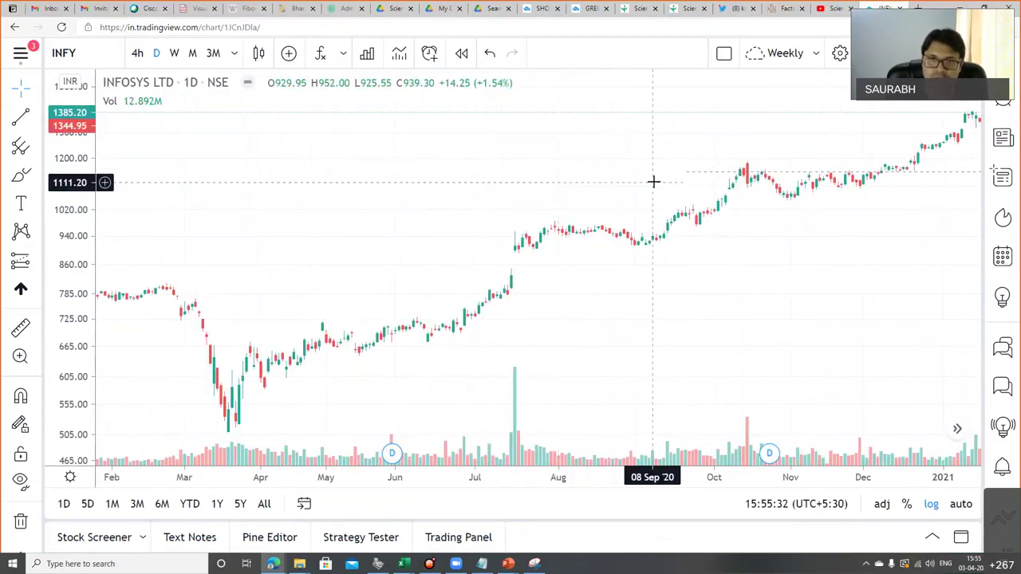
pyautogui.moveTo(645, 178); pyautogui.dragTo(450, 209)
pyautogui.hotkey('alt', 'Tab')
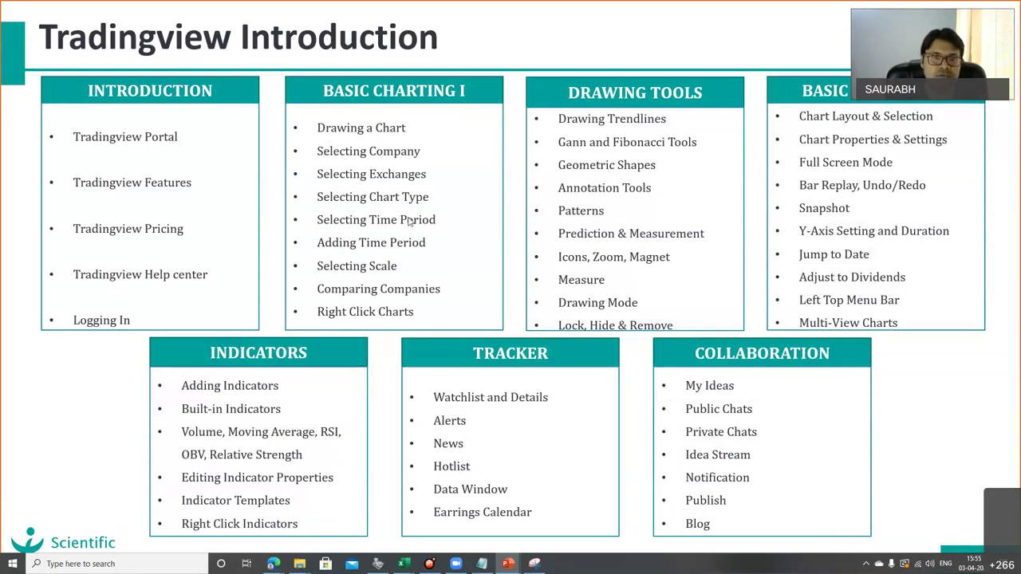
pyautogui.hotkey('alt', 'Tab')
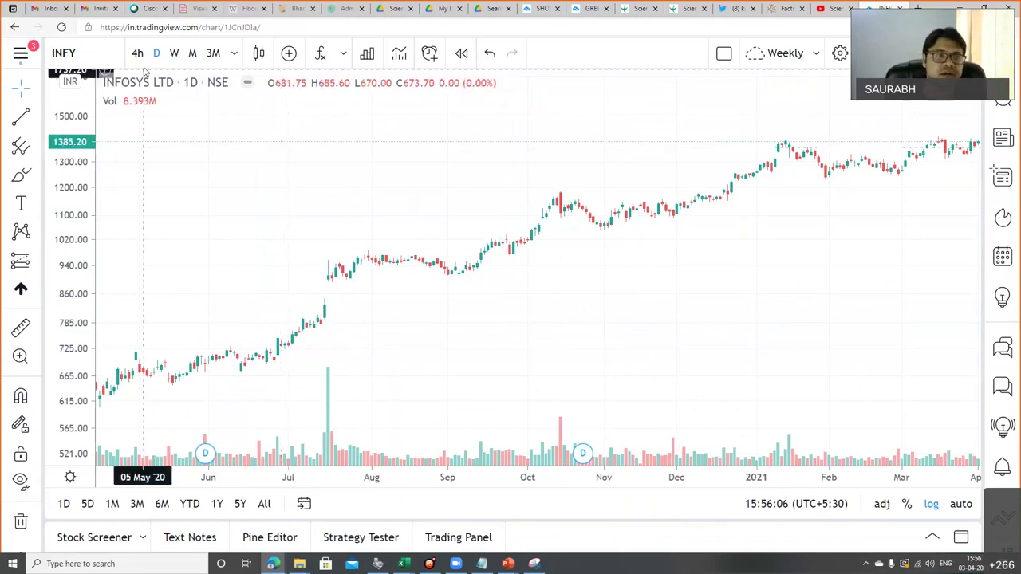
# Step: Set the Infosys chart interval to 5 minutes and examine the price history through March 2021
pyautogui.click(235, 55)
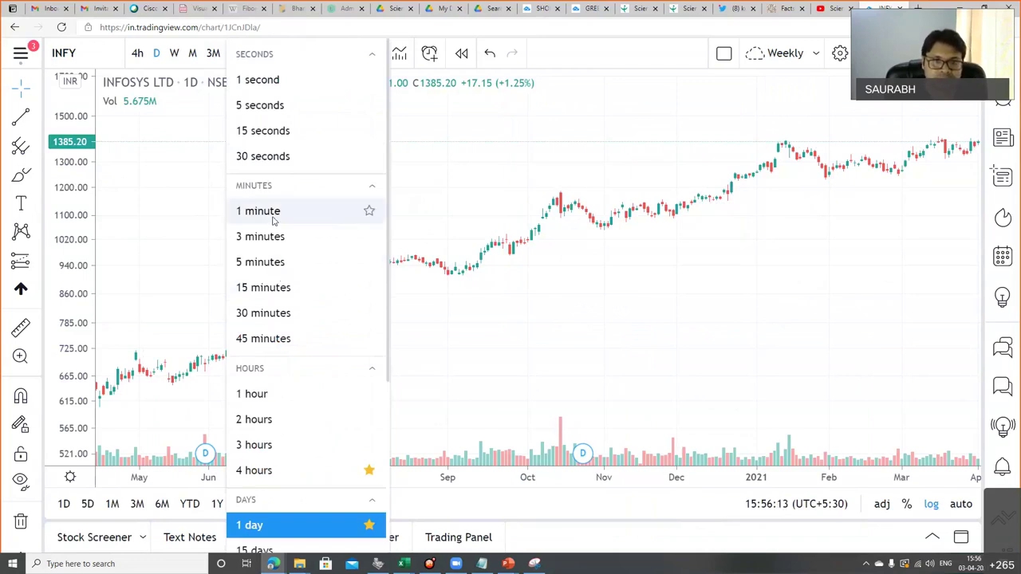
pyautogui.click(281, 265)
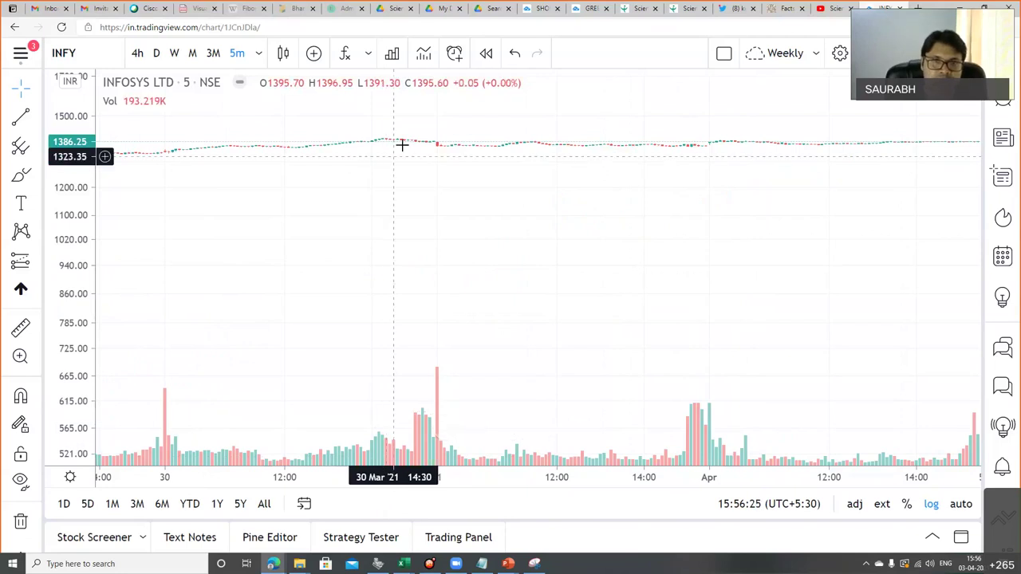
pyautogui.scroll(3, 395, 155)
pyautogui.scroll(-6, 578, 193)
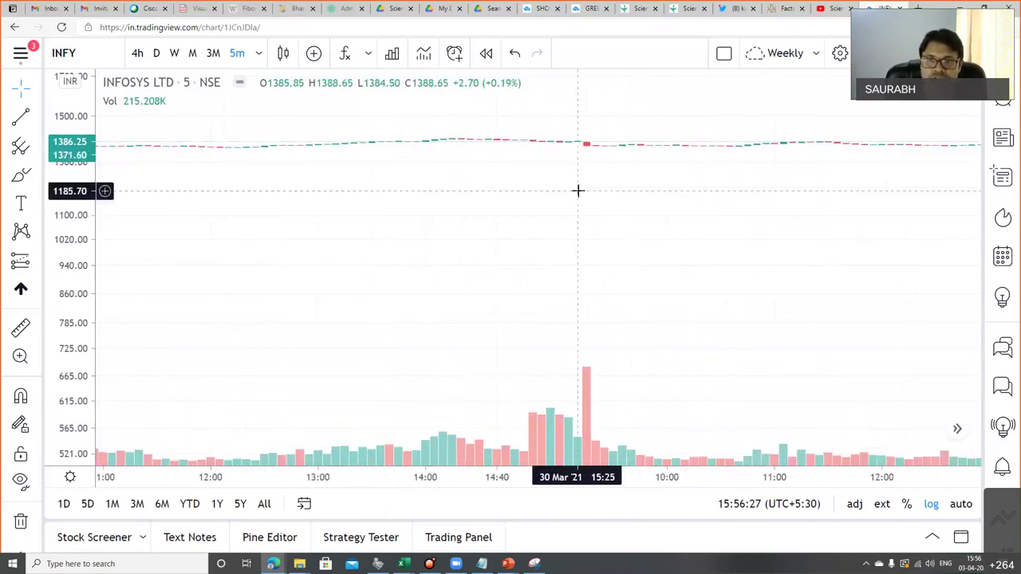
pyautogui.scroll(-4, 578, 195)
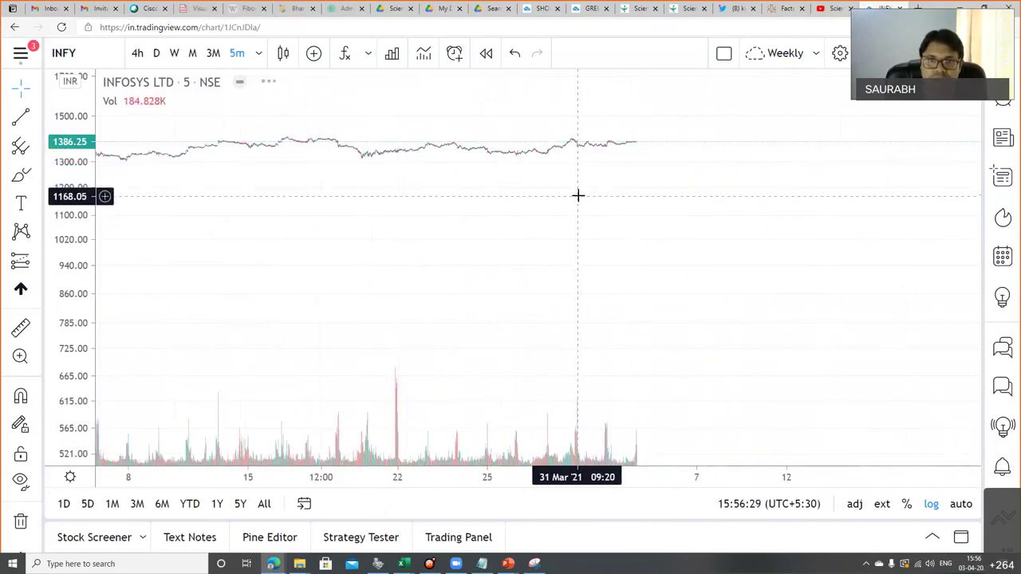
pyautogui.hscroll(-3, 674, 214)
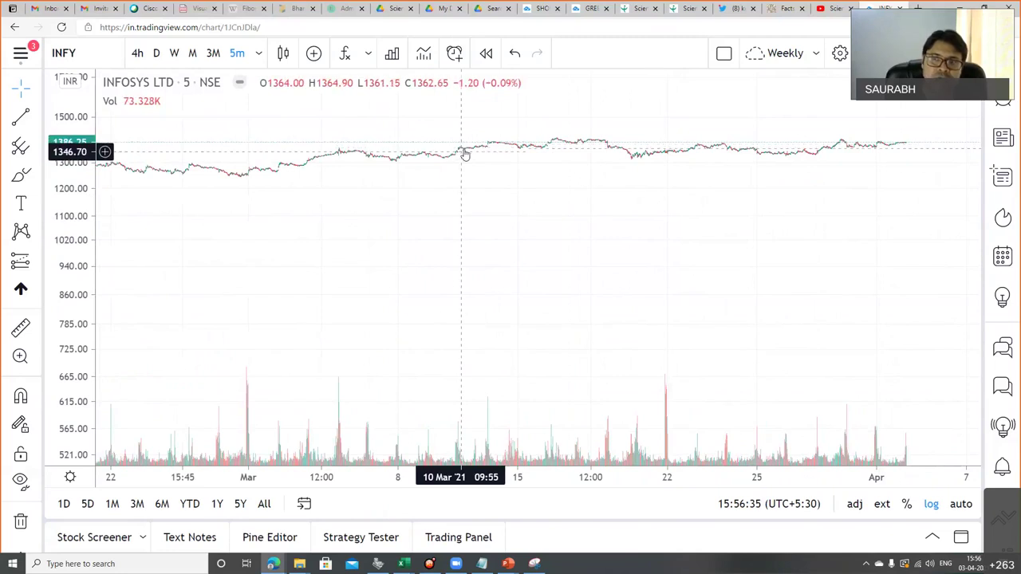
# Step: Remove the 1 day interval from the favorites and add it back
pyautogui.click(258, 52)
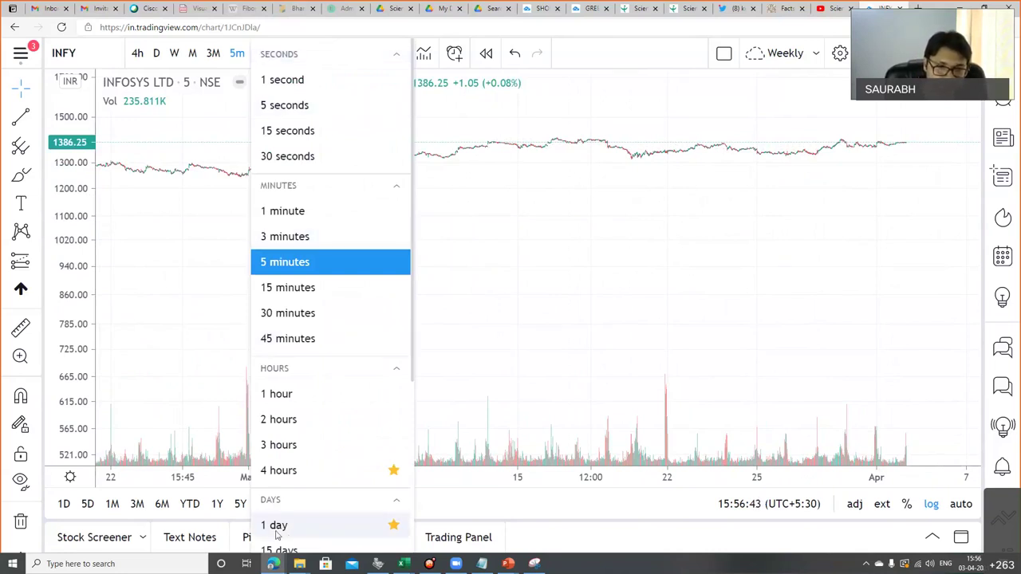
pyautogui.click(392, 527)
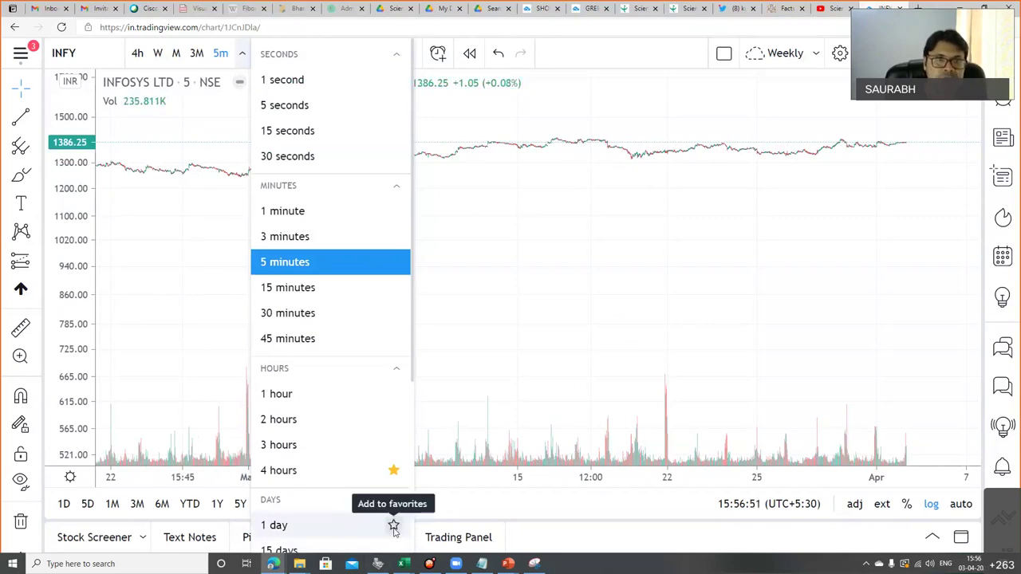
pyautogui.click(393, 526)
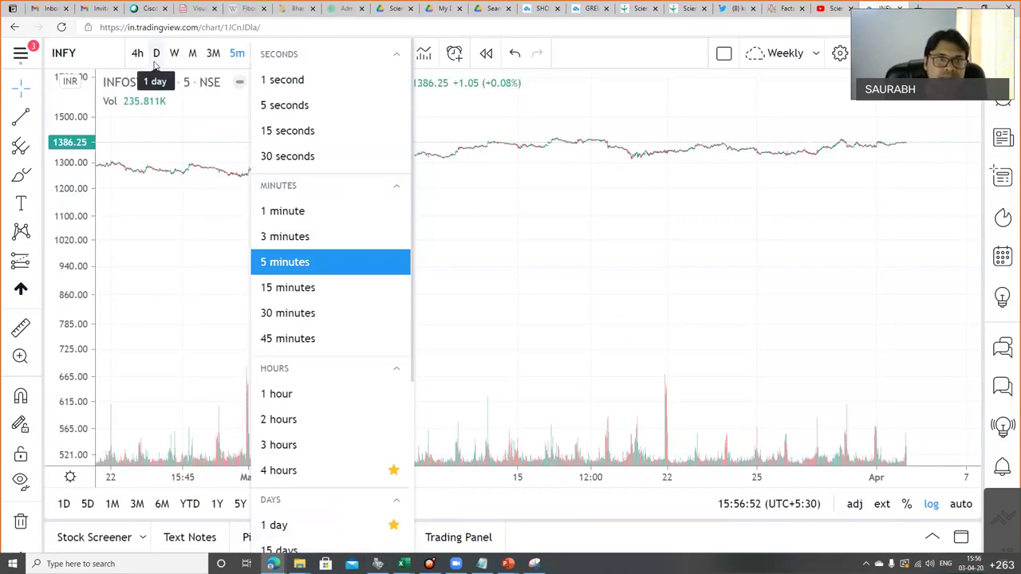
pyautogui.click(187, 276)
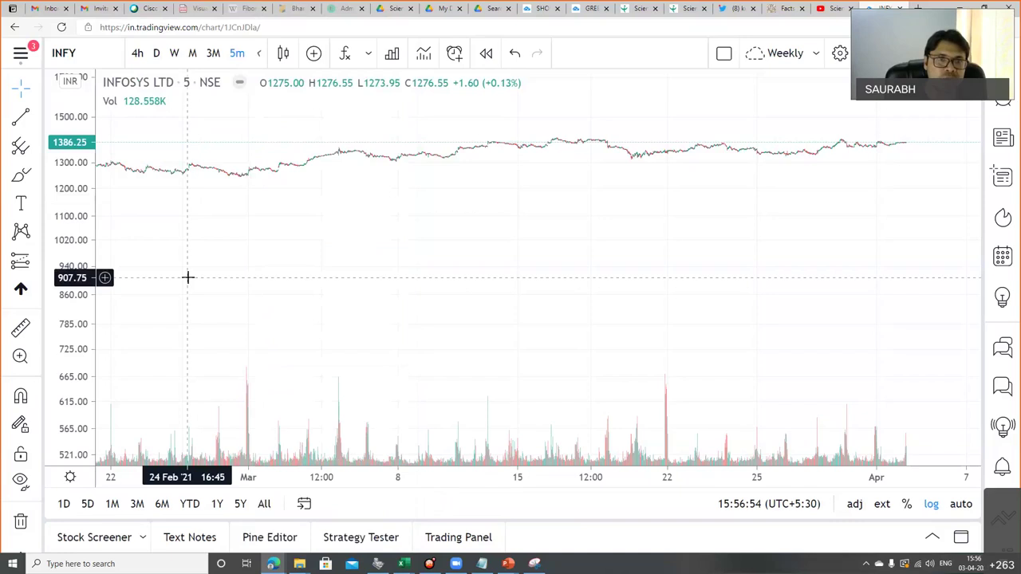
# Step: Delete the custom 15 days interval from the list of time intervals
pyautogui.click(258, 52)
pyautogui.scroll(-3, 338, 465)
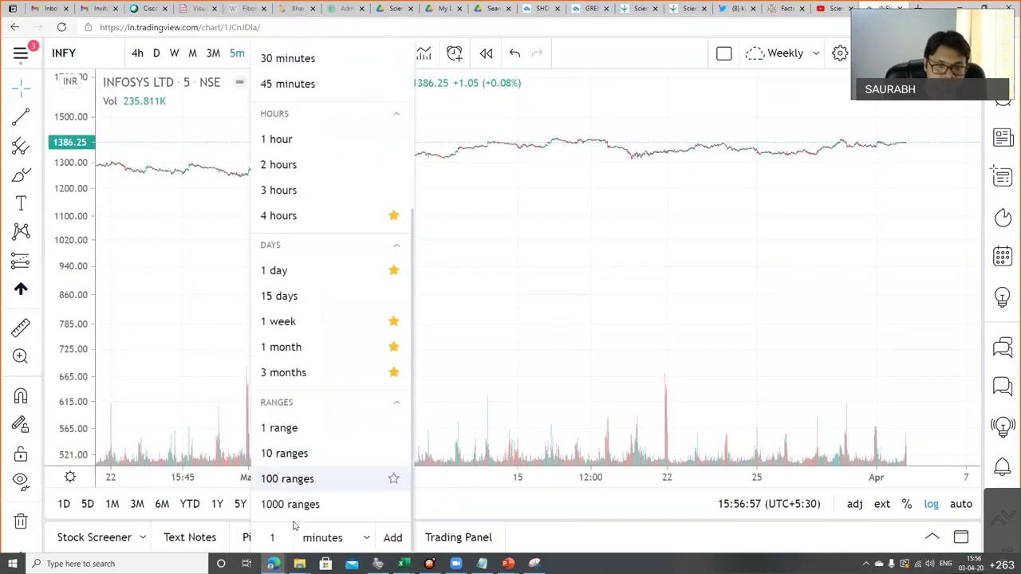
pyautogui.click(322, 538)
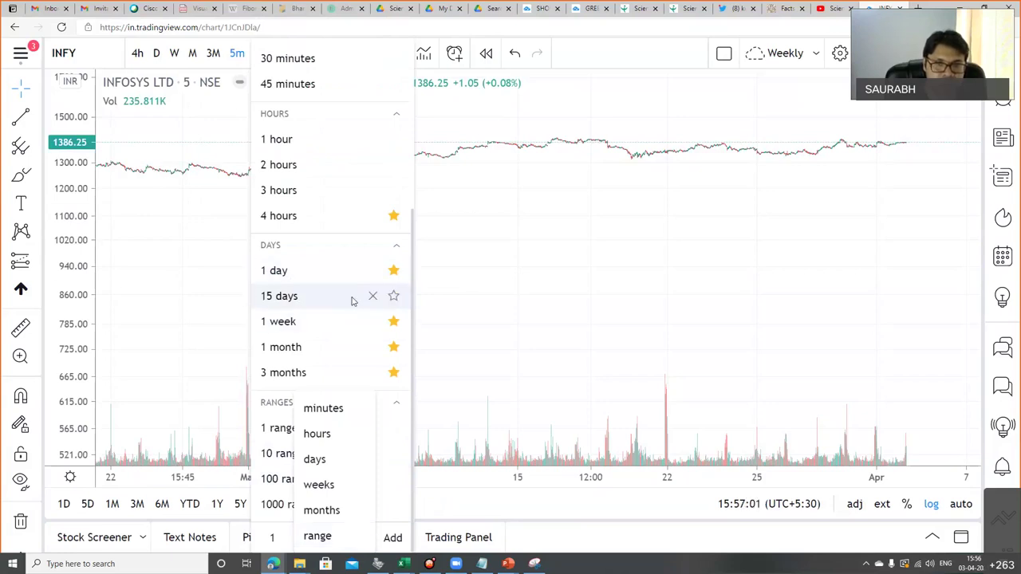
pyautogui.click(371, 296)
pyautogui.click(372, 296)
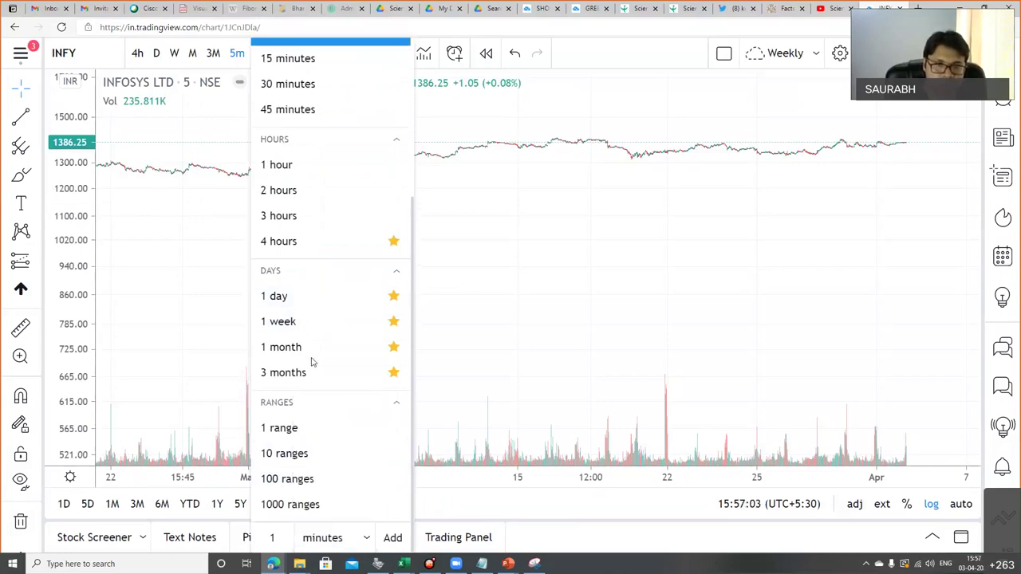
# Step: Add a custom interval of 15 days to the list of time intervals
pyautogui.click(341, 540)
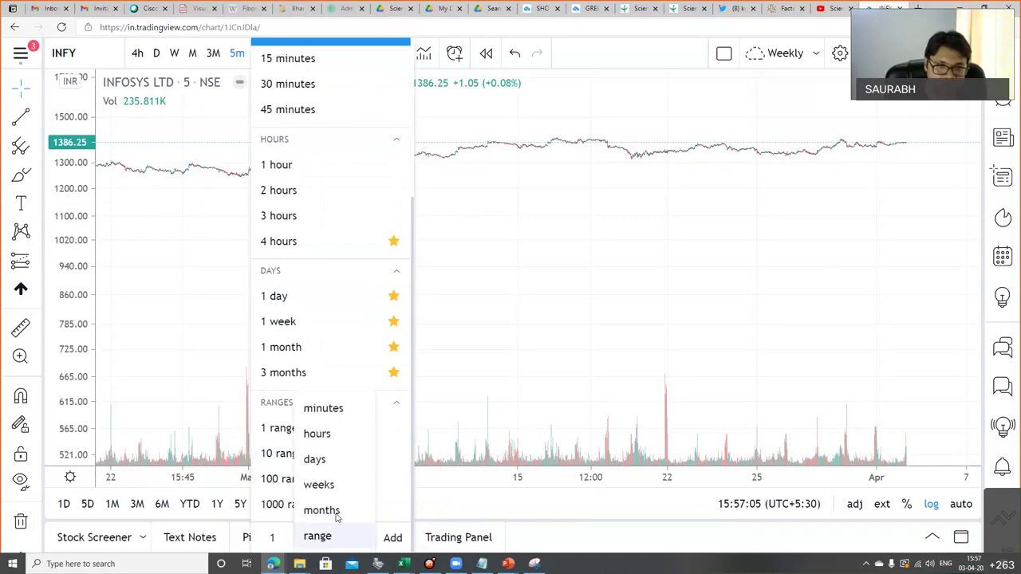
pyautogui.click(323, 461)
pyautogui.click(281, 540)
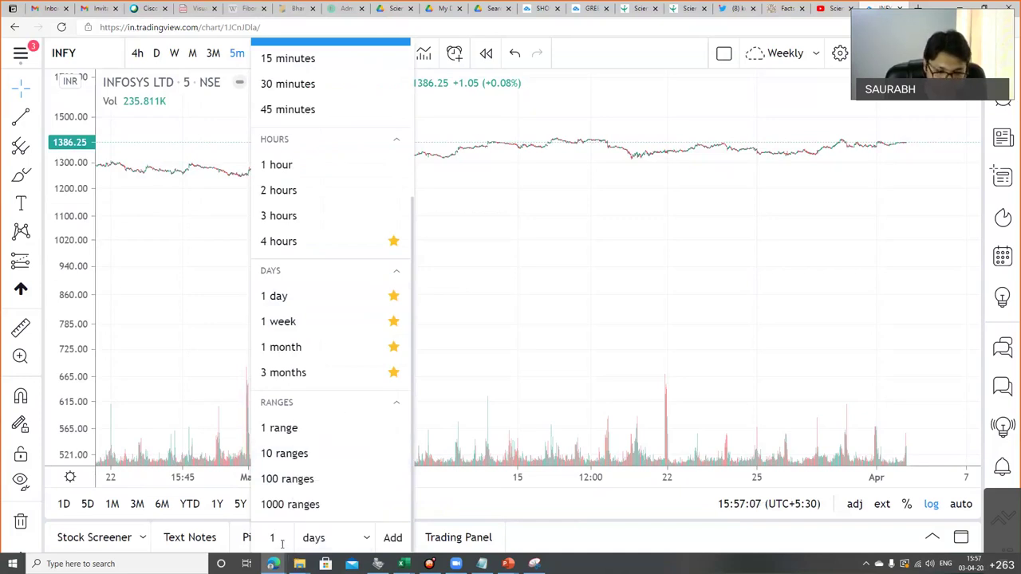
pyautogui.write('5')
pyautogui.click(402, 546)
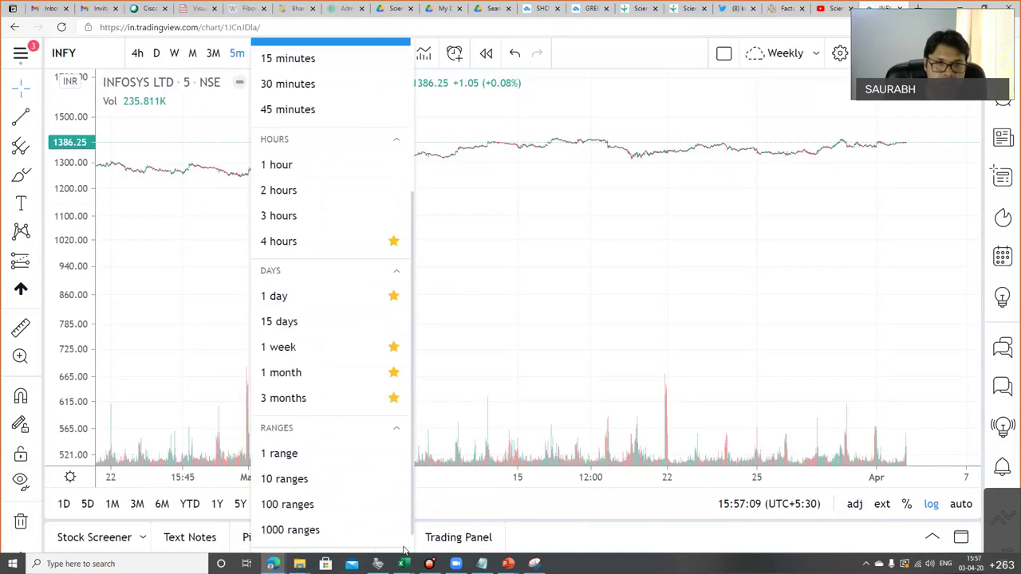
# Step: Set the Infosys chart interval to 15 days and turn on automatic price scaling to examine the long-term candles
pyautogui.click(271, 322)
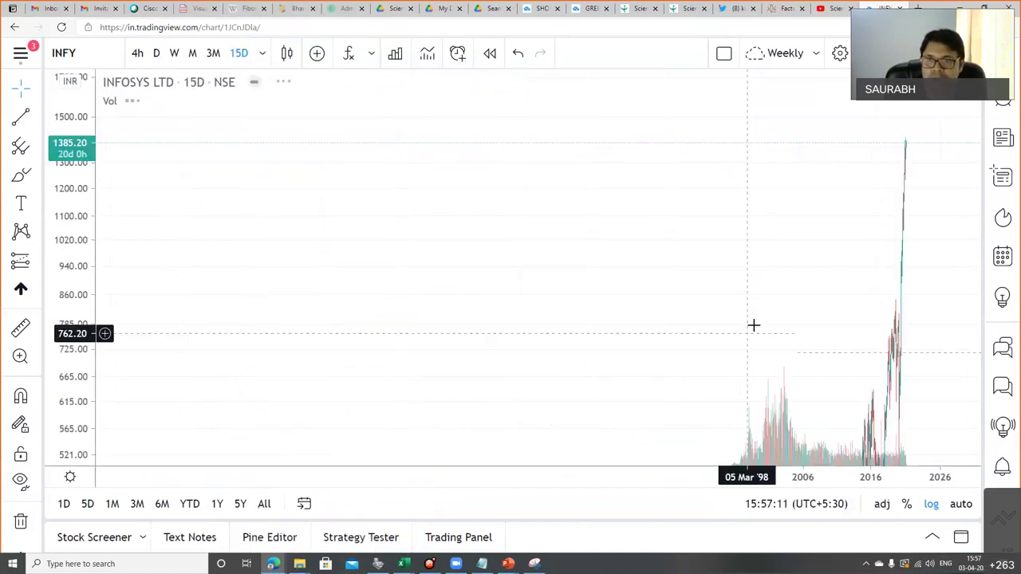
pyautogui.moveTo(753, 326); pyautogui.dragTo(540, 296)
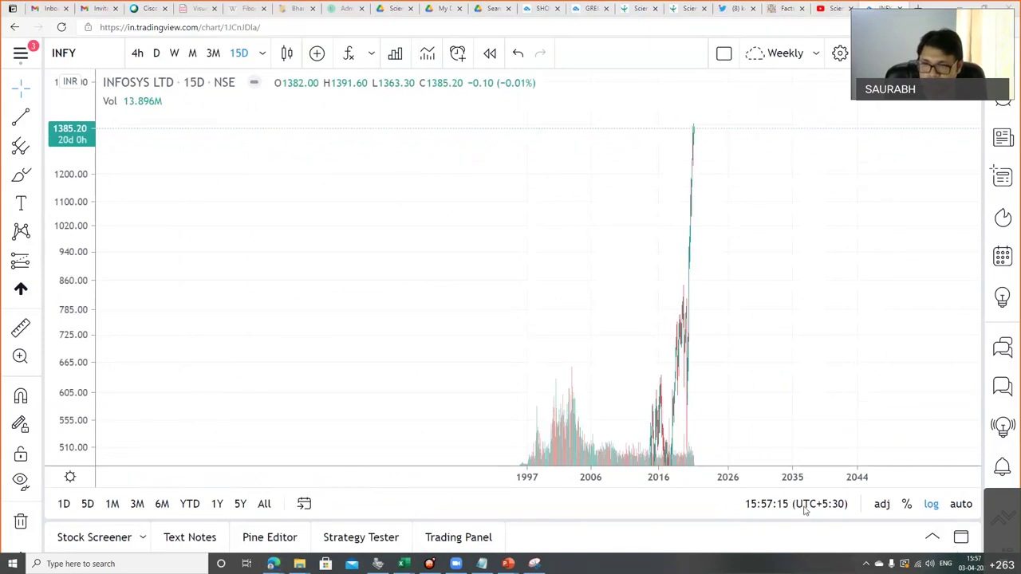
pyautogui.click(963, 506)
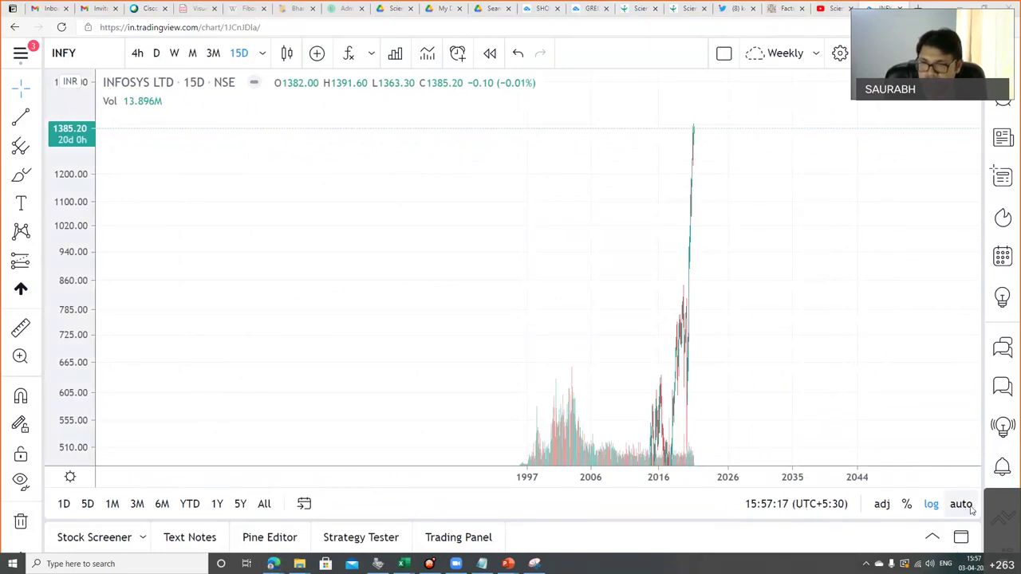
pyautogui.scroll(5, 624, 296)
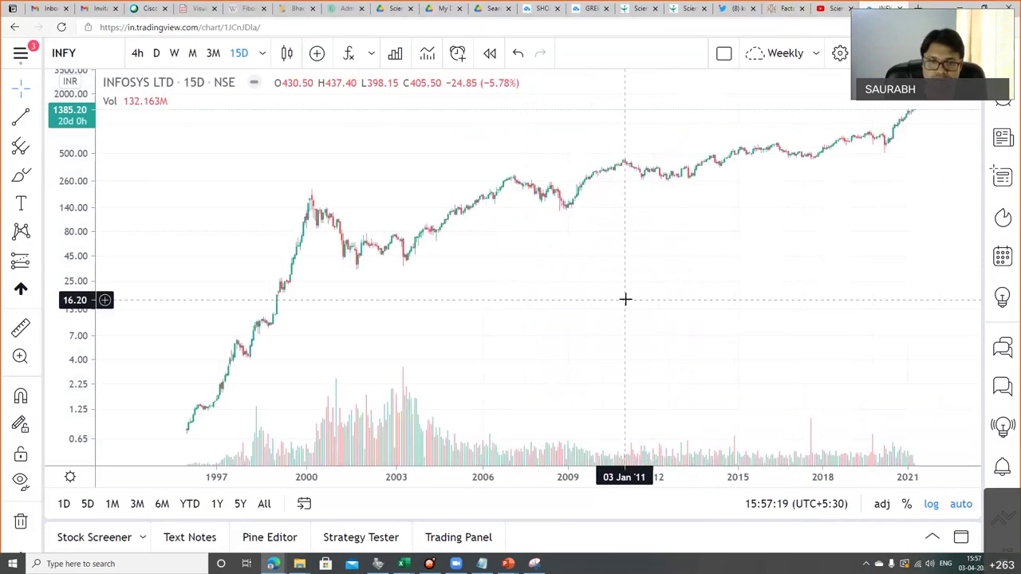
pyautogui.moveTo(858, 305); pyautogui.dragTo(592, 305)
pyautogui.scroll(3, 509, 307)
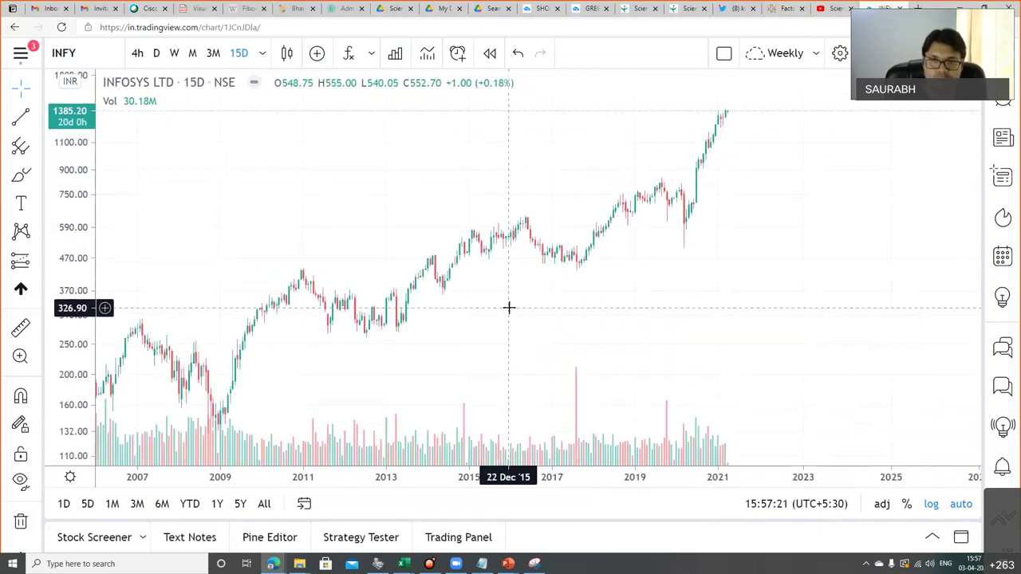
pyautogui.scroll(6, 509, 307)
pyautogui.moveTo(770, 303); pyautogui.dragTo(565, 303)
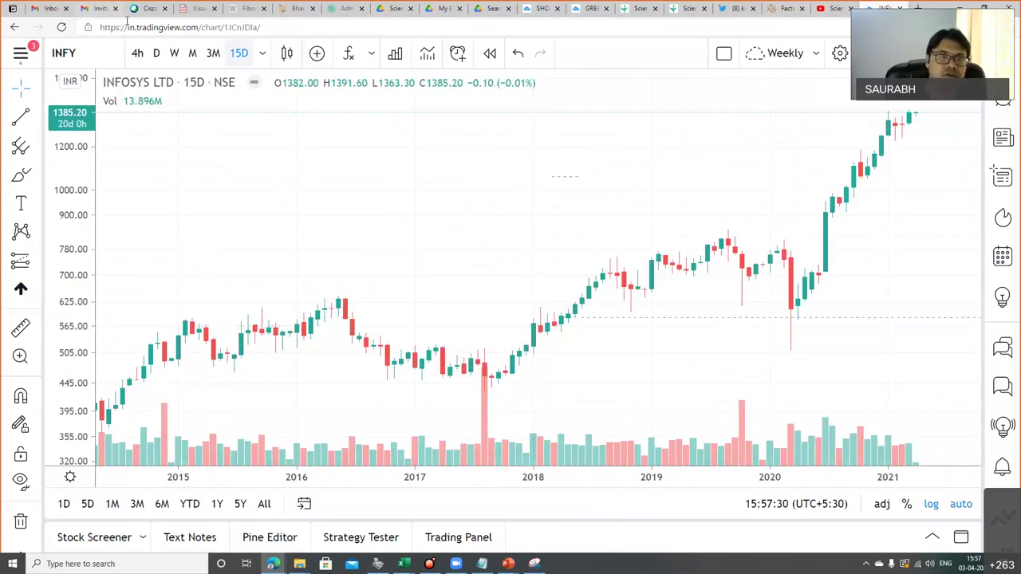
# Step: Set the Infosys chart interval to 1 day and check the remaining Basic Charting I topics on the PowerPoint slide before returning to the chart
pyautogui.click(157, 53)
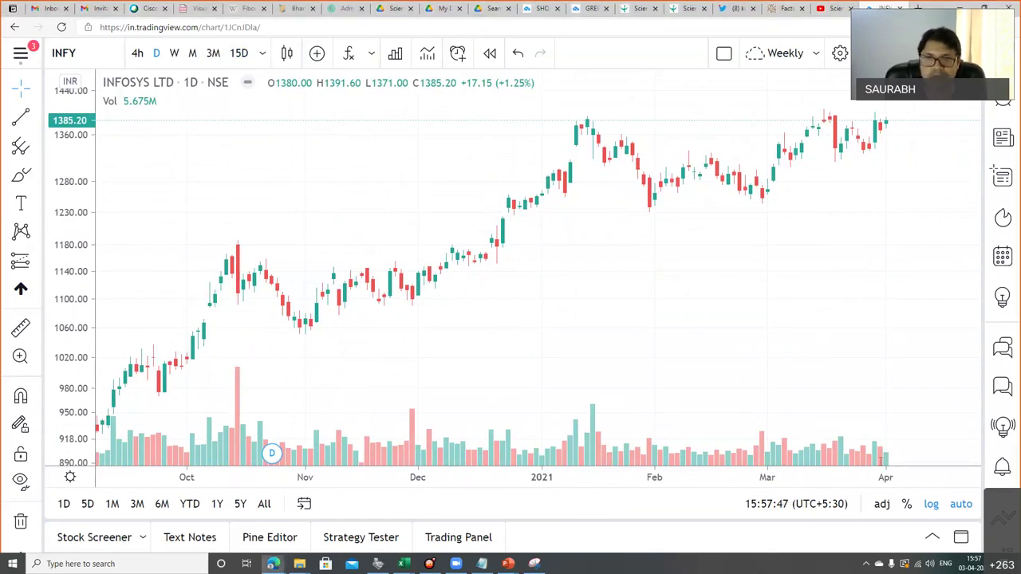
pyautogui.hotkey('alt', 'Tab')
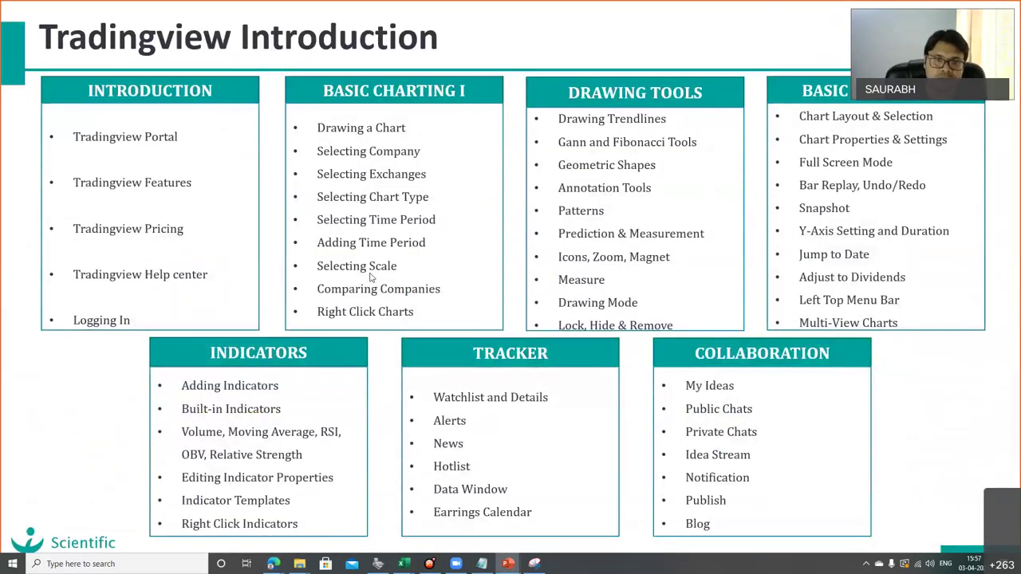
pyautogui.hotkey('alt', 'Tab')
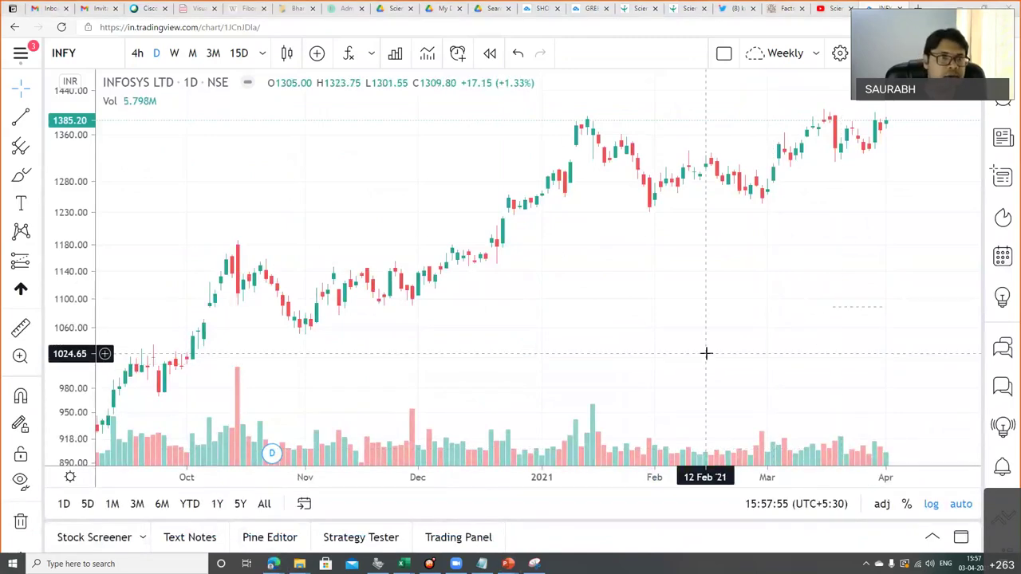
# Step: Search symbols across all countries for "DOW ZON" and load the Dow Jones Industrial Average index (DJI, TVC) on the chart
pyautogui.click(64, 53)
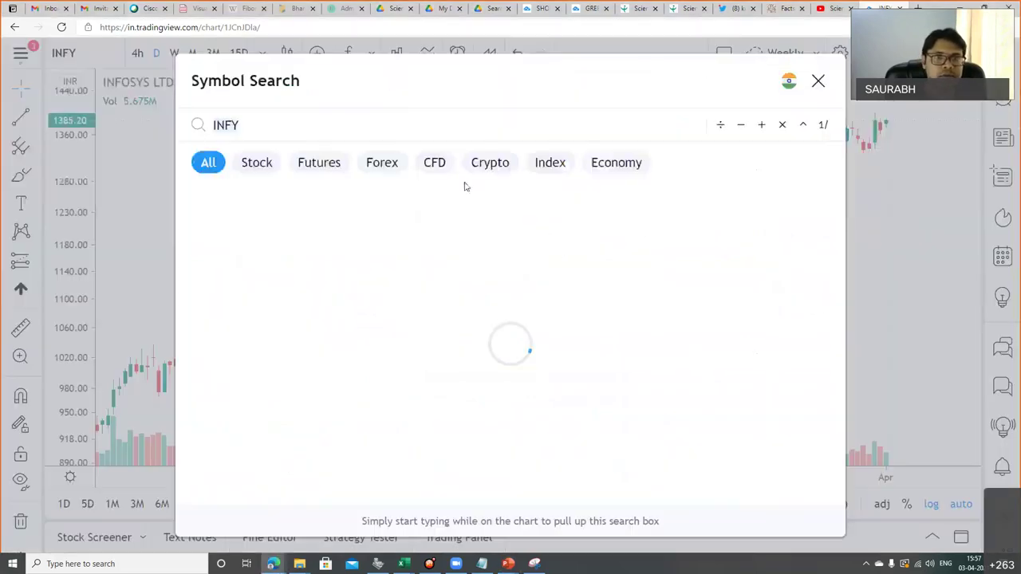
pyautogui.click(789, 81)
pyautogui.click(233, 169)
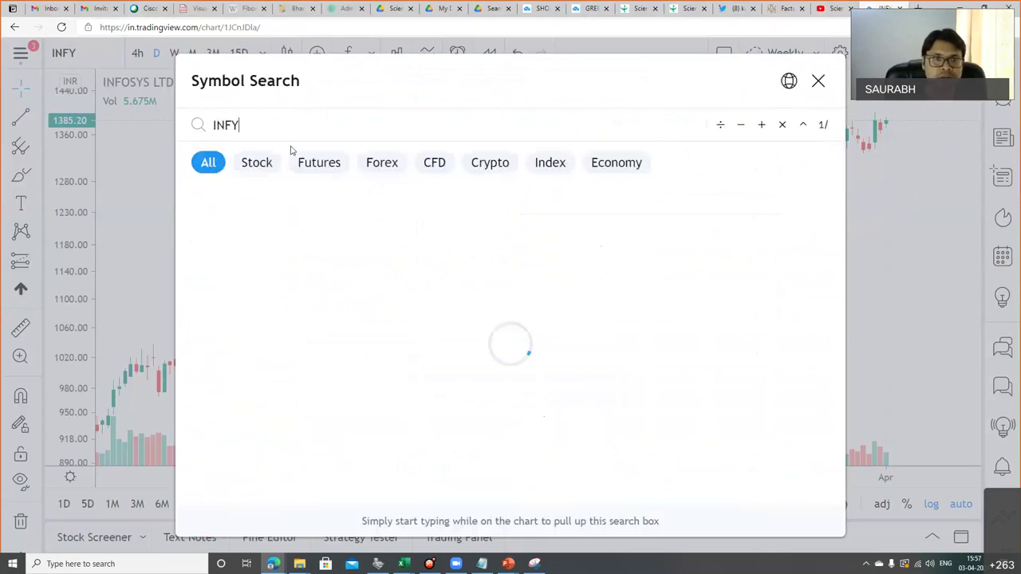
pyautogui.press('BackSpace')
pyautogui.press('BackSpace')
pyautogui.press('BackSpace')
pyautogui.press('BackSpace')
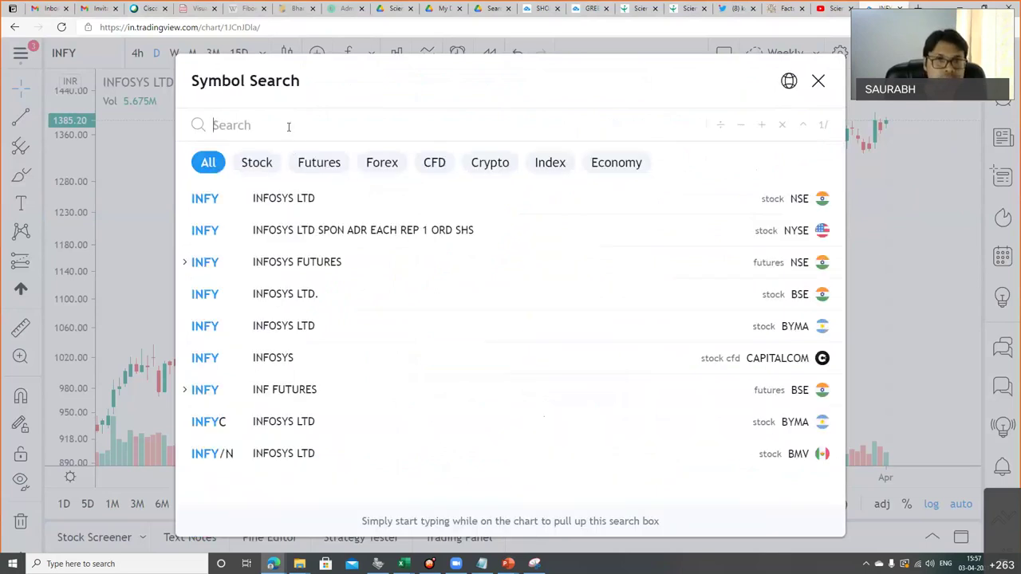
pyautogui.write('DOW')
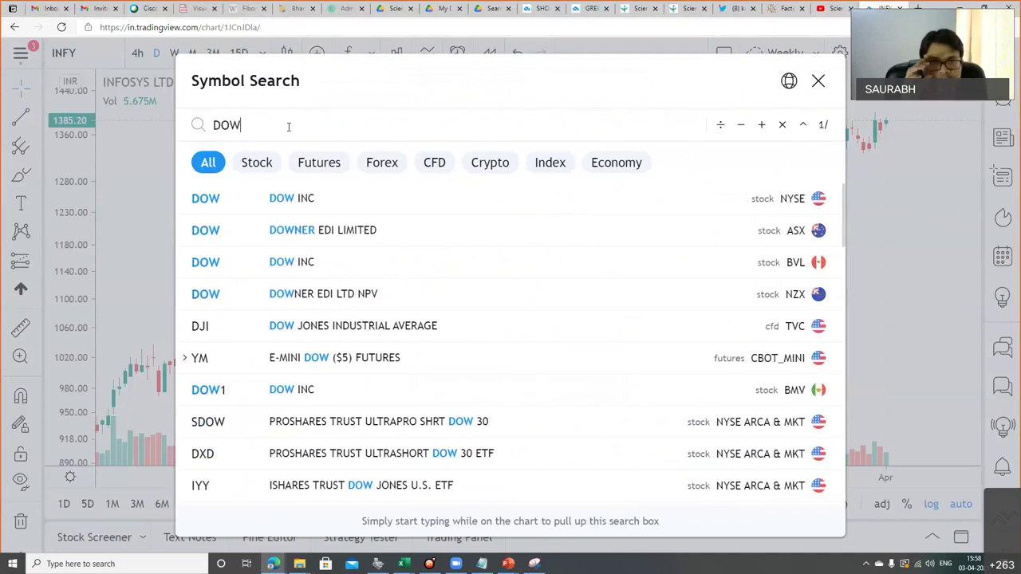
pyautogui.write(' ZON')
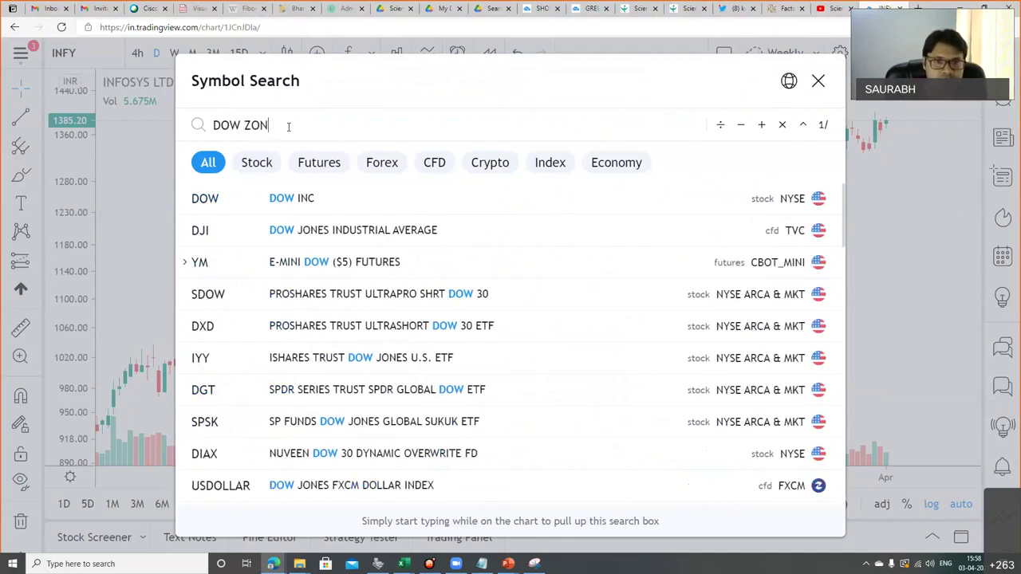
pyautogui.click(327, 237)
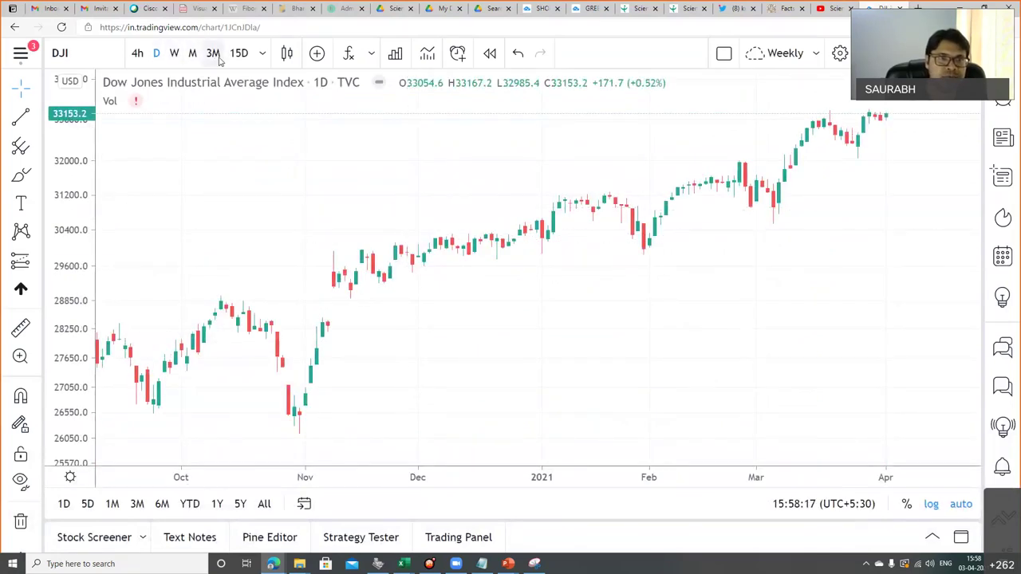
# Step: Set the Dow Jones chart interval to one month and examine its full price history back to the 1890s
pyautogui.click(193, 55)
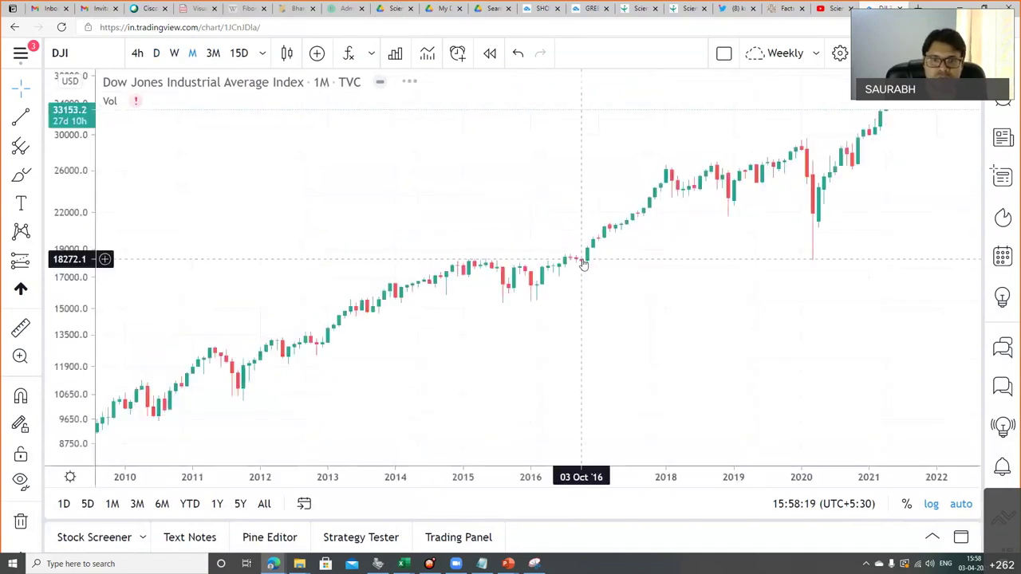
pyautogui.scroll(-10, 583, 264)
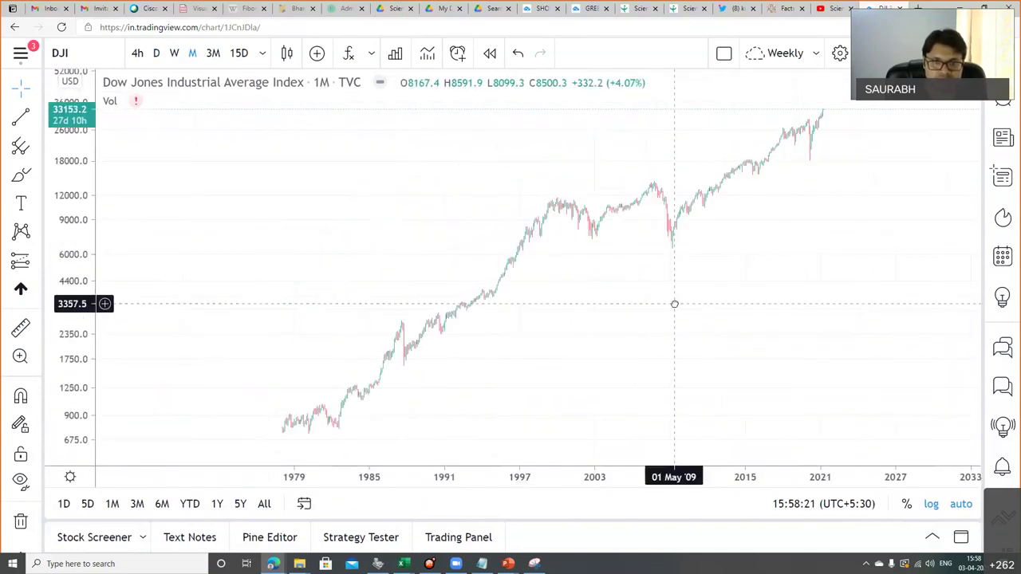
pyautogui.scroll(-4, 531, 295)
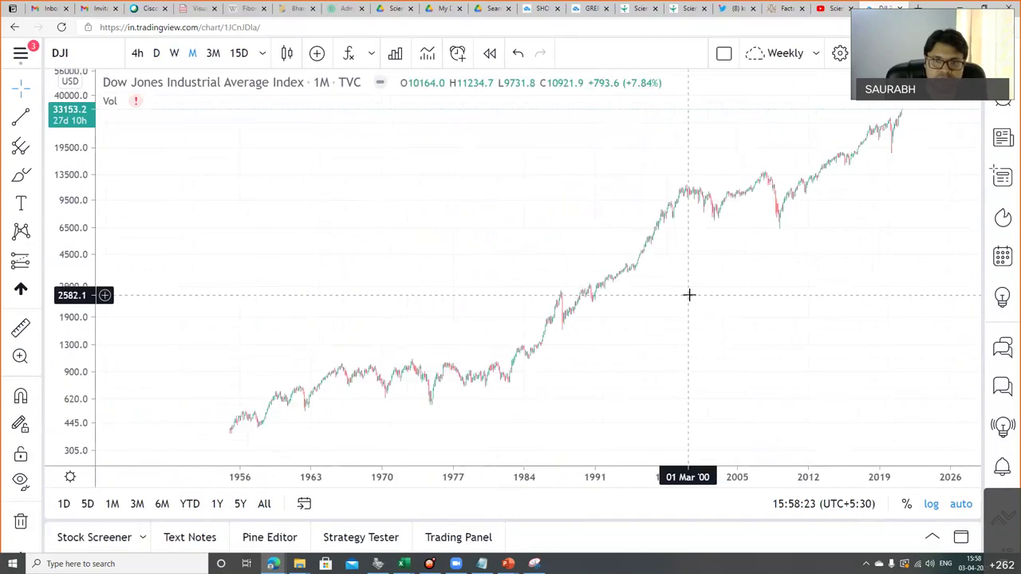
pyautogui.scroll(-1, 536, 296)
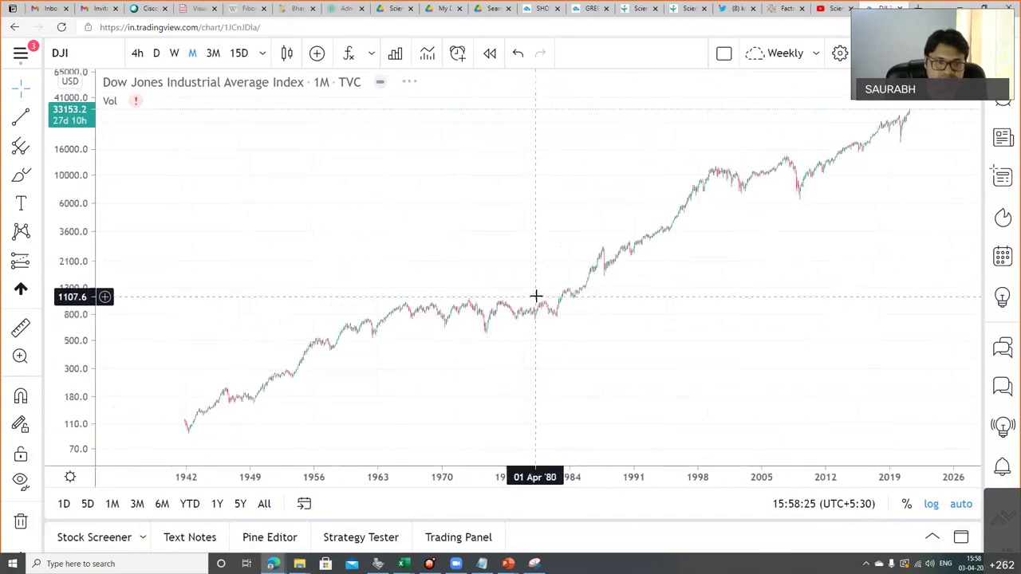
pyautogui.scroll(-2, 502, 327)
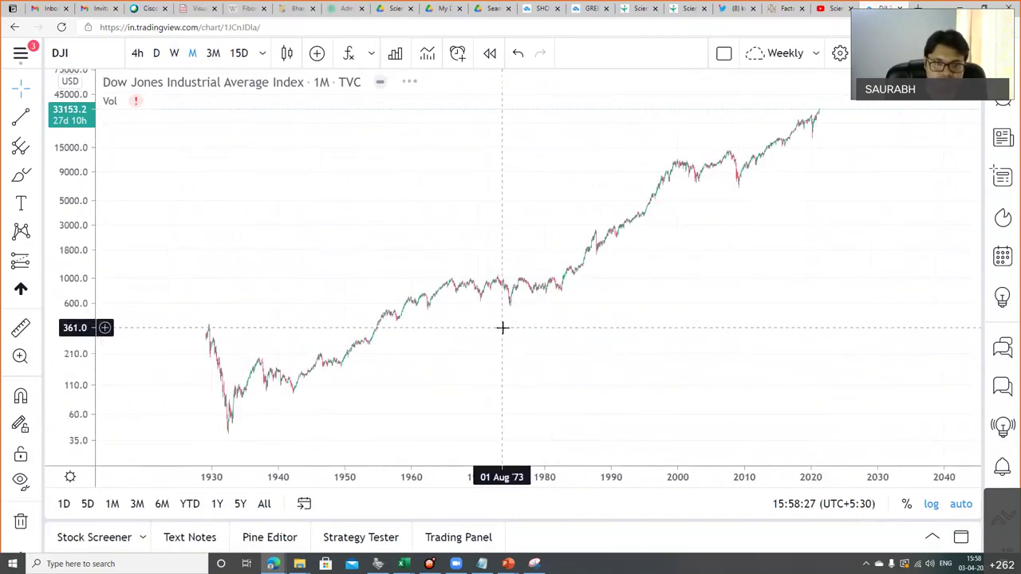
pyautogui.moveTo(283, 290); pyautogui.dragTo(567, 296)
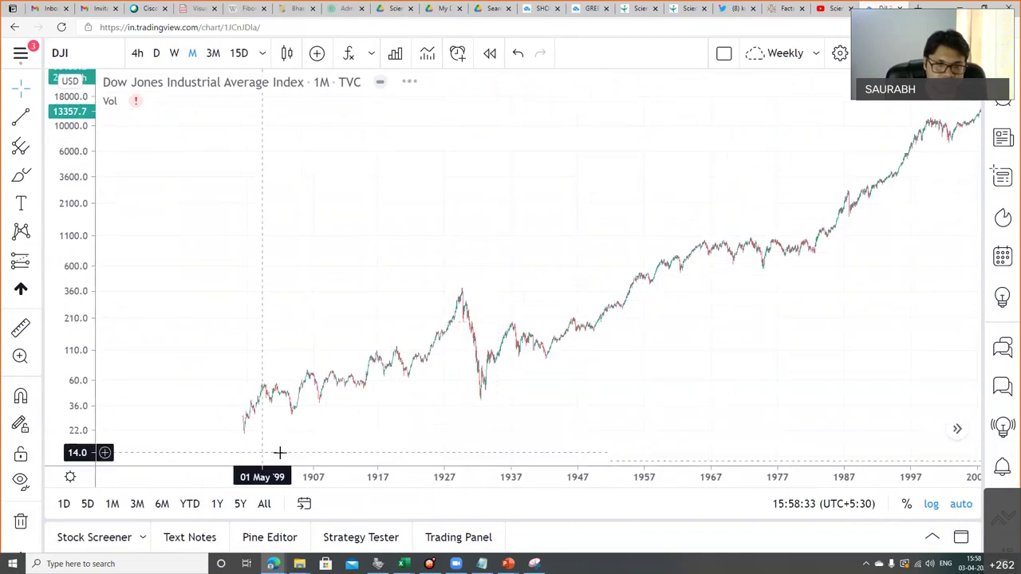
pyautogui.moveTo(431, 296); pyautogui.dragTo(357, 305)
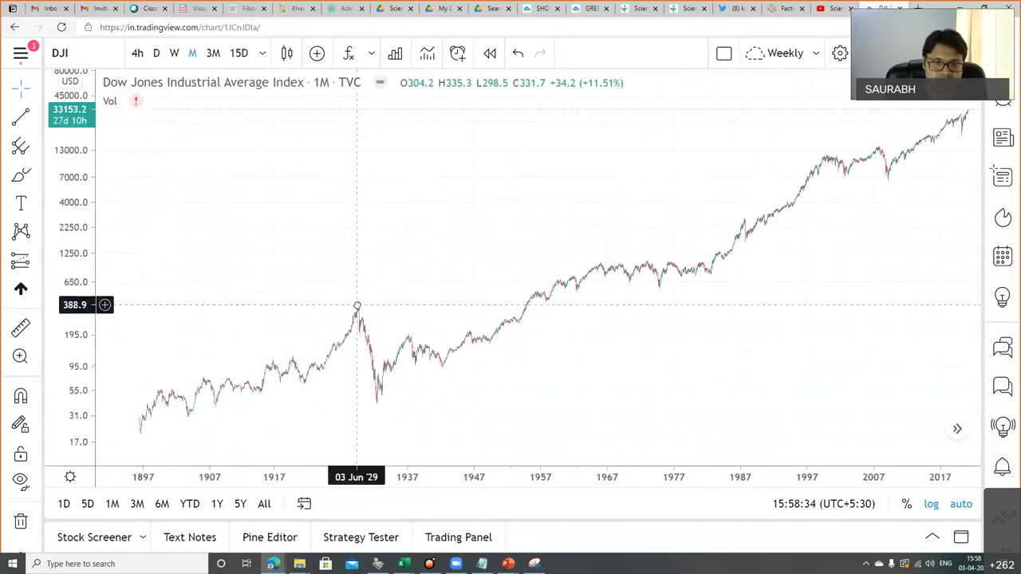
# Step: Compare the Dow Jones chart around the 1929 crash on the linear and logarithmic price scales, finishing on the logarithmic scale
pyautogui.click(930, 503)
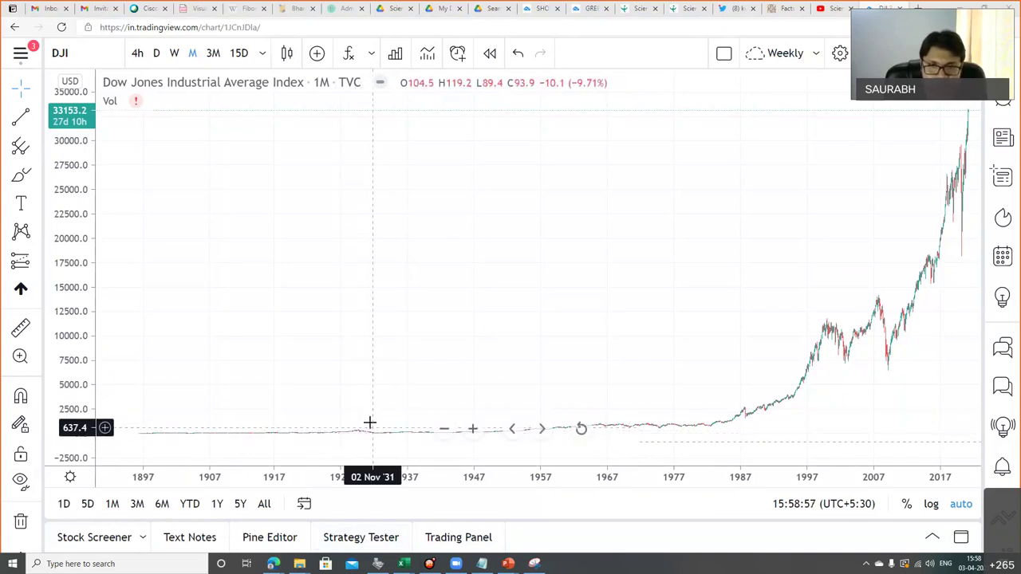
pyautogui.click(930, 504)
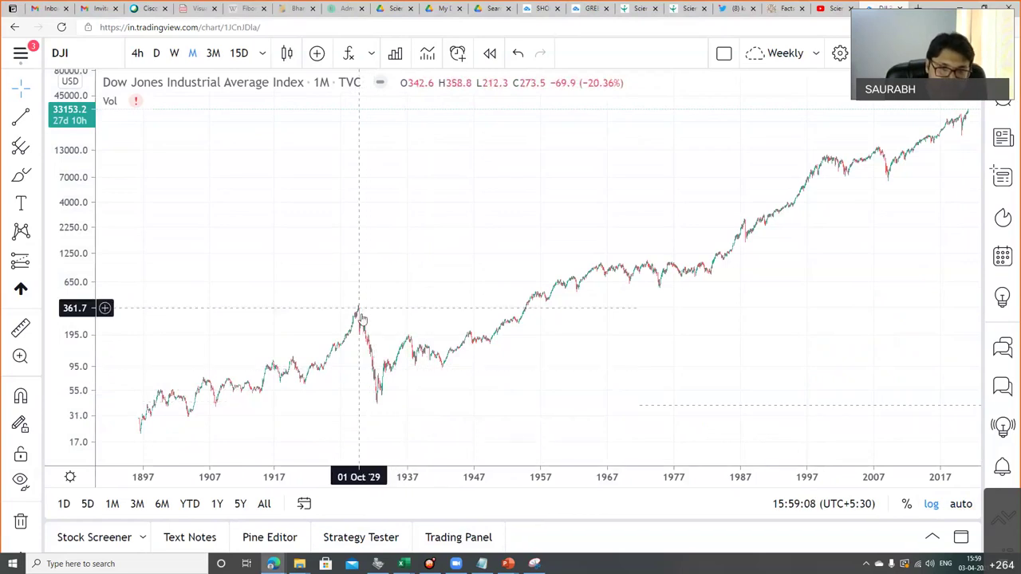
pyautogui.click(934, 506)
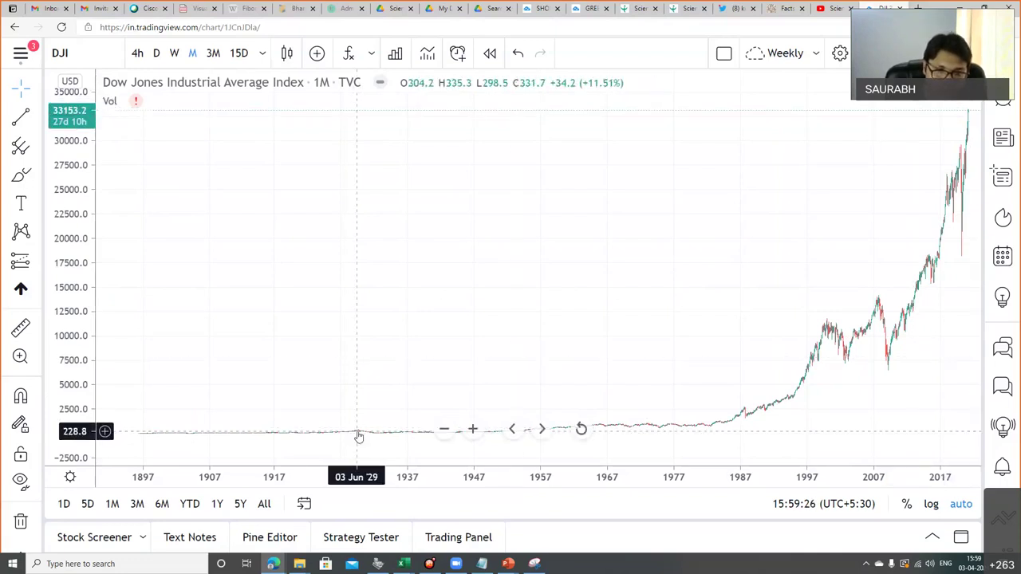
pyautogui.click(931, 505)
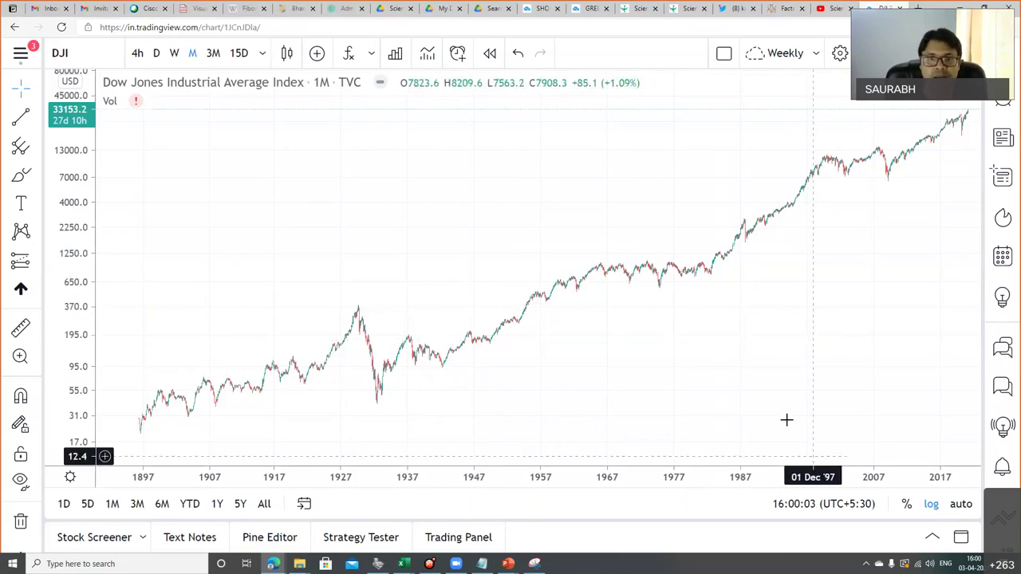
# Step: Check the topic overview on the PowerPoint slide, and delete the selected drawing from the Shoppers Stop chart in the browser
pyautogui.hotkey('alt', 'Tab')
pyautogui.press('Tab')
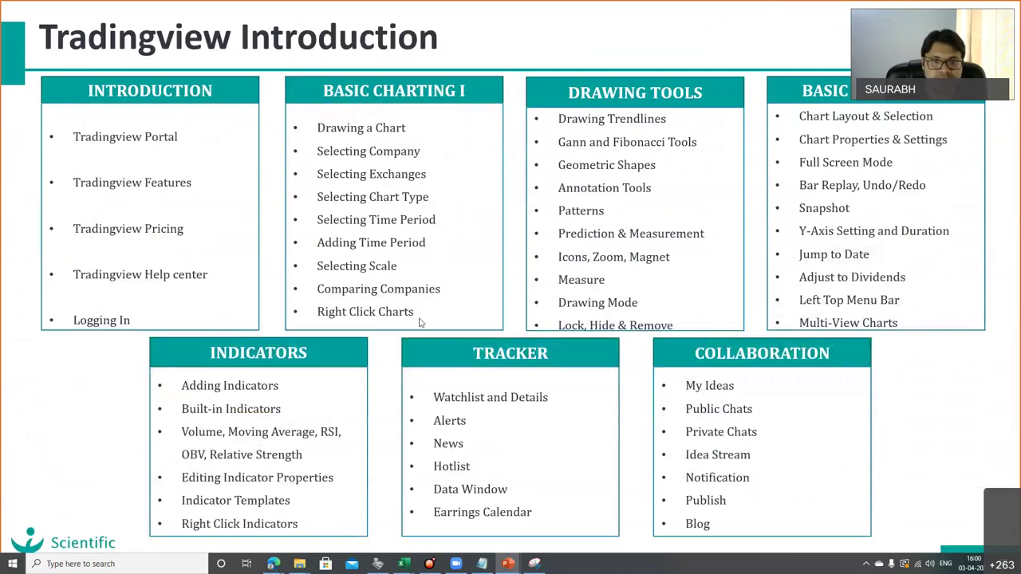
pyautogui.hotkey('alt', 'Tab')
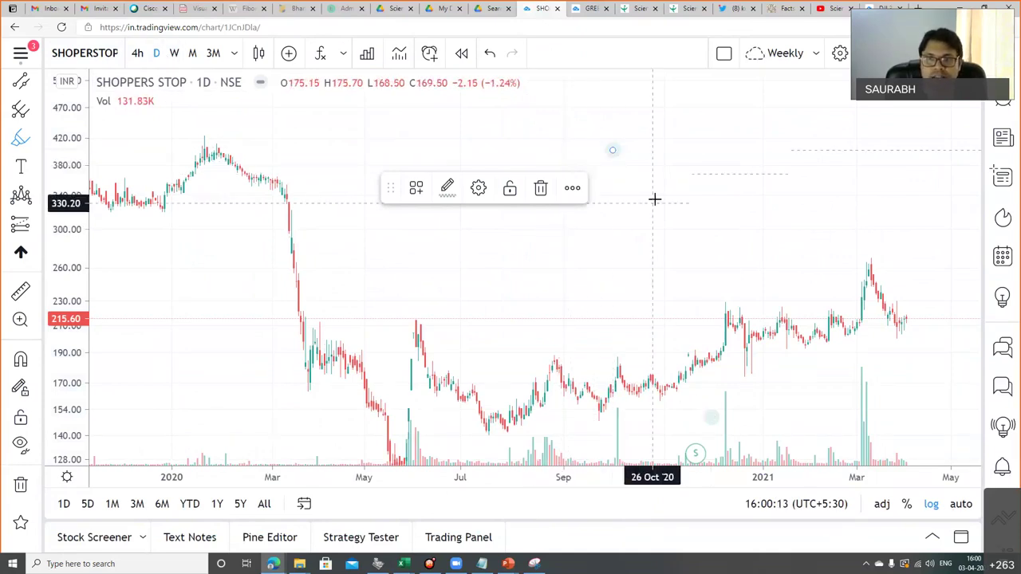
pyautogui.click(543, 191)
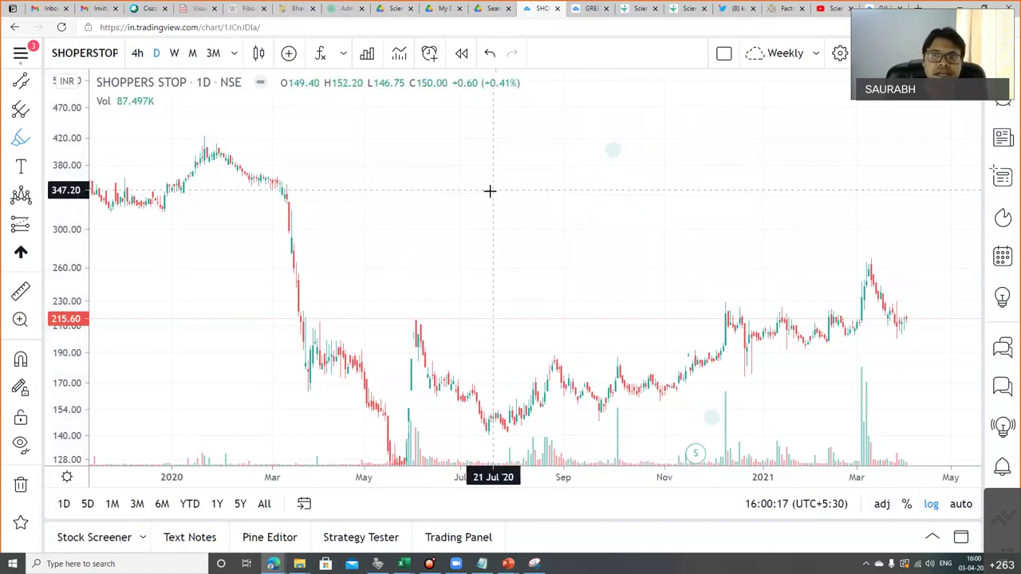
# Step: Look over the favorite indicators and open the list of built-in indicators for the Shoppers Stop chart
pyautogui.click(346, 53)
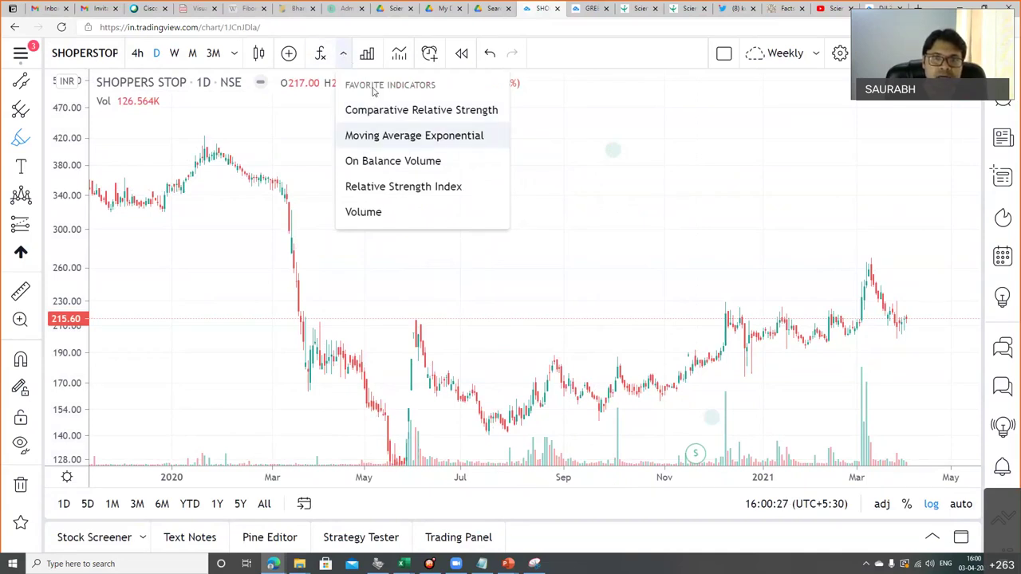
pyautogui.click(319, 53)
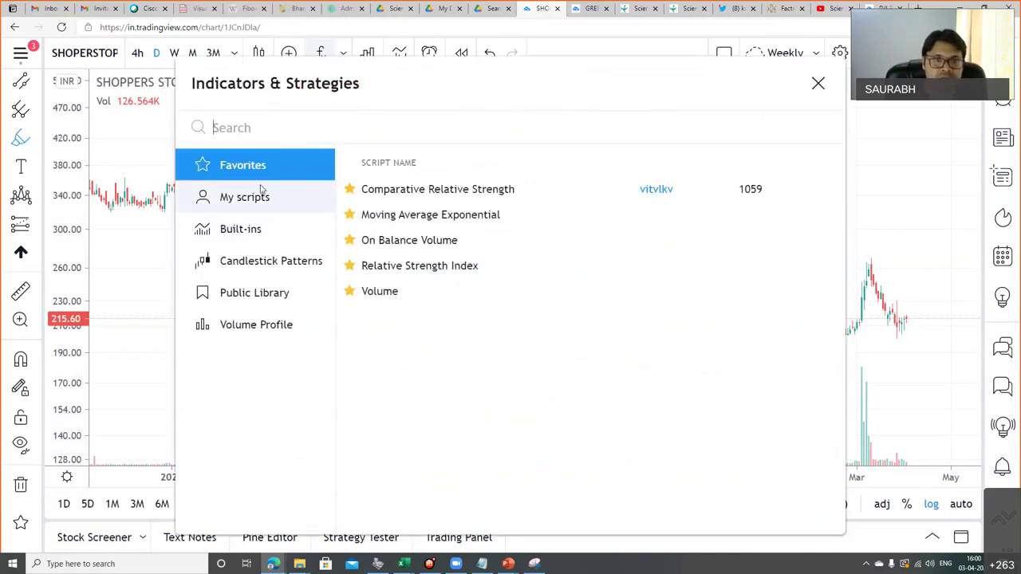
pyautogui.click(264, 231)
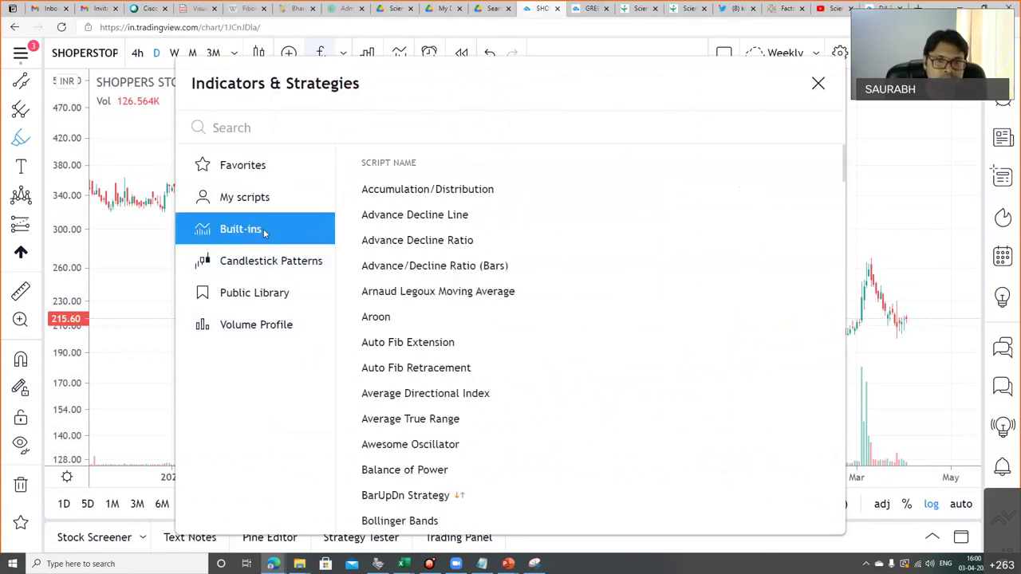
pyautogui.click(351, 128)
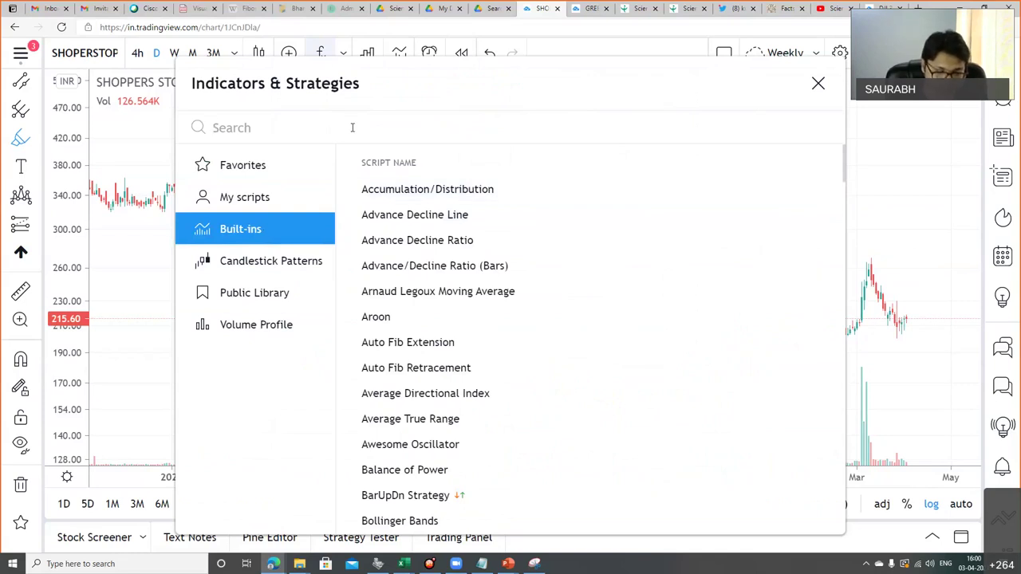
pyautogui.write('exponential ')
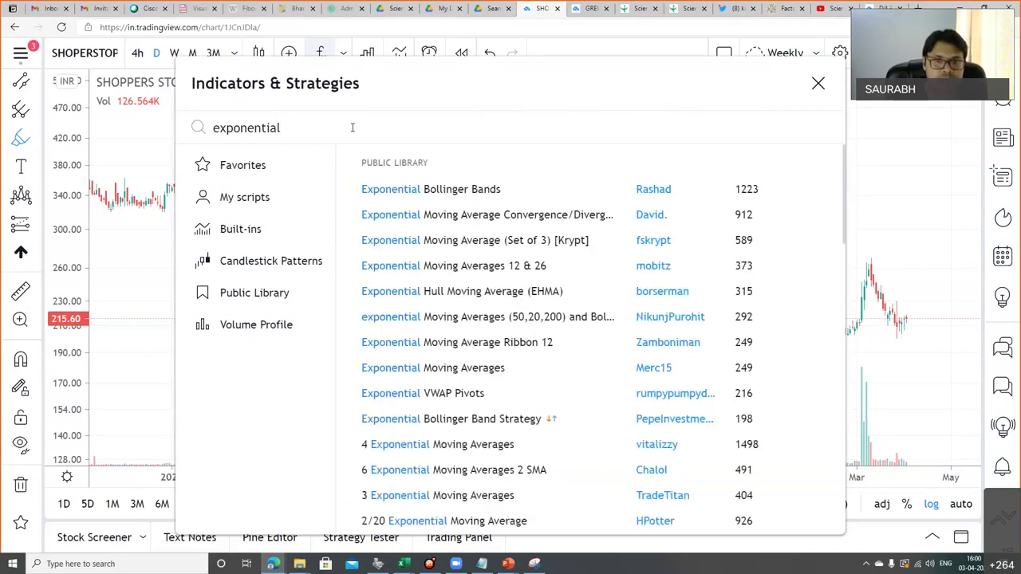
pyautogui.write('mo')
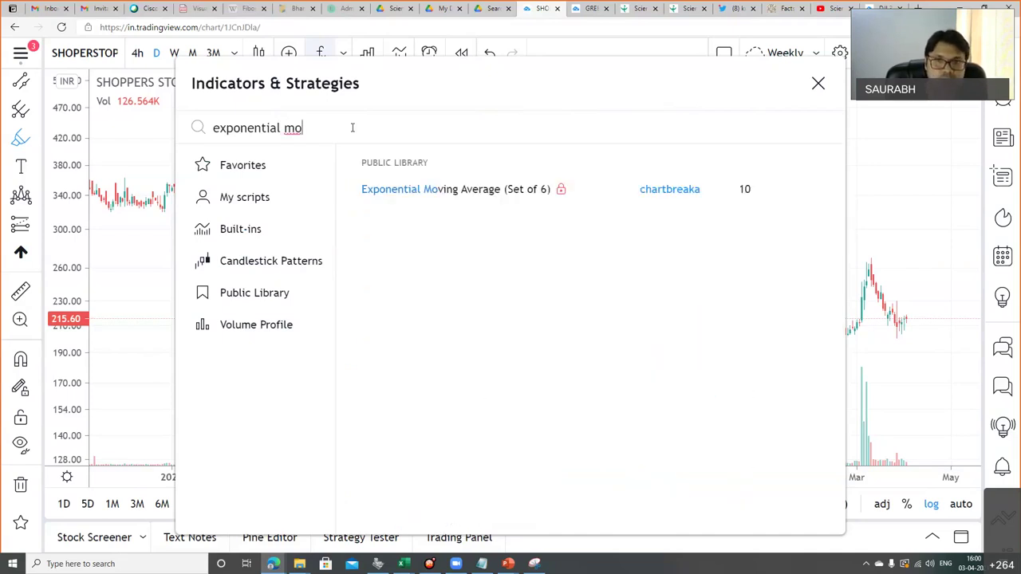
pyautogui.press('BackSpace')
pyautogui.press('BackSpace')
pyautogui.press('BackSpace')
pyautogui.press('BackSpace')
pyautogui.press('BackSpace')
pyautogui.press('BackSpace')
pyautogui.press('BackSpace')
pyautogui.press('BackSpace')
pyautogui.press('BackSpace')
pyautogui.press('BackSpace')
pyautogui.press('BackSpace')
pyautogui.press('BackSpace')
pyautogui.press('BackSpace')
pyautogui.press('BackSpace')
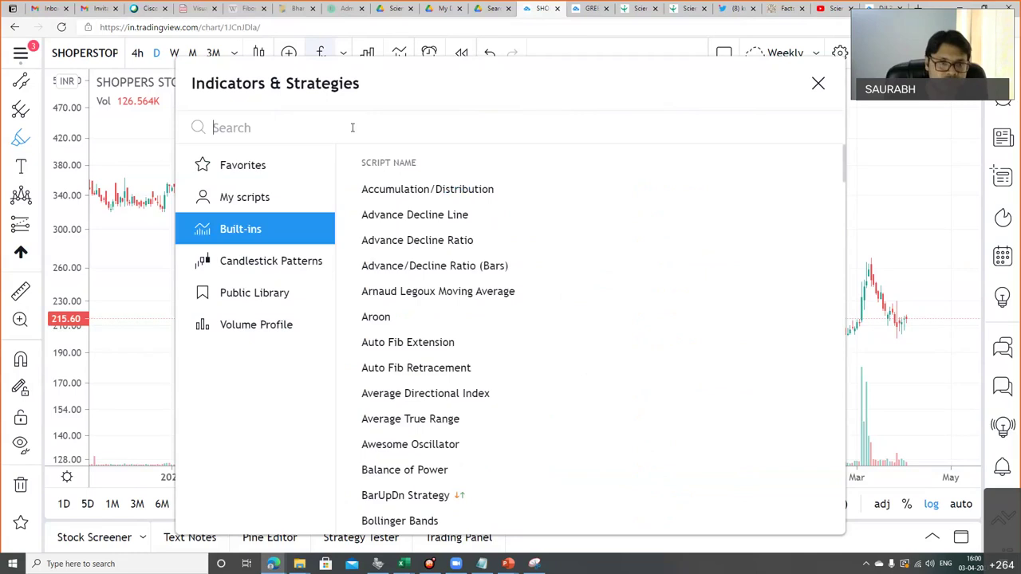
# Step: Search the indicators for "moving average" and add Moving Average Exponential to the Shoppers Stop chart
pyautogui.write('moving')
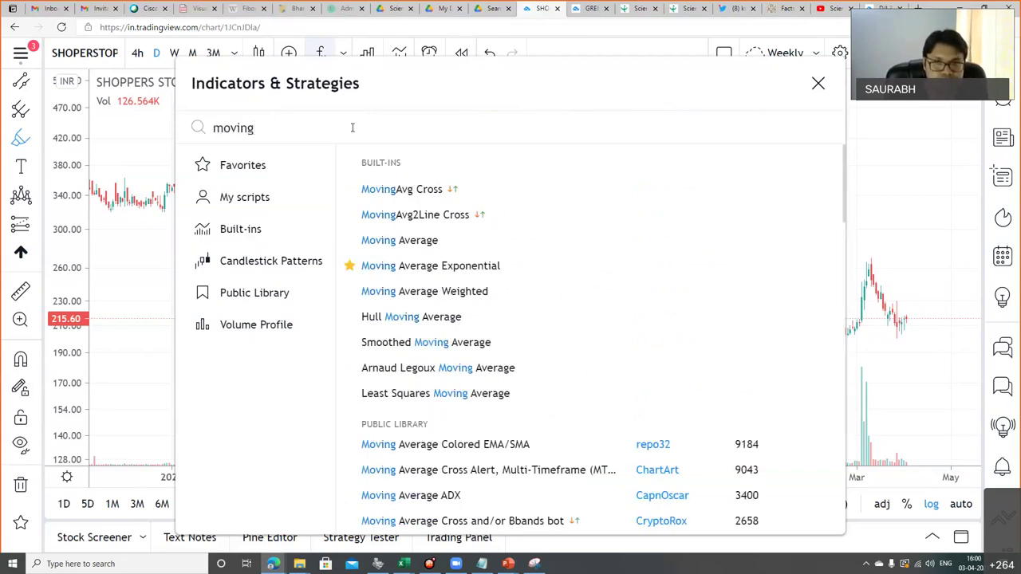
pyautogui.write(' average')
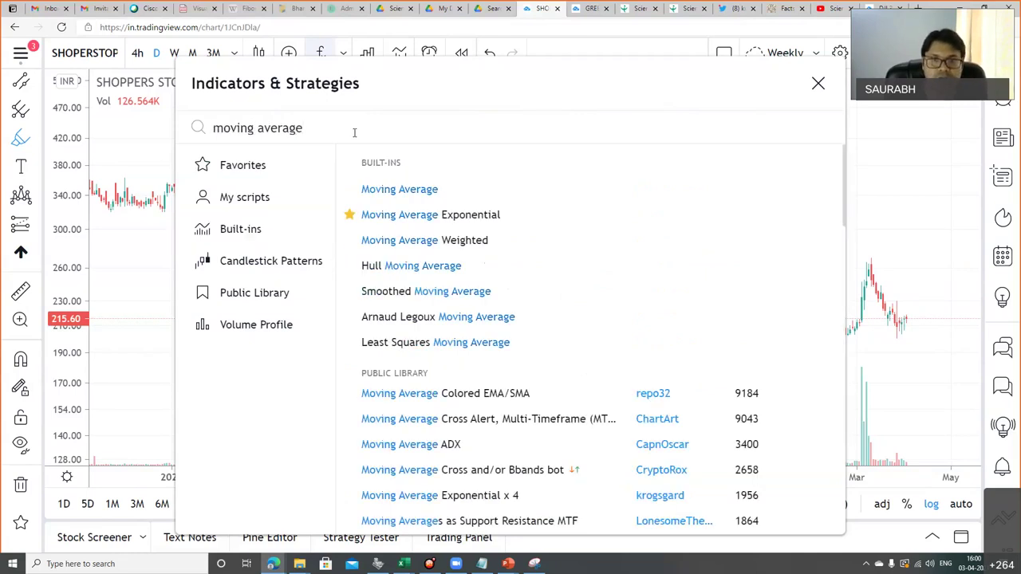
pyautogui.click(467, 221)
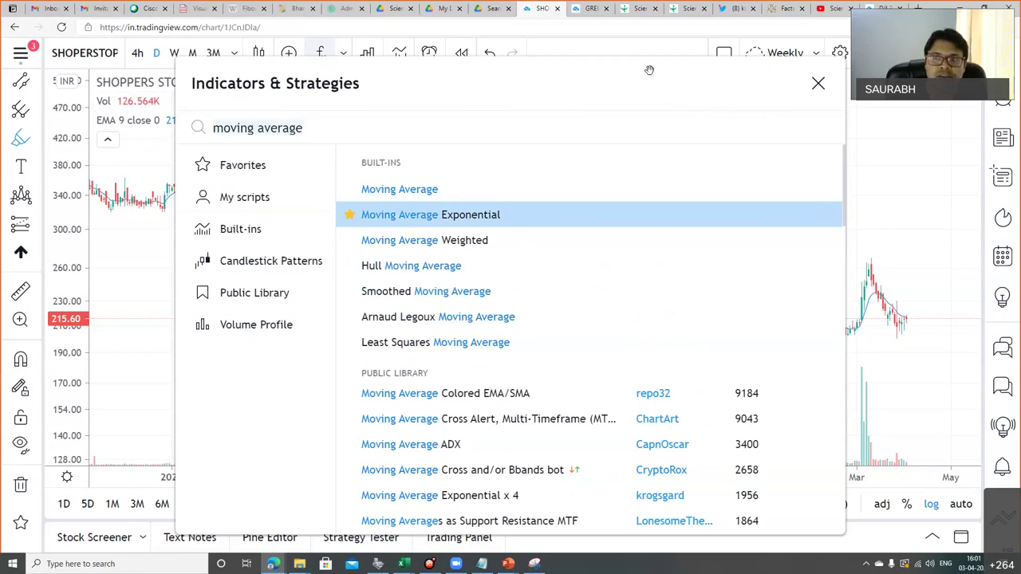
pyautogui.click(818, 83)
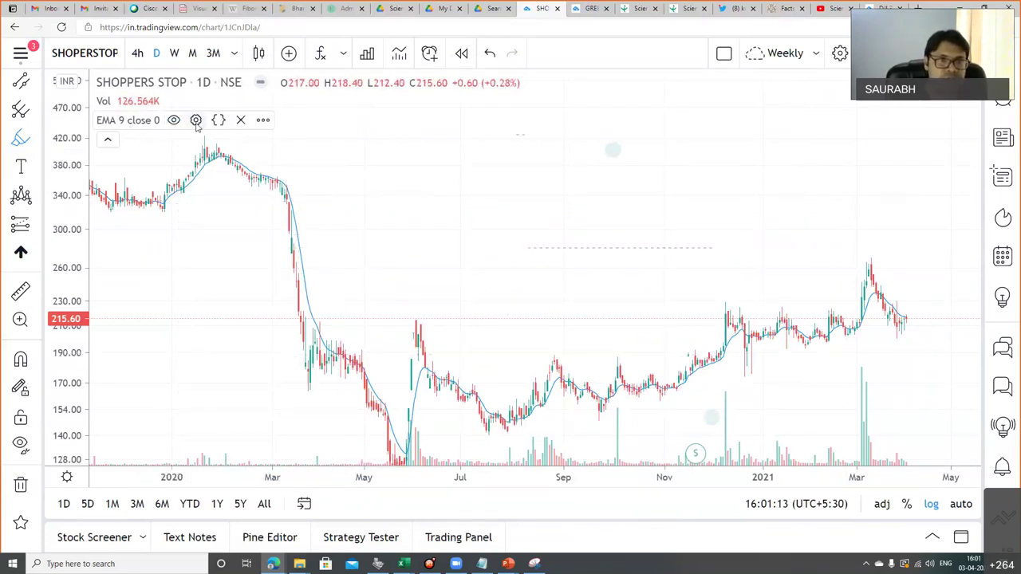
# Step: Set the length of the exponential moving average on the Shoppers Stop chart to 20
pyautogui.click(196, 121)
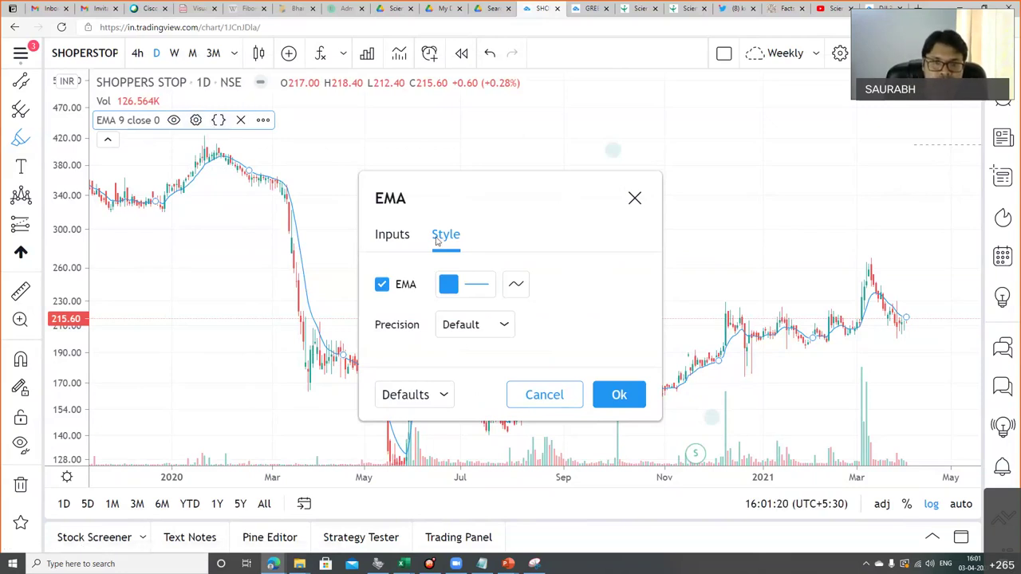
pyautogui.click(395, 237)
pyautogui.click(440, 325)
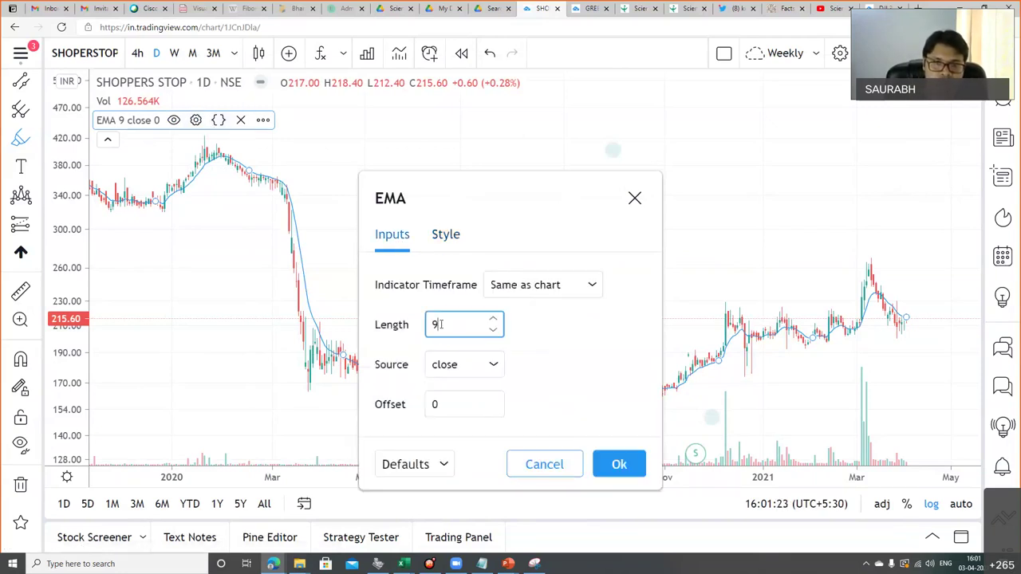
pyautogui.press('BackSpace')
pyautogui.write('20')
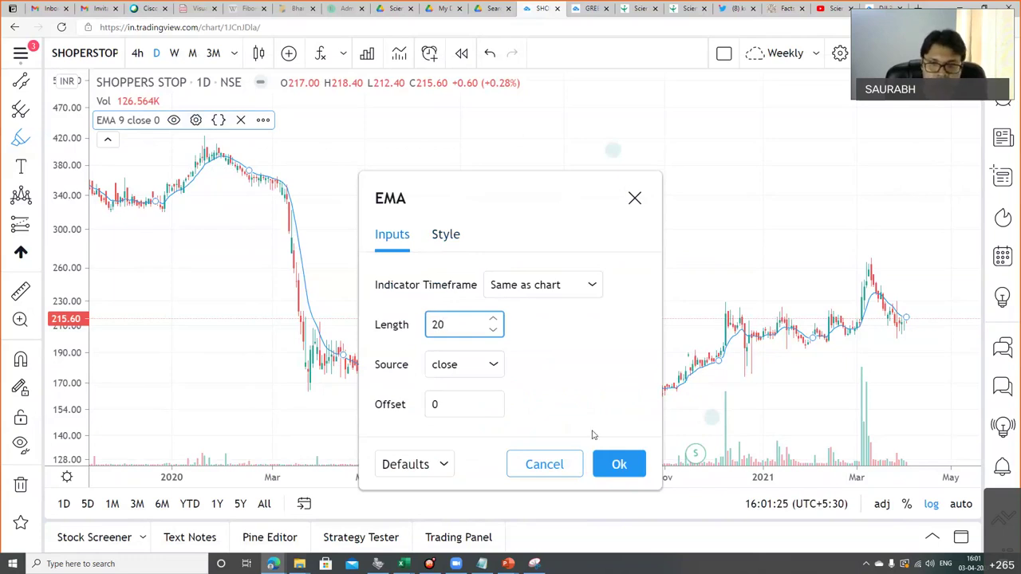
pyautogui.click(616, 465)
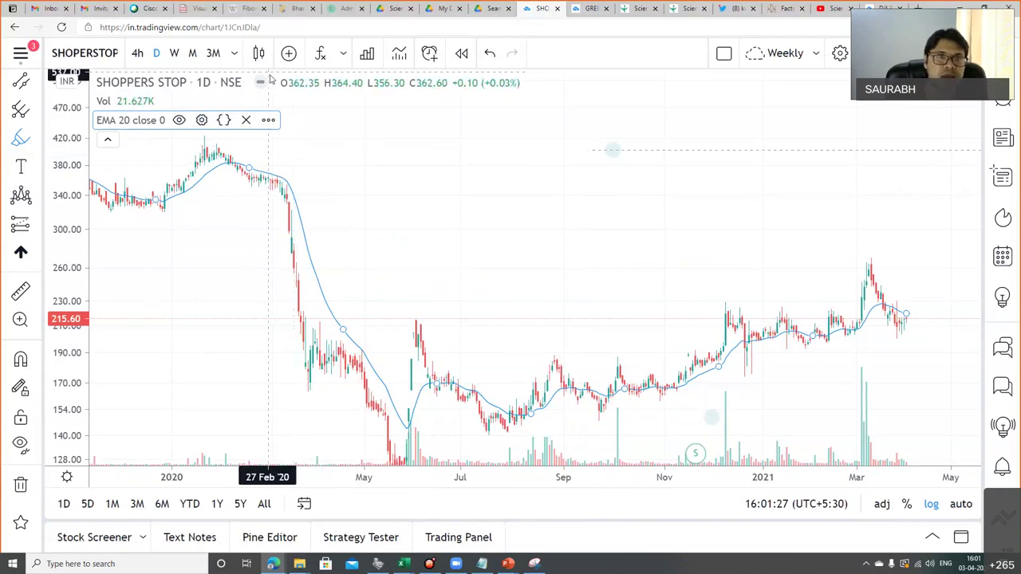
# Step: Remove Moving Average Exponential from the favorite indicators, search for "moving aver" and mark it as a favorite again
pyautogui.click(321, 53)
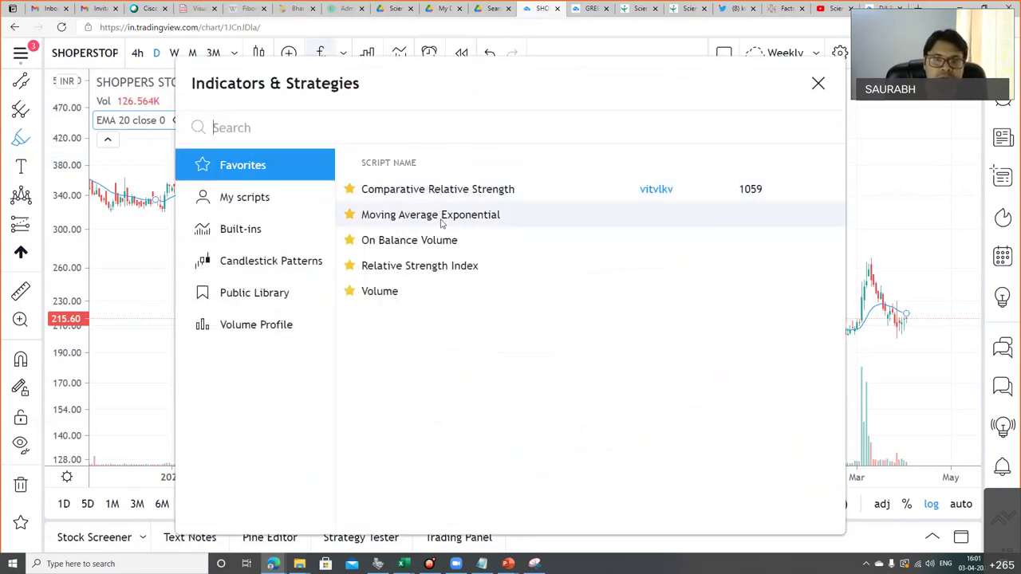
pyautogui.click(349, 217)
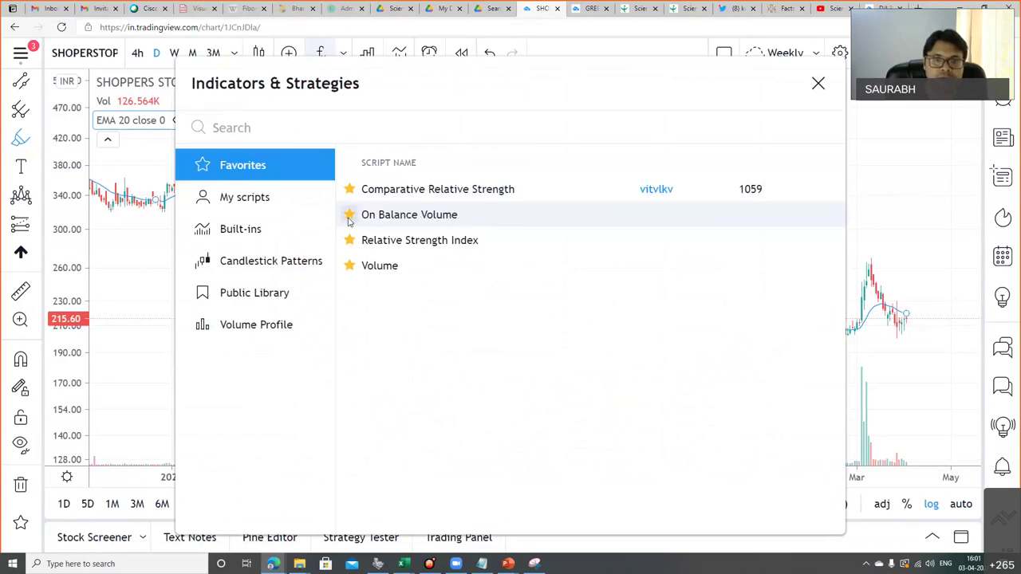
pyautogui.click(334, 130)
pyautogui.write('m')
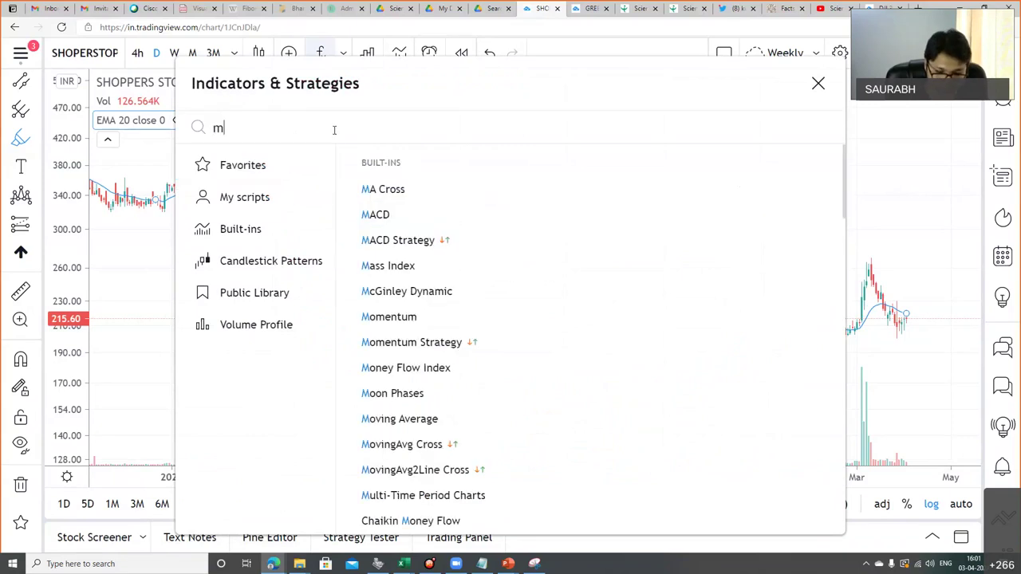
pyautogui.write('oving aver')
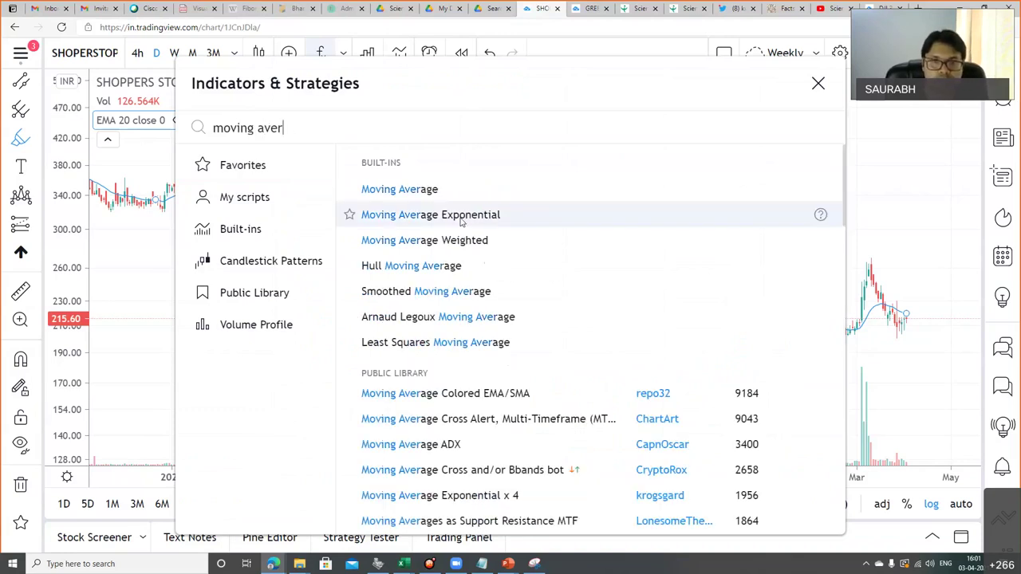
pyautogui.click(349, 216)
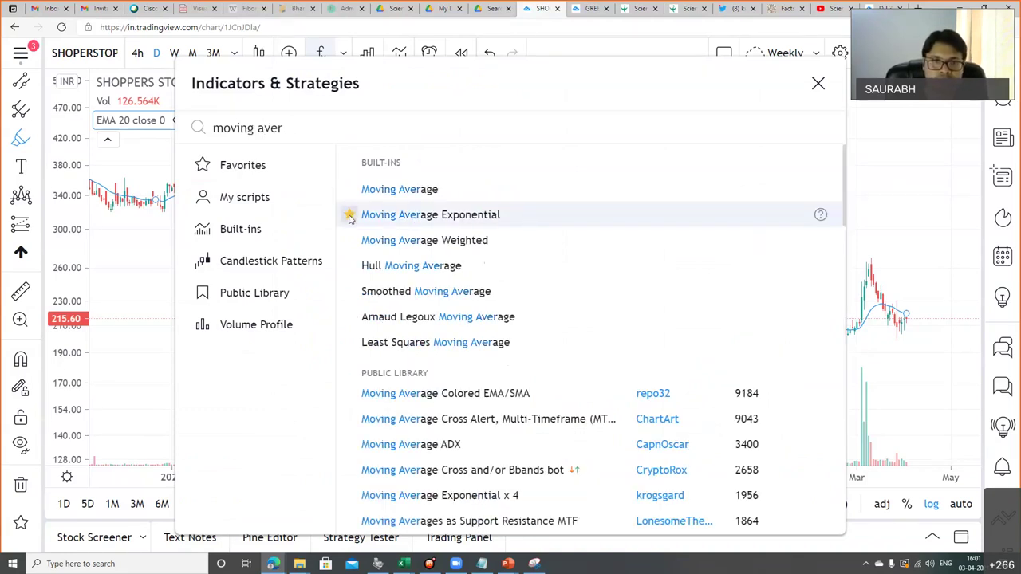
# Step: Add two more Moving Average Exponential indicators to the Shoppers Stop chart and close the indicator list
pyautogui.click(427, 220)
pyautogui.click(428, 222)
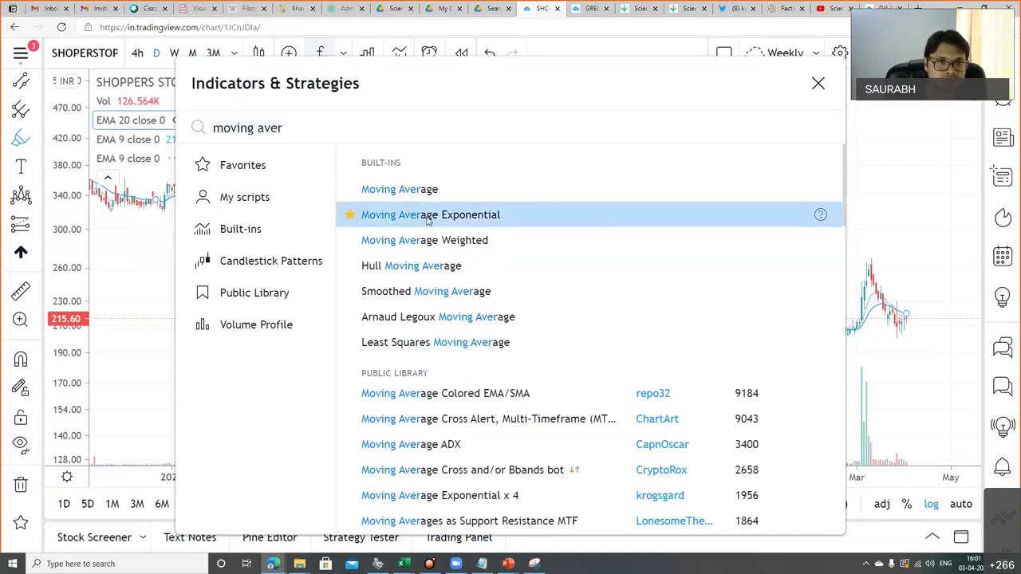
pyautogui.click(818, 84)
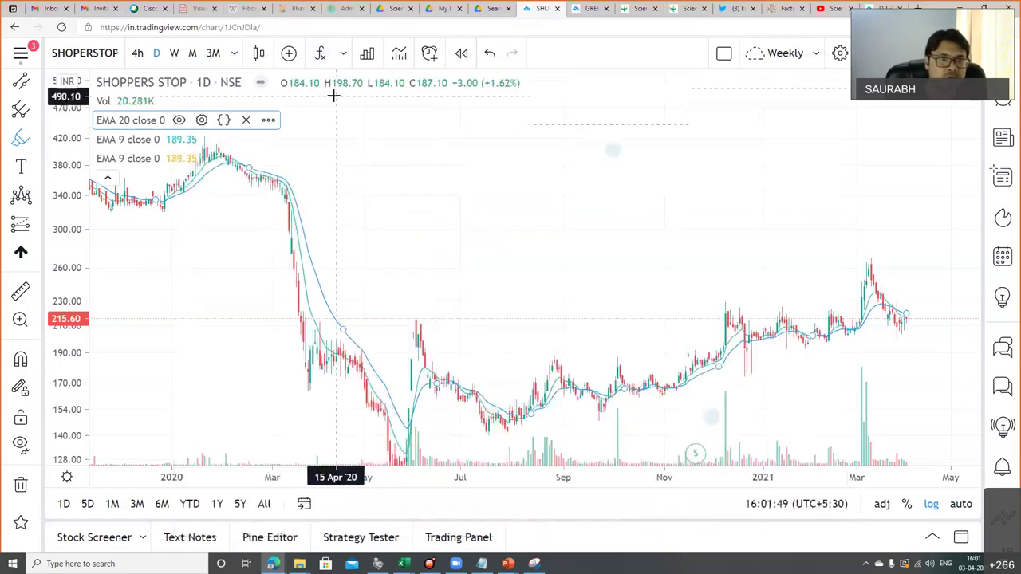
# Step: Set the second exponential moving average's length to 50 and continue with the current chart layout without reloading it
pyautogui.click(196, 138)
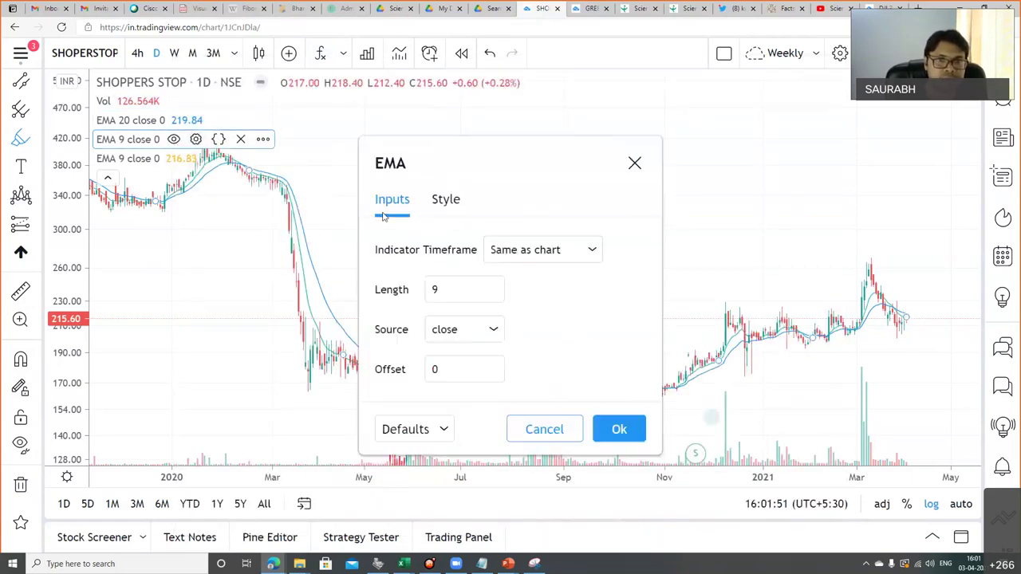
pyautogui.click(450, 290)
pyautogui.press('BackSpace')
pyautogui.write('50')
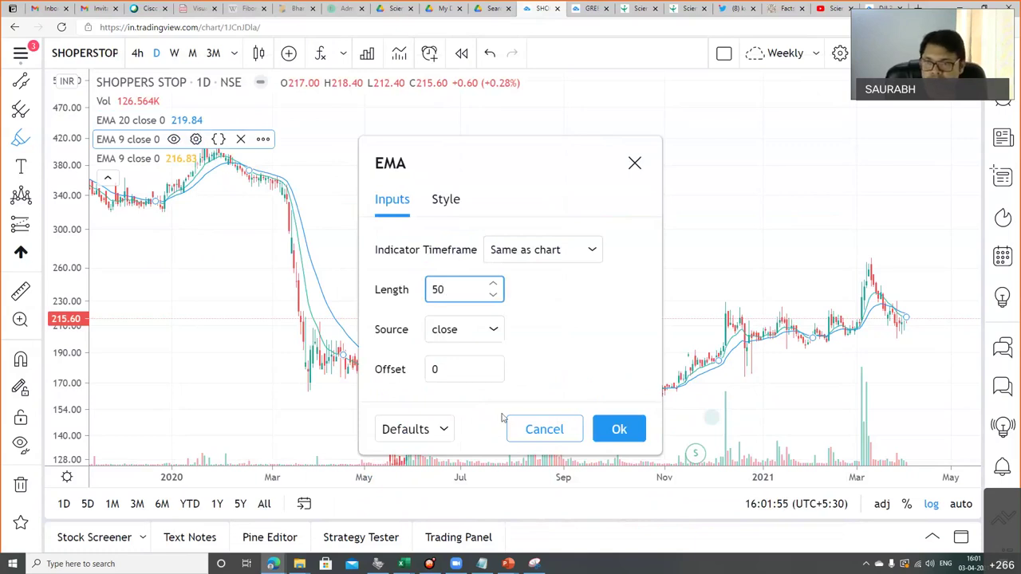
pyautogui.click(604, 427)
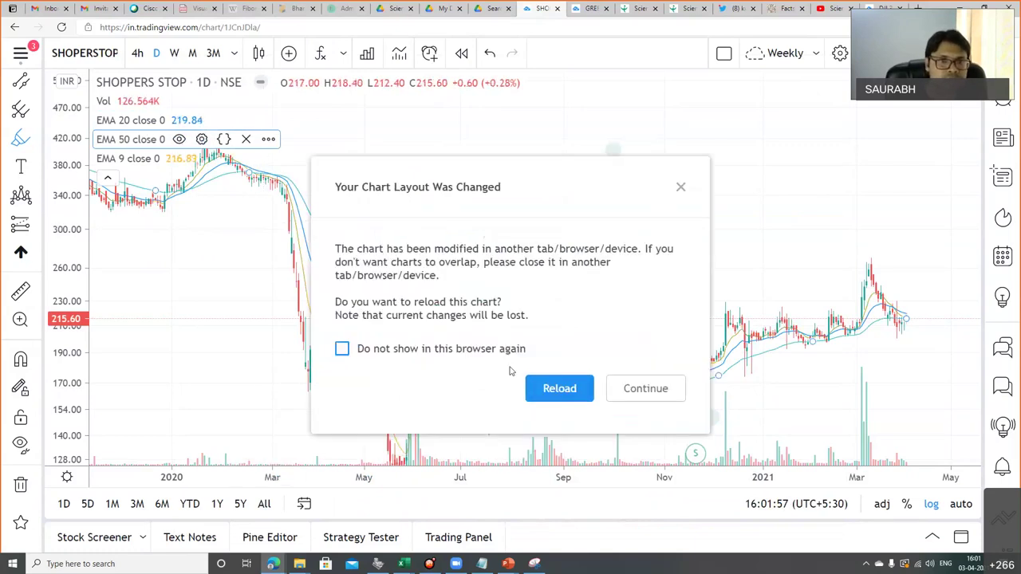
pyautogui.click(630, 389)
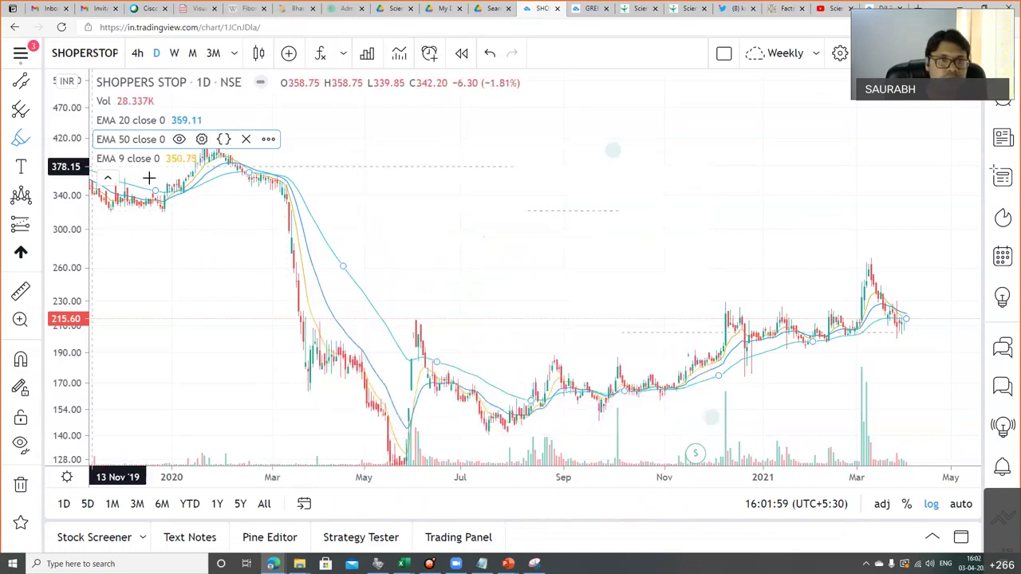
# Step: Set the third exponential moving average's length to 200
pyautogui.click(195, 158)
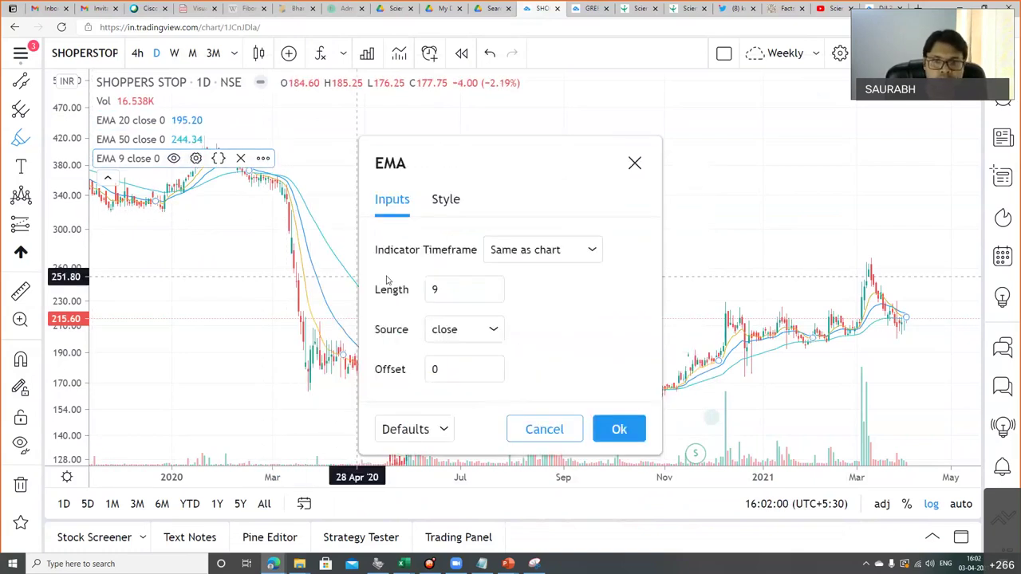
pyautogui.click(447, 290)
pyautogui.press('BackSpace')
pyautogui.write('200')
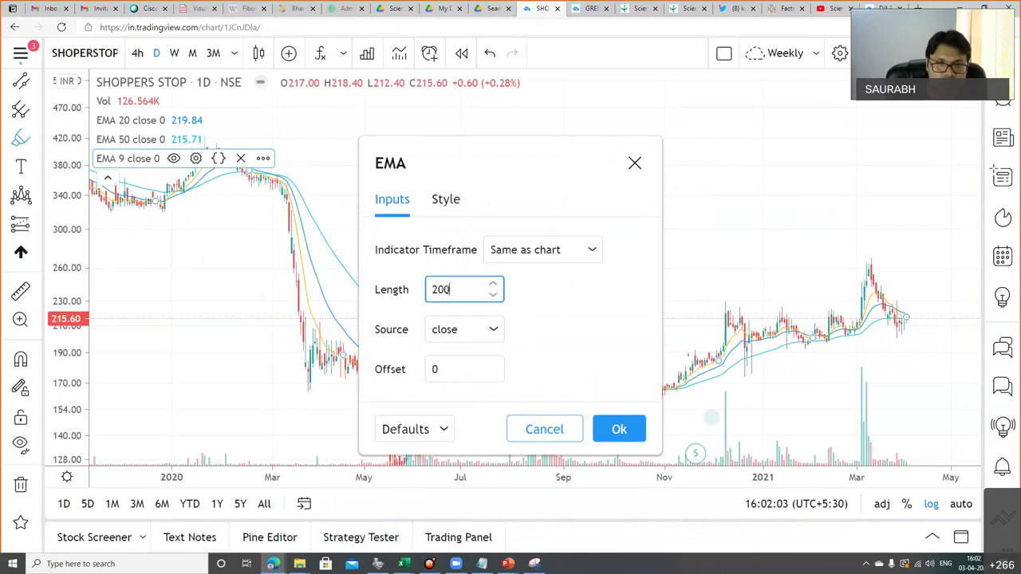
pyautogui.click(619, 431)
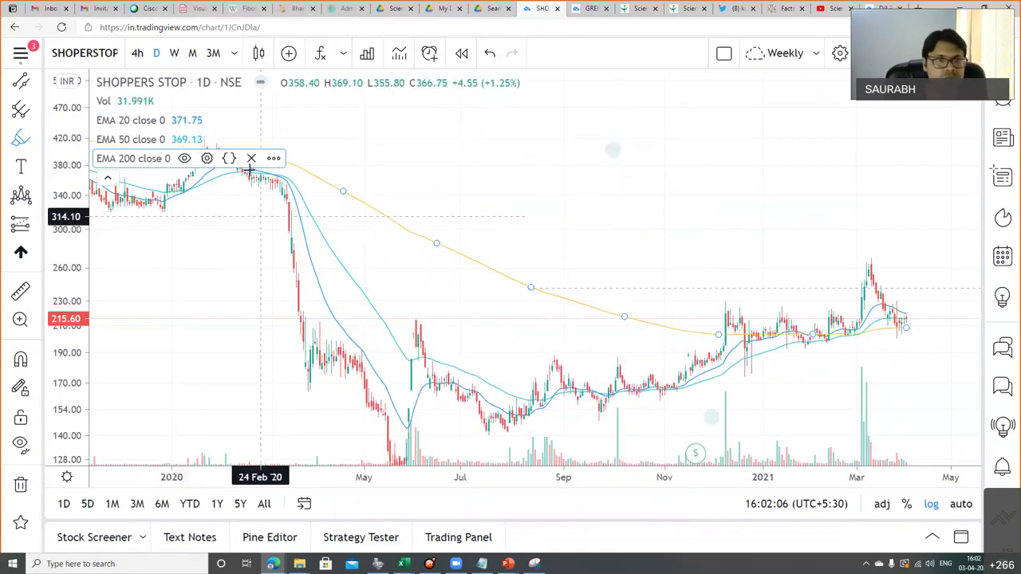
# Step: Change the line color of the 200-period EMA to black
pyautogui.click(208, 158)
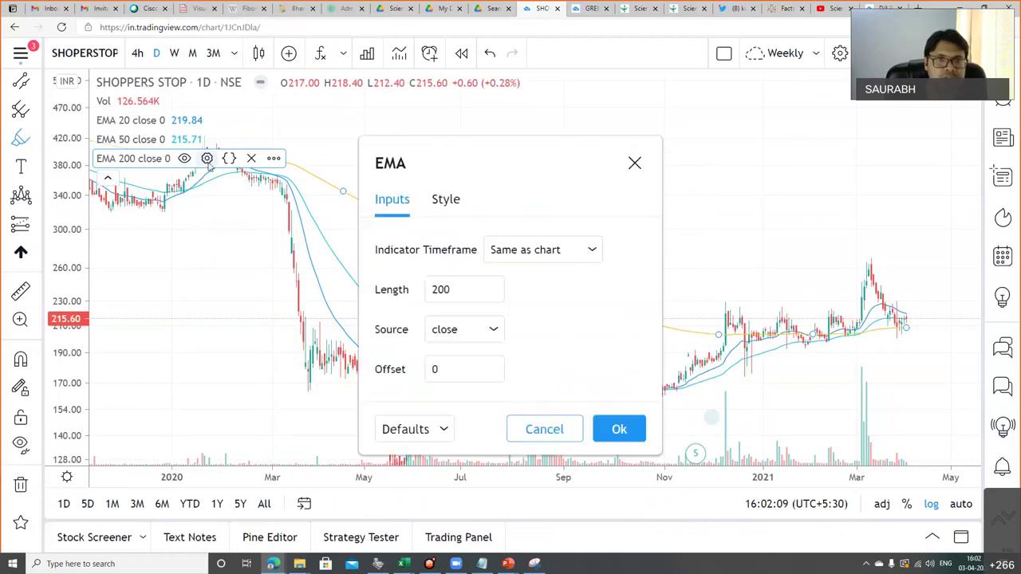
pyautogui.click(451, 214)
pyautogui.click(462, 249)
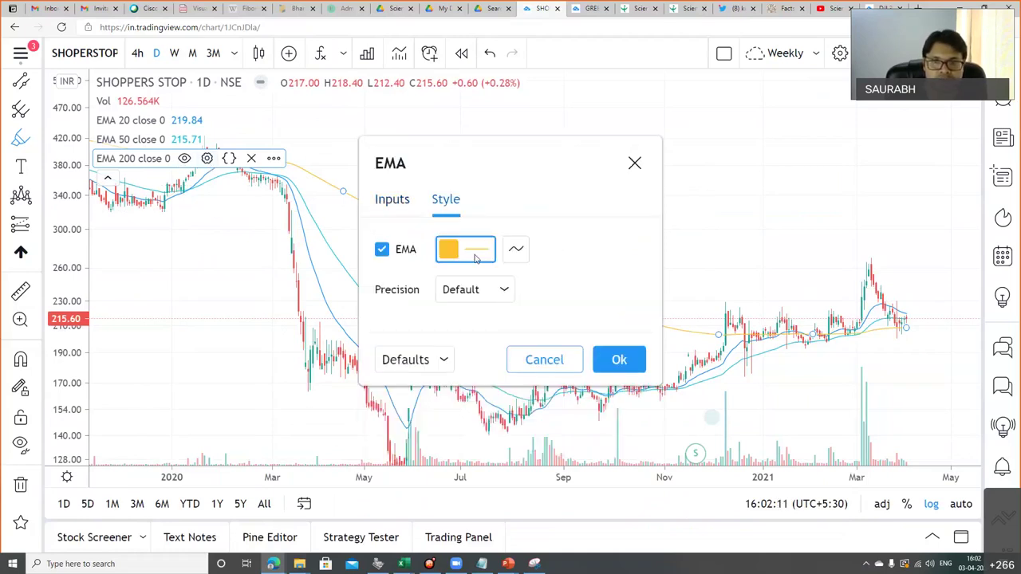
pyautogui.click(616, 274)
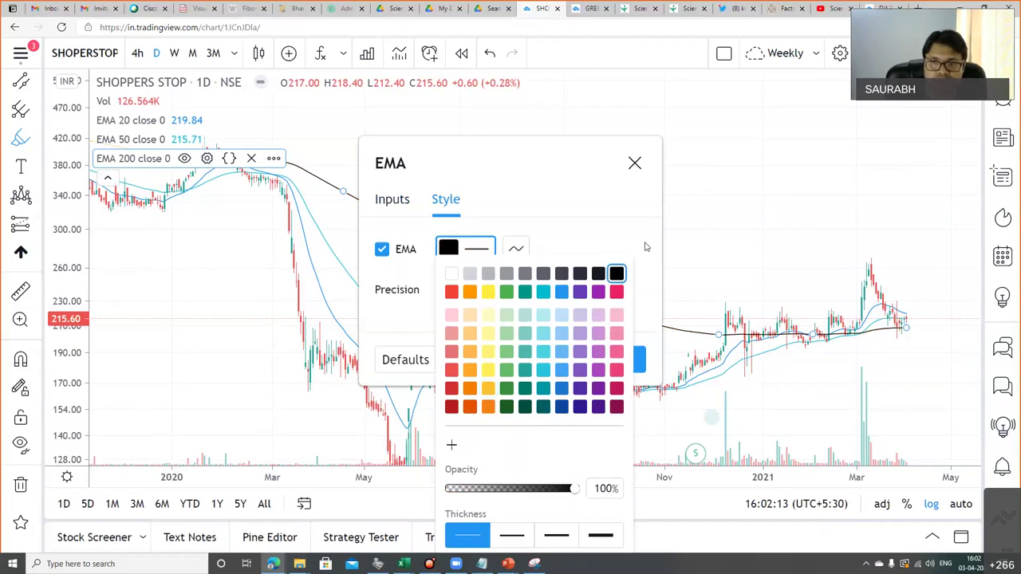
pyautogui.click(642, 359)
pyautogui.click(610, 360)
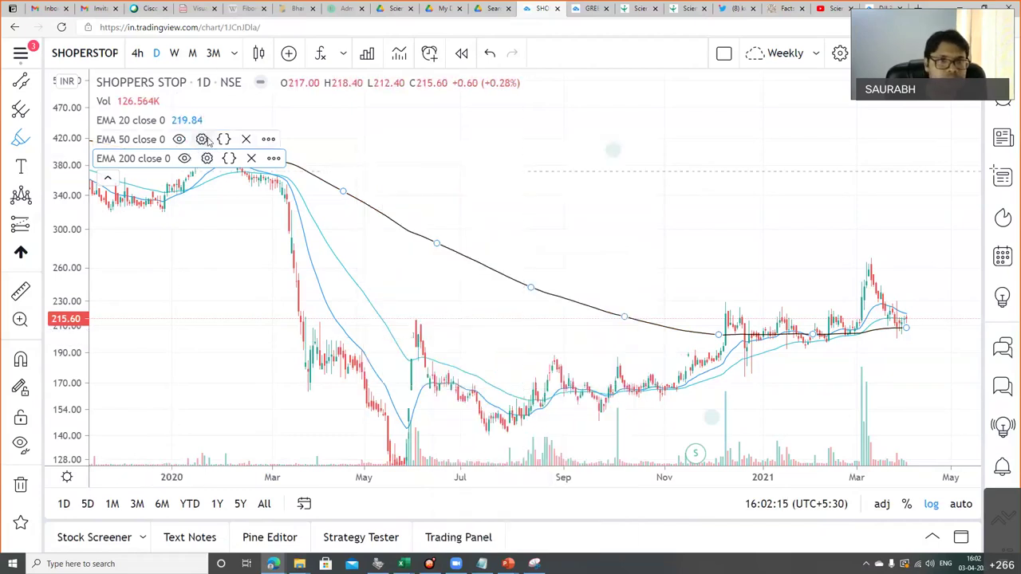
# Step: Change the line color of the 50-period EMA to teal green
pyautogui.click(202, 139)
pyautogui.click(477, 284)
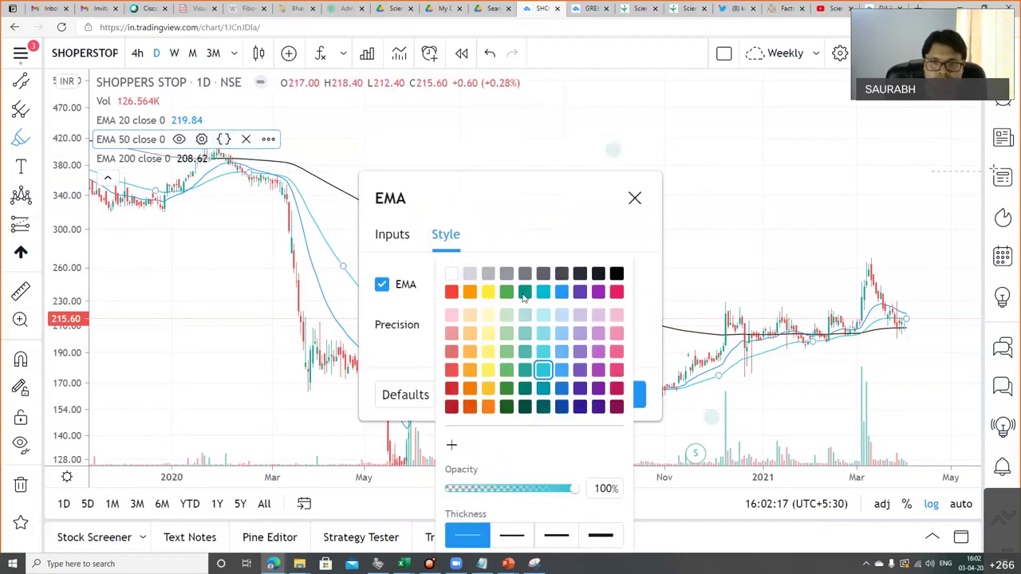
pyautogui.click(525, 292)
pyautogui.click(623, 364)
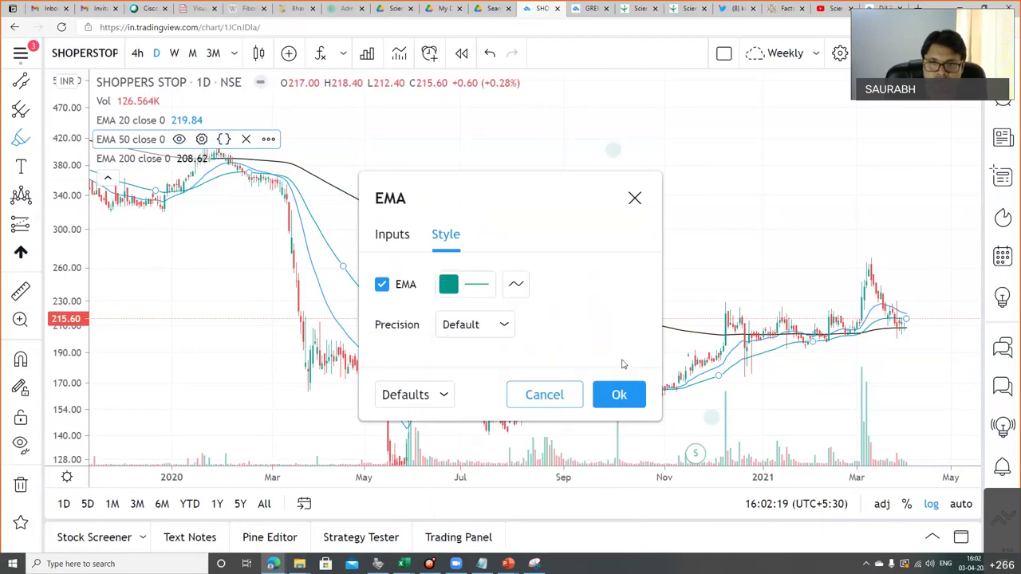
pyautogui.click(619, 395)
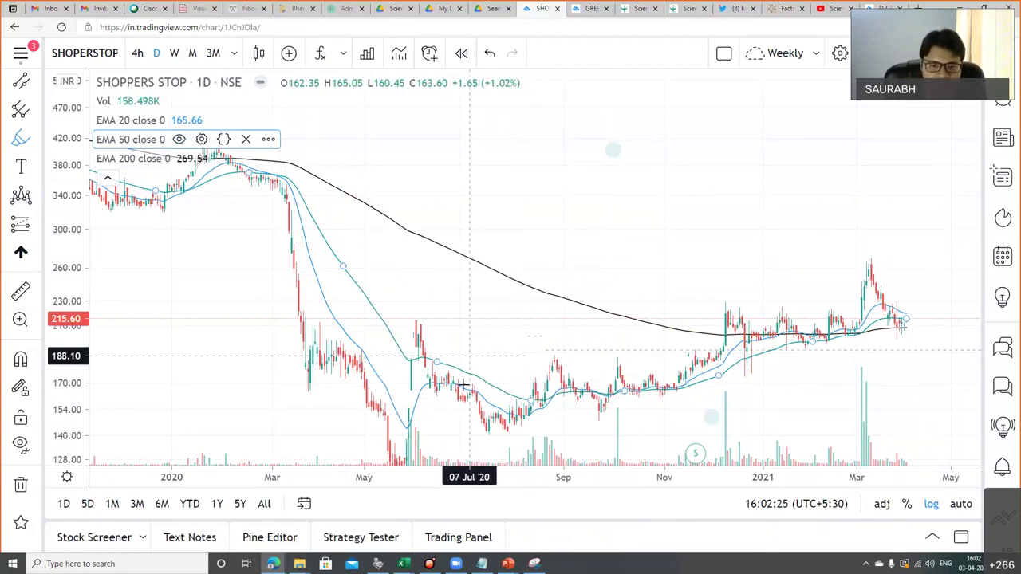
# Step: Switch to the PowerPoint slide show and advance to the "Concept of Support" slide showing the Zydus Wellness chart
pyautogui.click(508, 564)
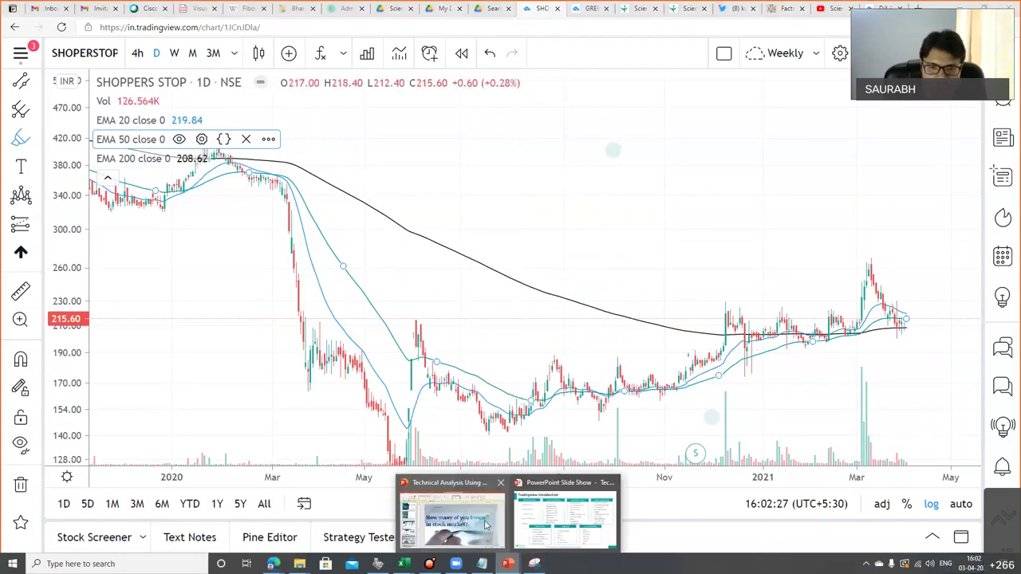
pyautogui.click(485, 524)
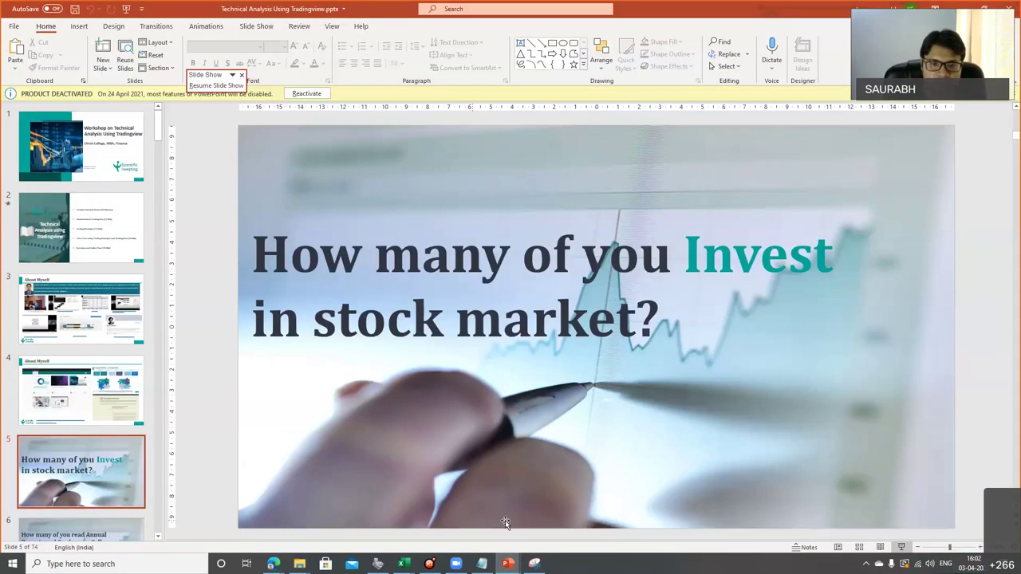
pyautogui.click(511, 564)
pyautogui.click(580, 513)
pyautogui.scroll(-10, 581, 513)
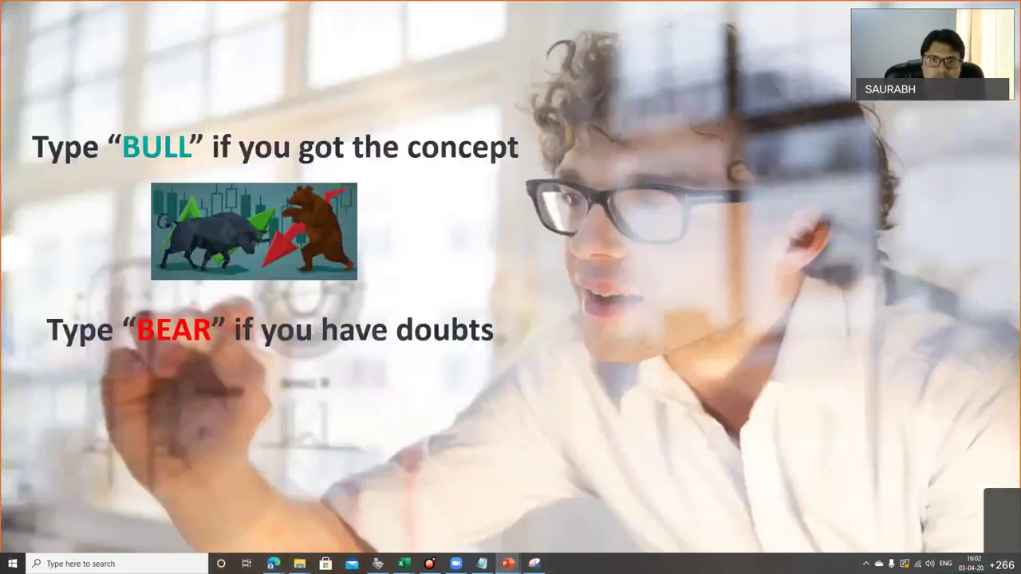
pyautogui.scroll(-3, 581, 513)
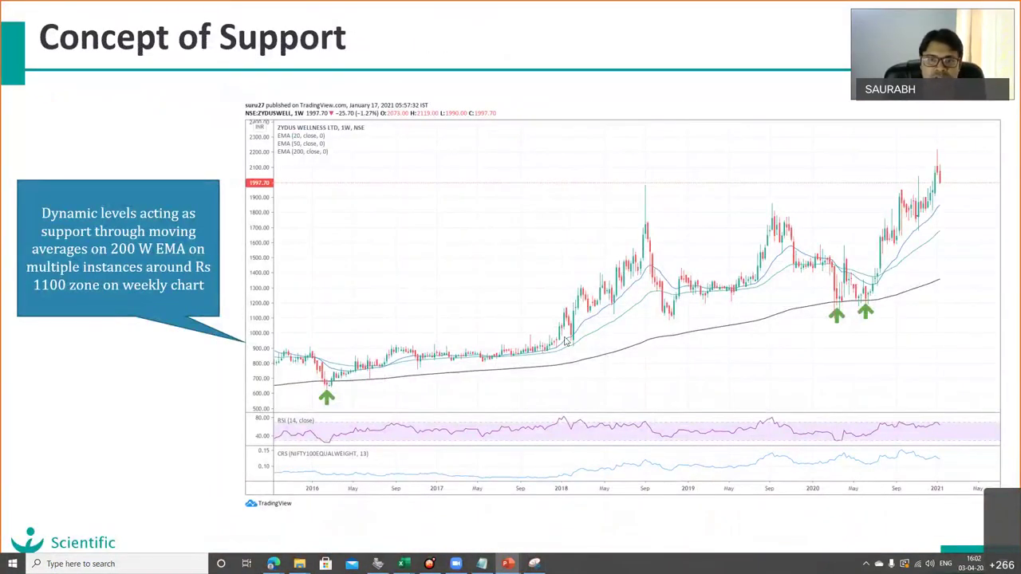
# Step: Return to TradingView in the browser, search symbols for "ZYDUS" and load the NSE chart of Zydus Wellness Ltd
pyautogui.hotkey('alt', 'Tab')
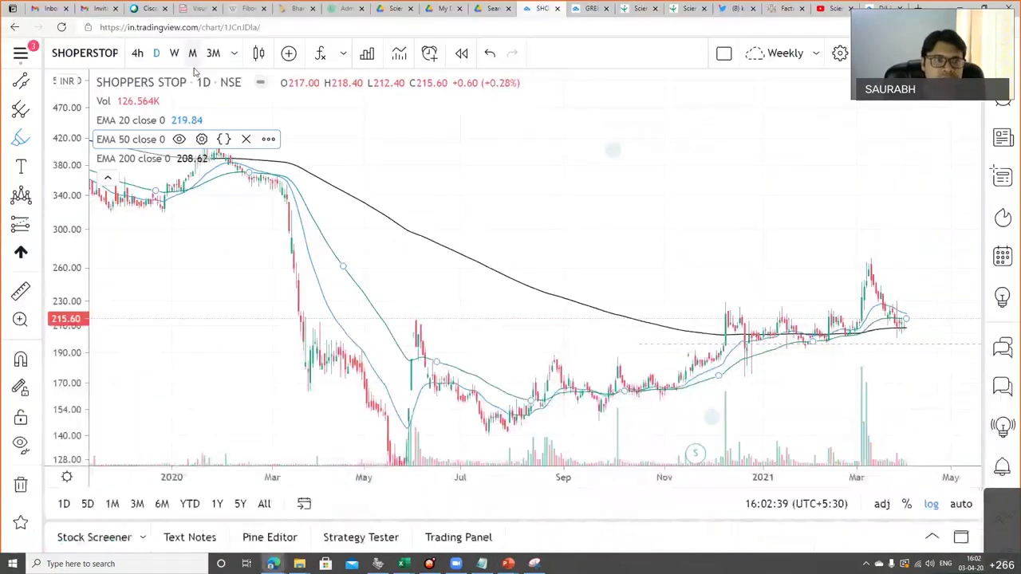
pyautogui.click(70, 56)
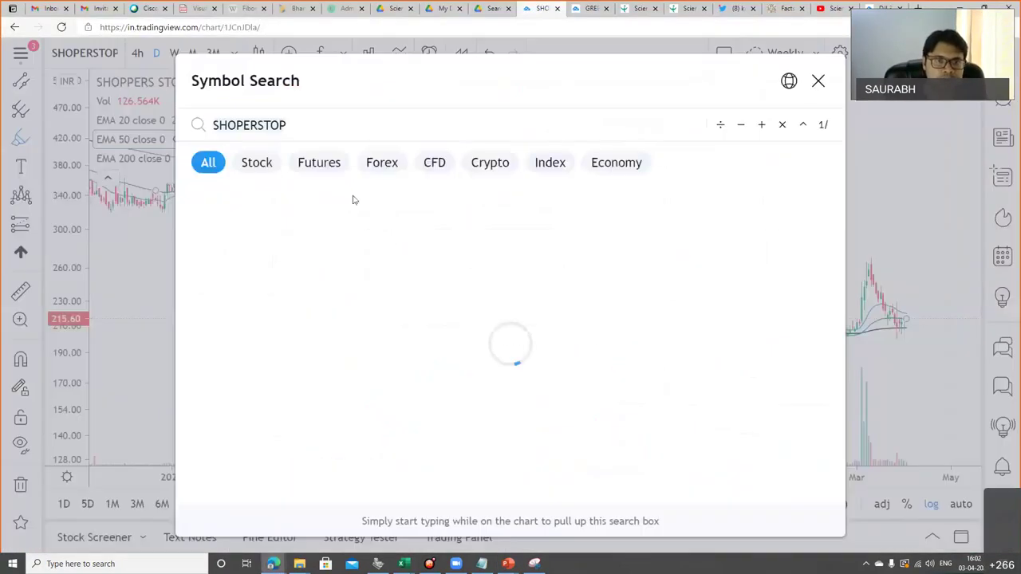
pyautogui.write('ZYDUS')
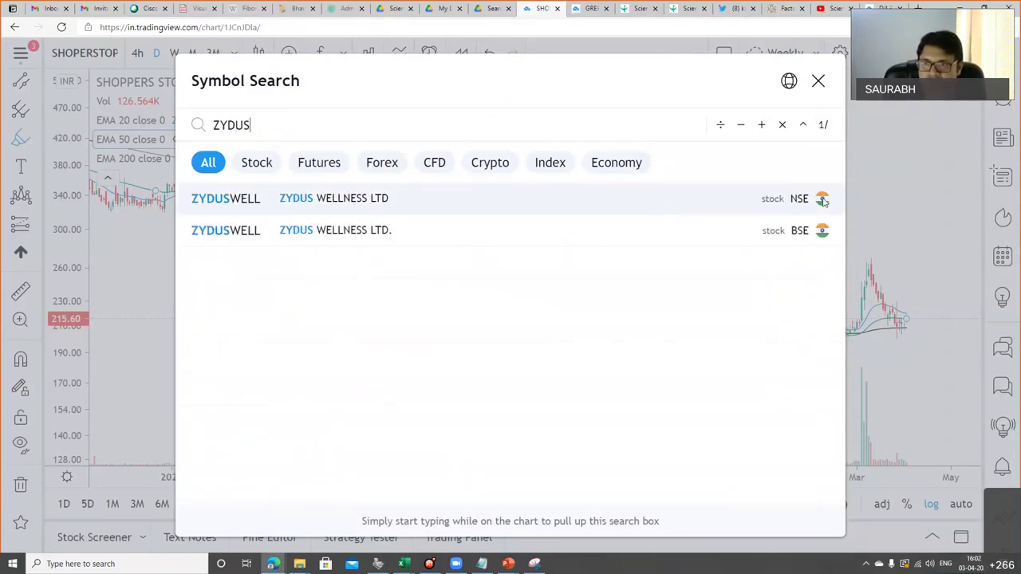
pyautogui.click(334, 201)
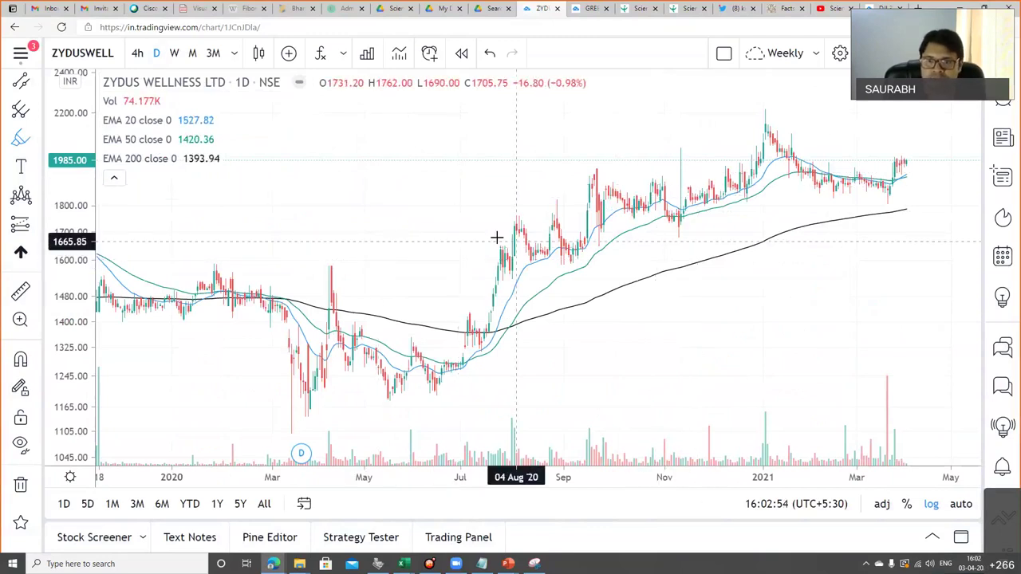
pyautogui.press('ctrl')
pyautogui.scroll(2, 486, 234)
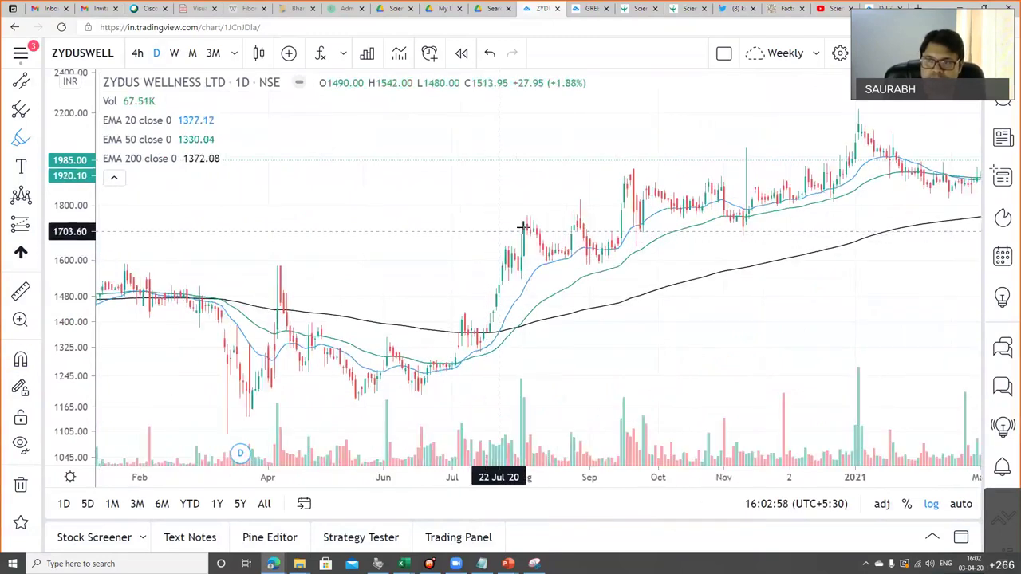
pyautogui.moveTo(514, 214); pyautogui.dragTo(443, 220)
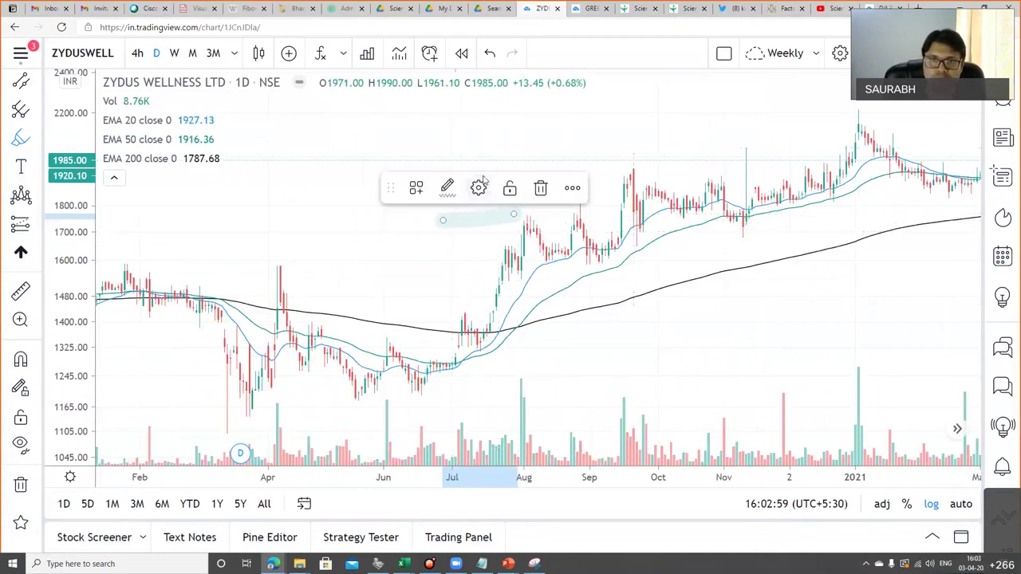
pyautogui.hotkey('ctrl', 'z')
pyautogui.moveTo(640, 147); pyautogui.dragTo(595, 156)
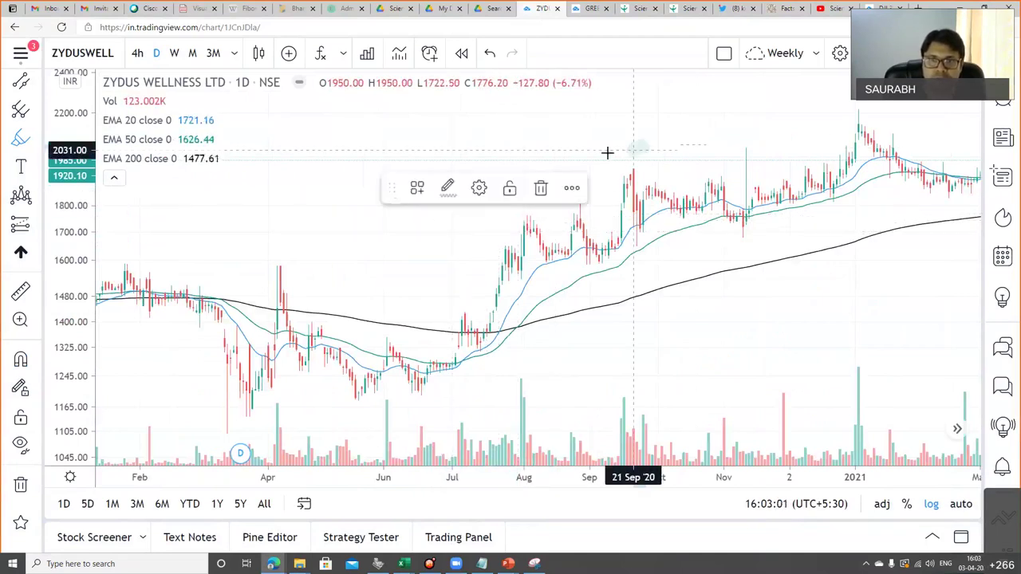
pyautogui.click(540, 188)
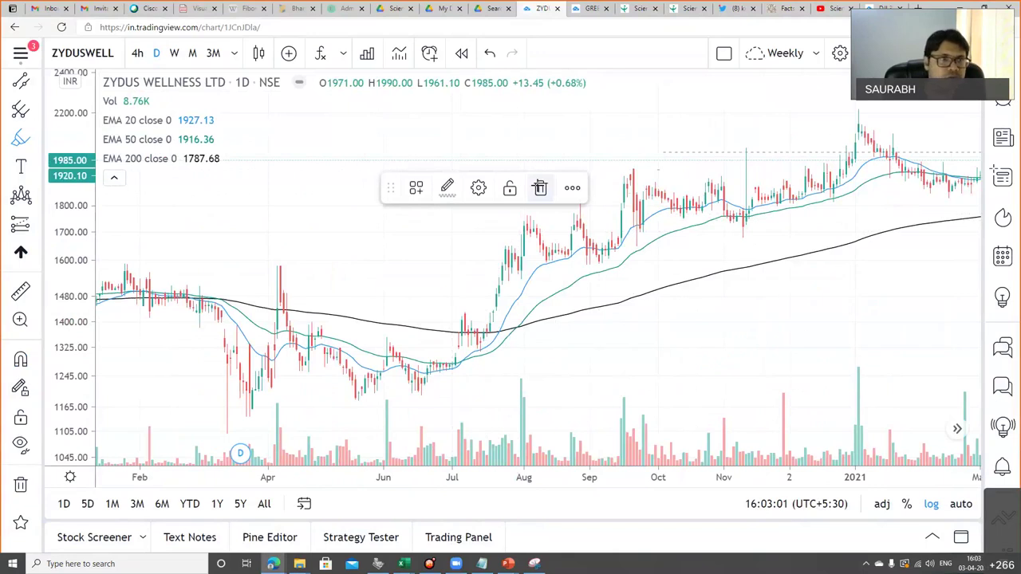
# Step: Leave the active brush drawing tool and set the chart cursor to Cross
pyautogui.click(22, 79)
pyautogui.click(22, 80)
pyautogui.click(36, 89)
pyautogui.click(73, 120)
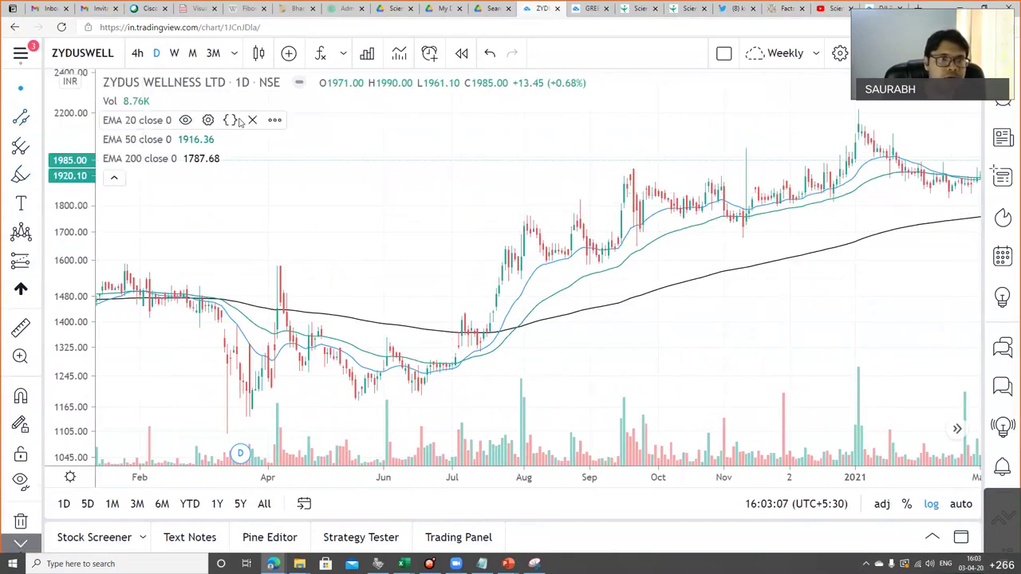
pyautogui.click(36, 90)
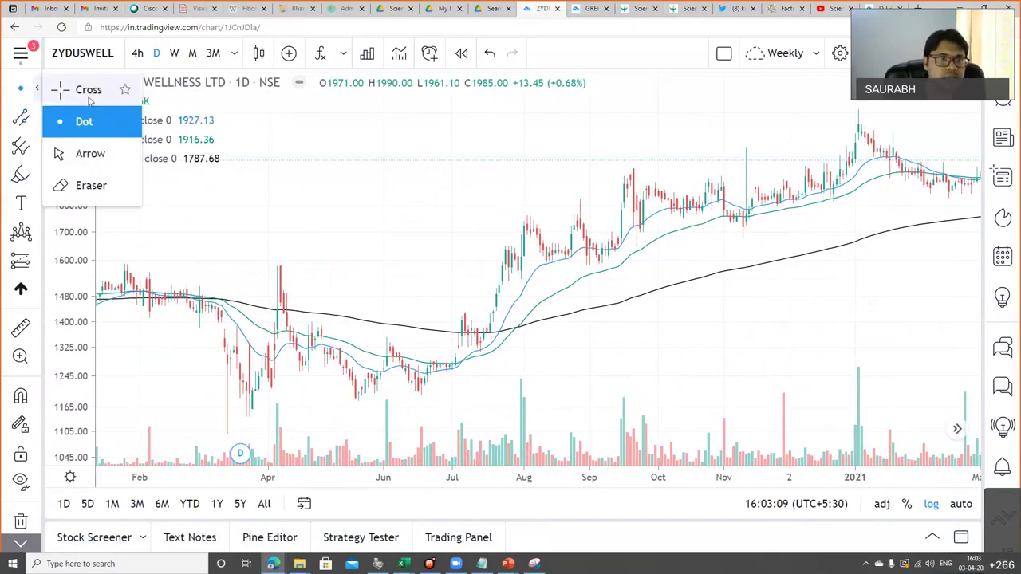
pyautogui.click(90, 99)
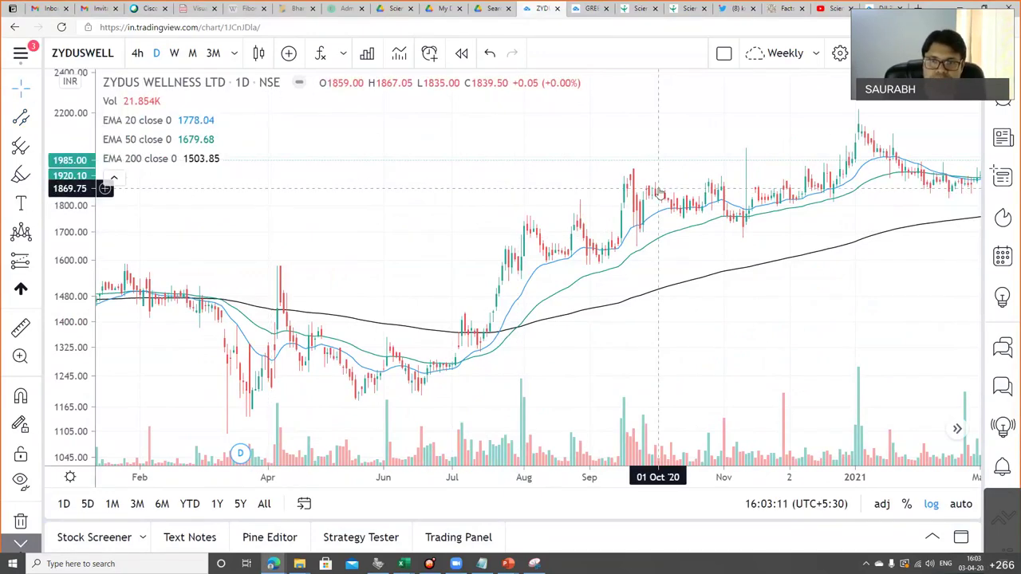
# Step: Check the "Concept of Support" slide in PowerPoint, return to TradingView and set the Zydus Wellness chart to the weekly interval
pyautogui.moveTo(662, 187); pyautogui.dragTo(465, 183)
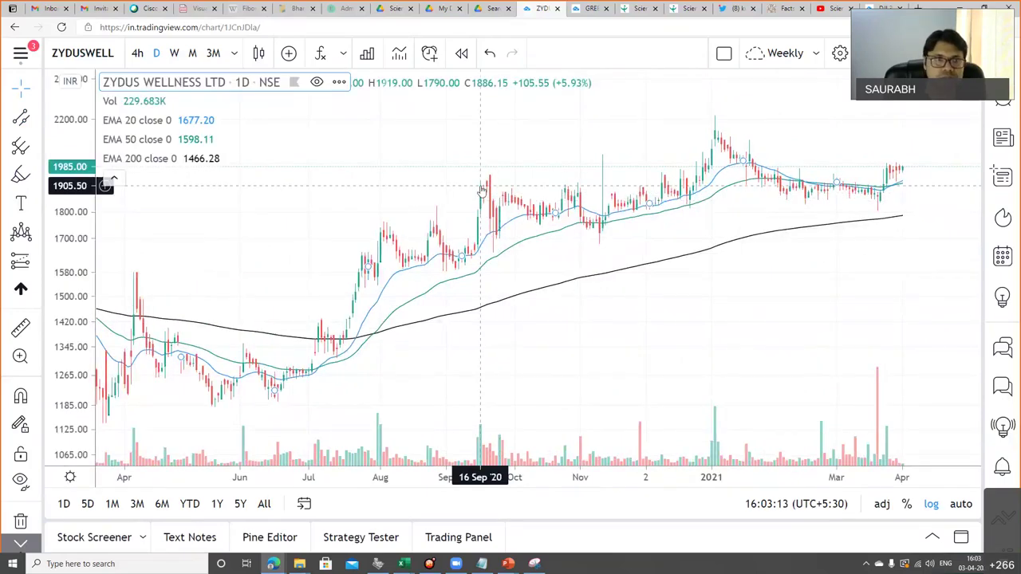
pyautogui.scroll(1, 405, 201)
pyautogui.scroll(1, 405, 201)
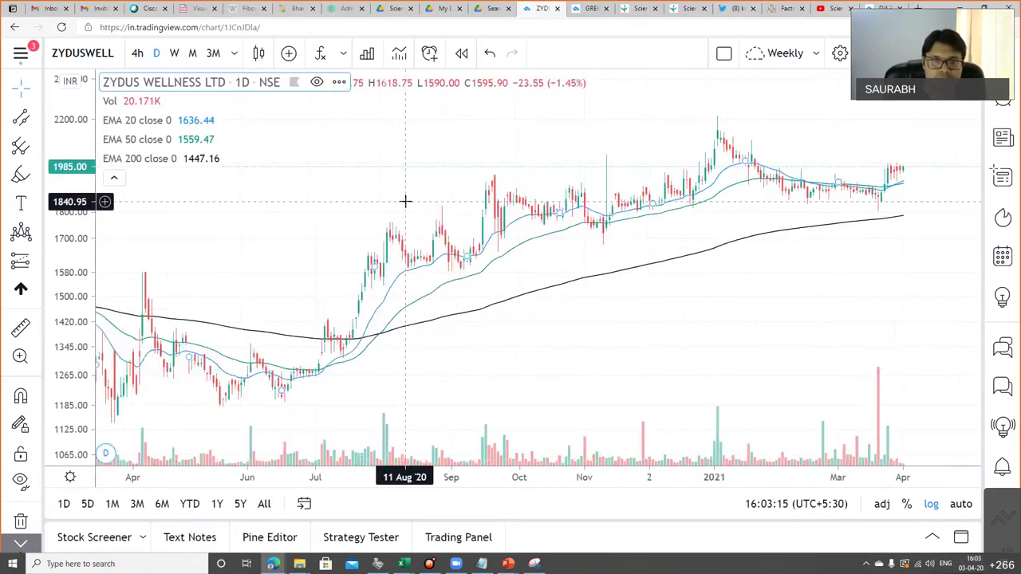
pyautogui.hotkey('alt', 'Tab')
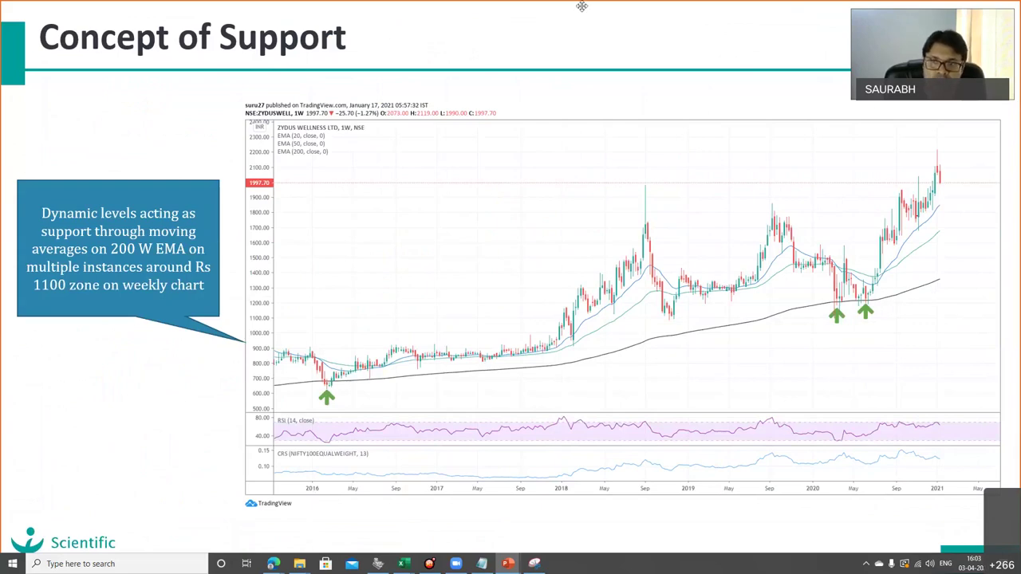
pyautogui.hotkey('alt', 'Tab')
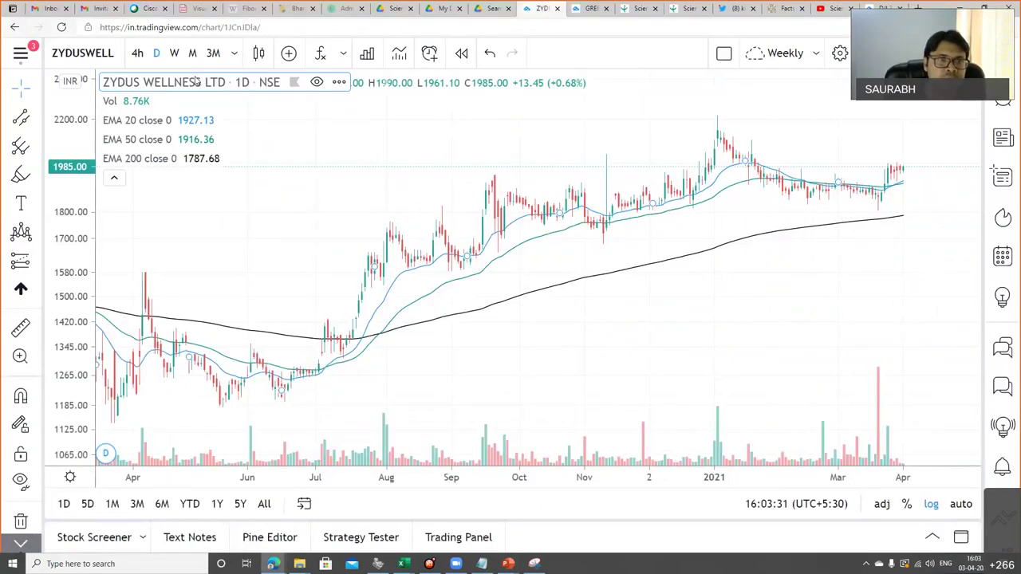
pyautogui.click(175, 54)
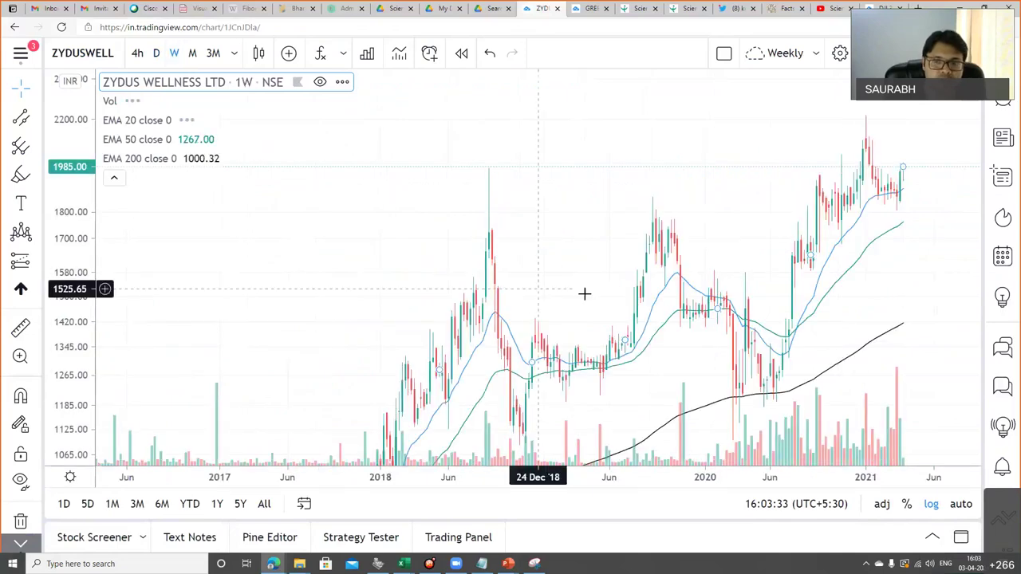
# Step: Rescale the price axis to bring the whole 200 EMA into view, using automatic fitting on the logarithmic scale
pyautogui.moveTo(80, 383); pyautogui.dragTo(73, 352)
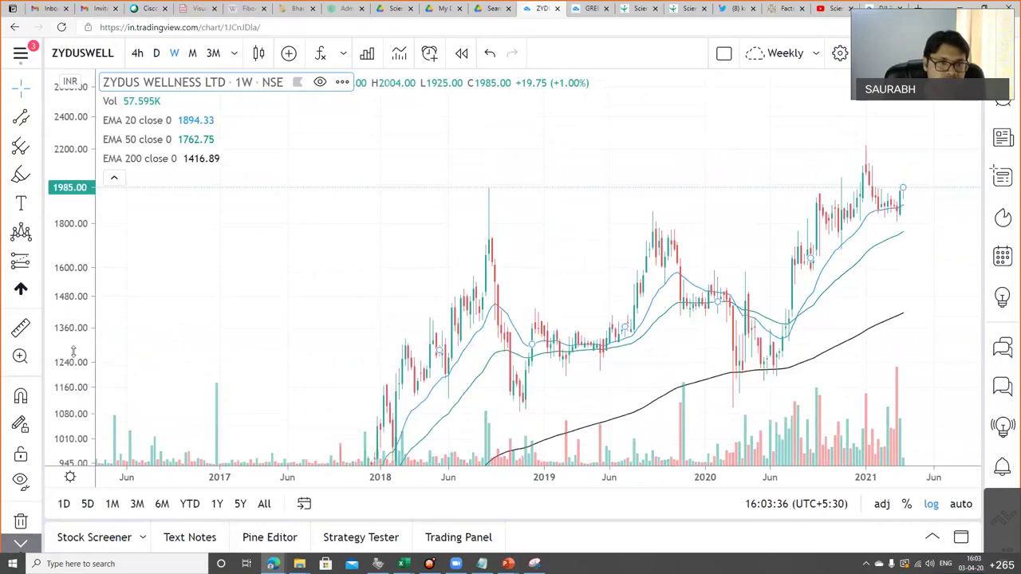
pyautogui.moveTo(78, 289); pyautogui.dragTo(78, 374)
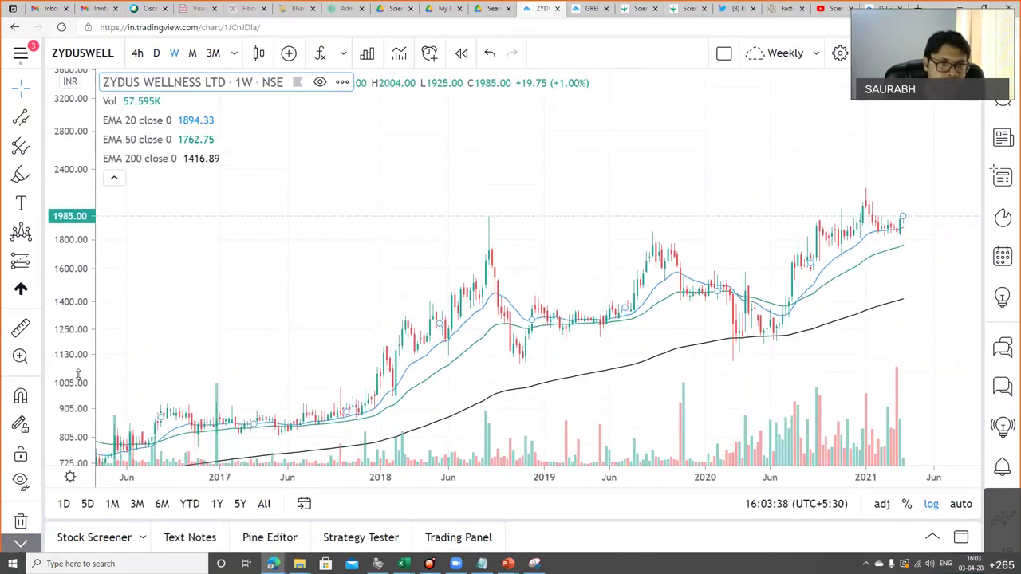
pyautogui.moveTo(63, 268); pyautogui.dragTo(67, 330)
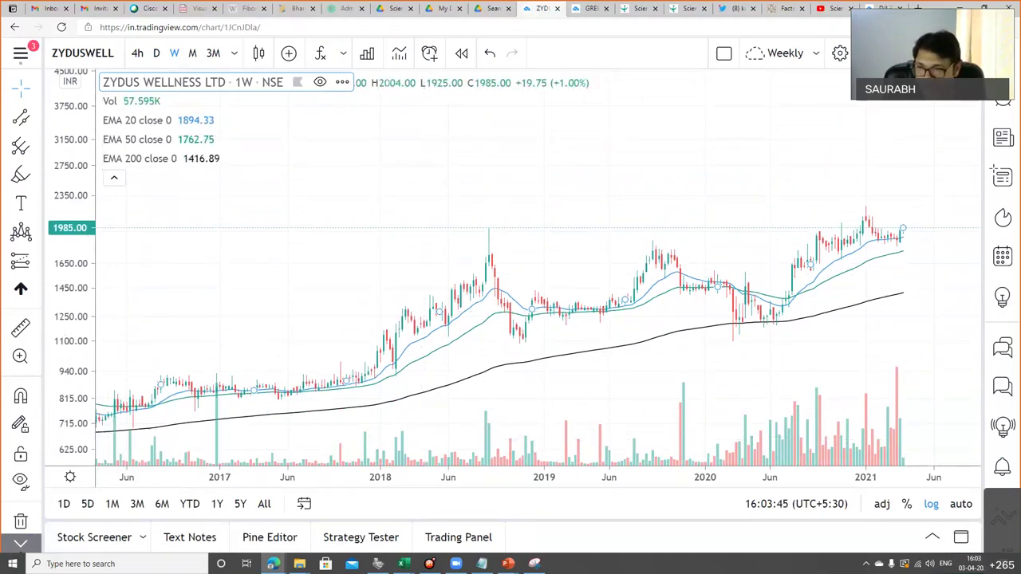
pyautogui.click(961, 504)
pyautogui.click(930, 504)
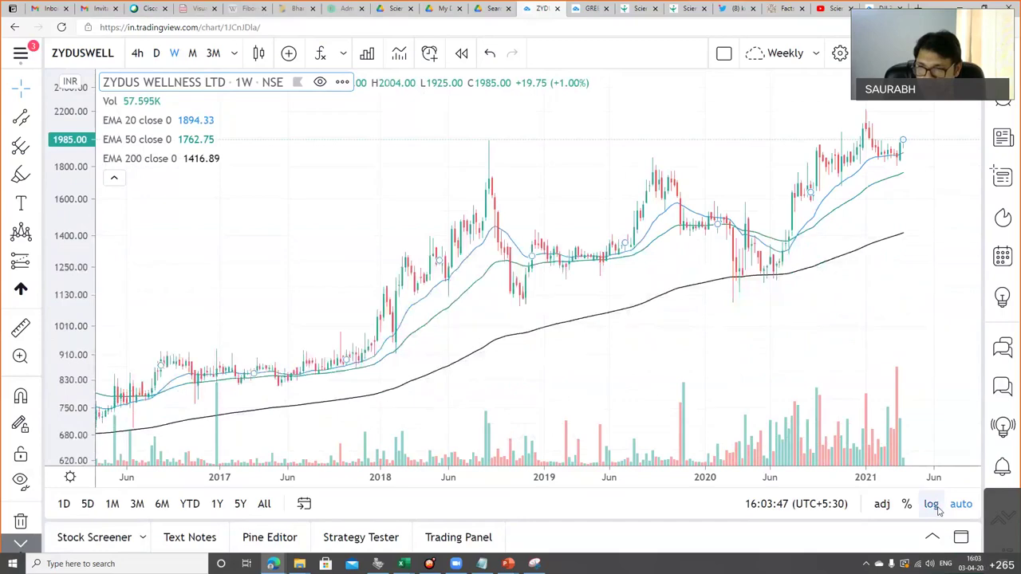
# Step: Delete the green up arrow below the early 2016 low on the weekly chart
pyautogui.moveTo(608, 358); pyautogui.dragTo(681, 319)
pyautogui.scroll(-4, 681, 319)
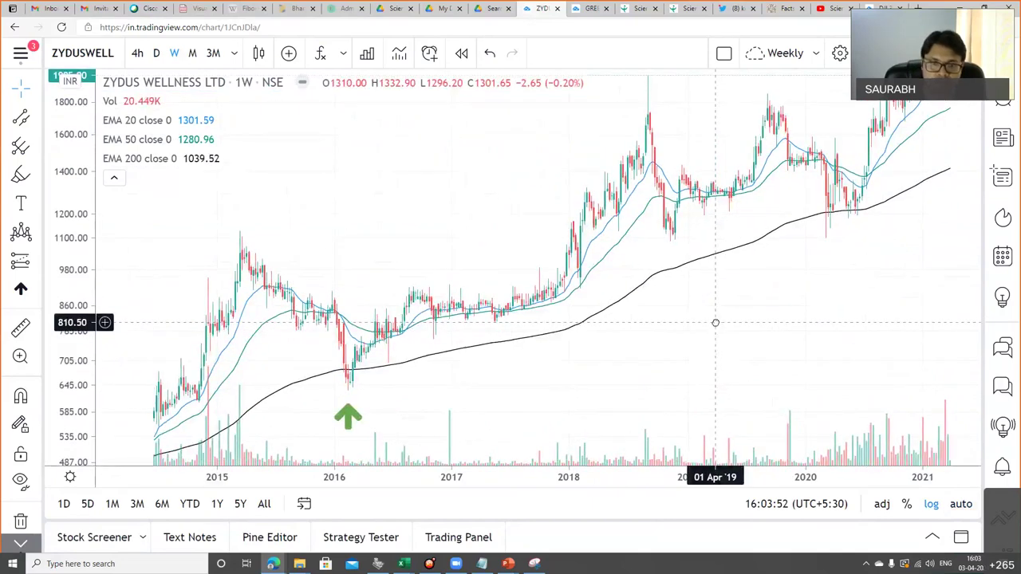
pyautogui.click(345, 427)
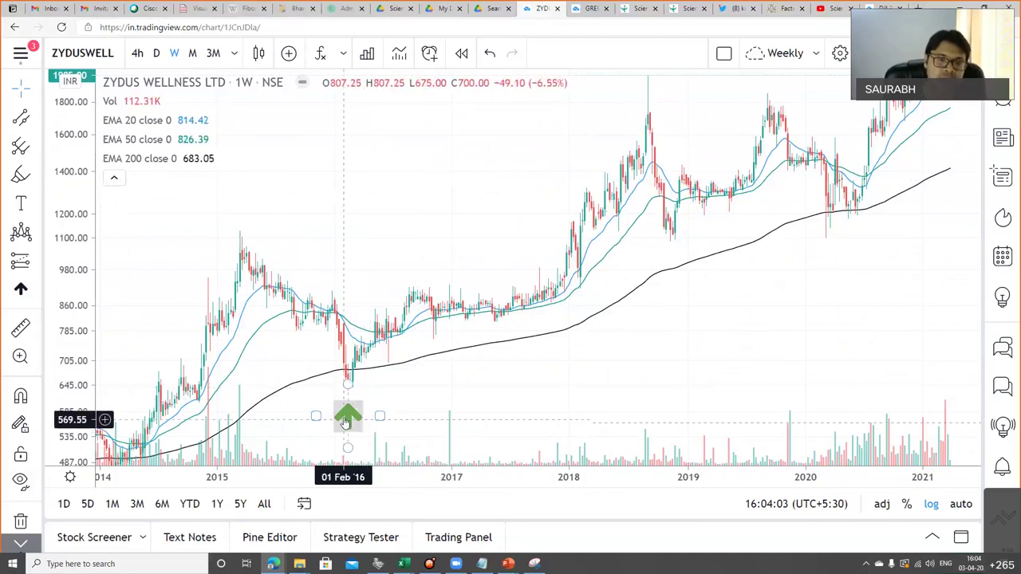
pyautogui.click(348, 416)
pyautogui.press('Delete')
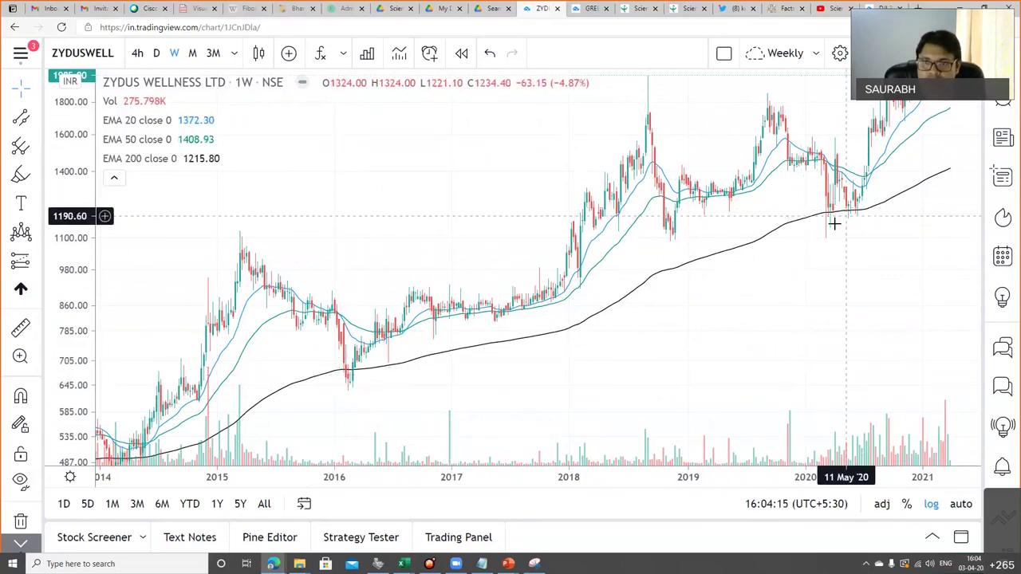
# Step: Compare the weekly chart with the "Concept of Support" slide in PowerPoint, ending back in TradingView
pyautogui.hotkey('alt', 'Tab')
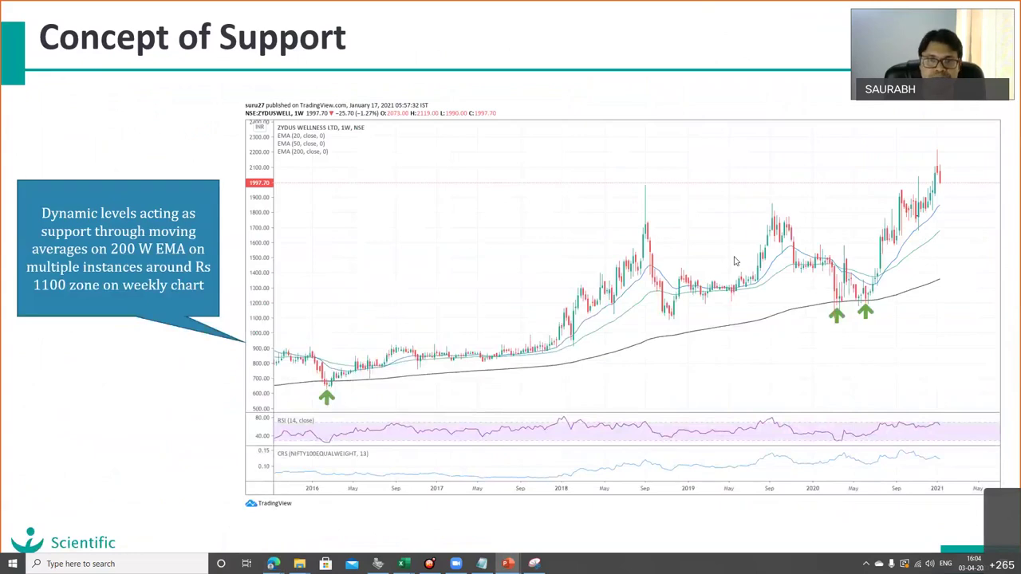
pyautogui.hotkey('alt', 'Tab')
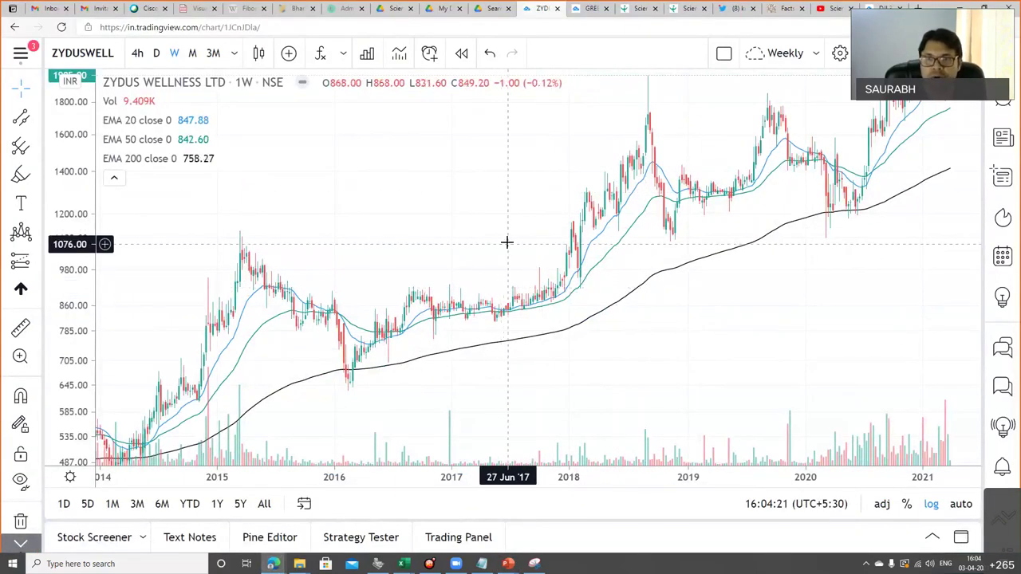
pyautogui.moveTo(481, 240)
pyautogui.mouseDown()
pyautogui.moveTo(424, 250)
pyautogui.moveTo(468, 252)
pyautogui.mouseUp()
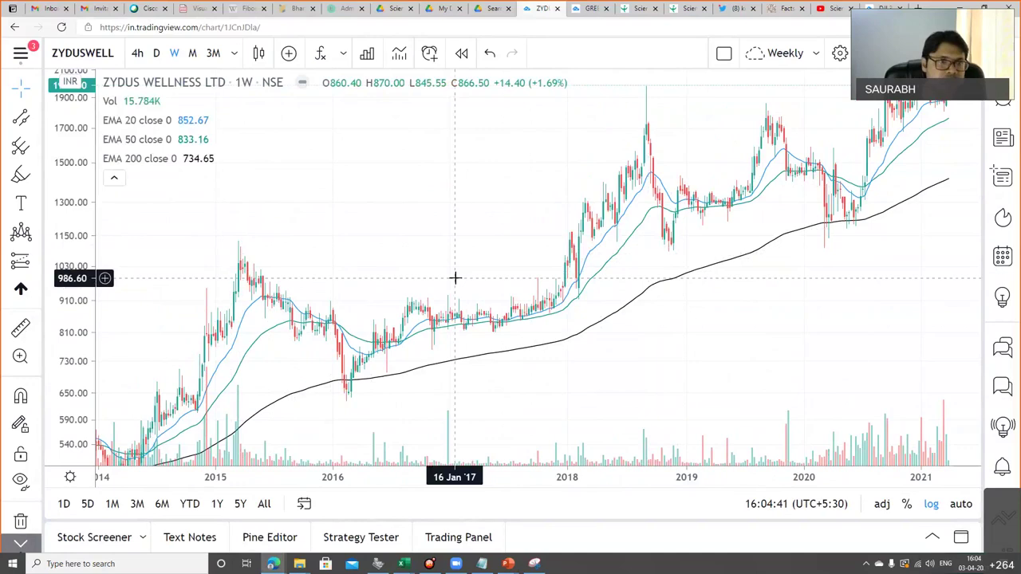
# Step: Draw a horizontal line at the early 2015 high, at about 1130.20
pyautogui.click(36, 117)
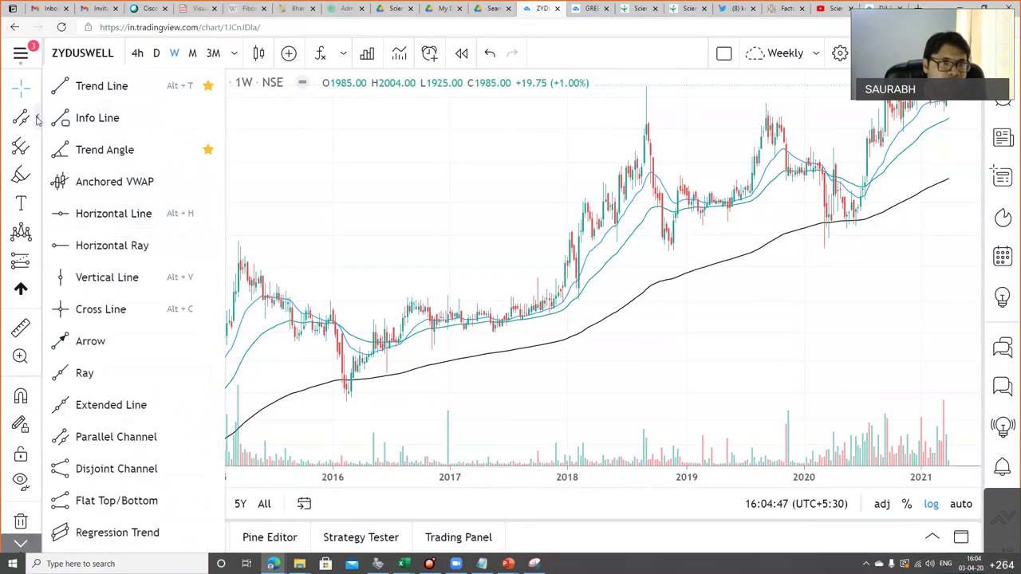
pyautogui.click(118, 214)
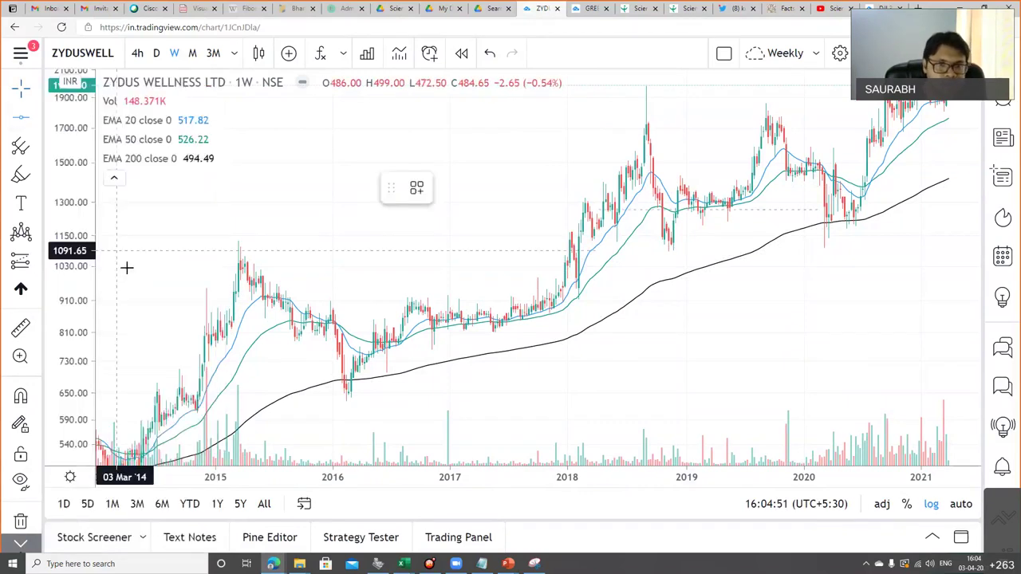
pyautogui.click(237, 240)
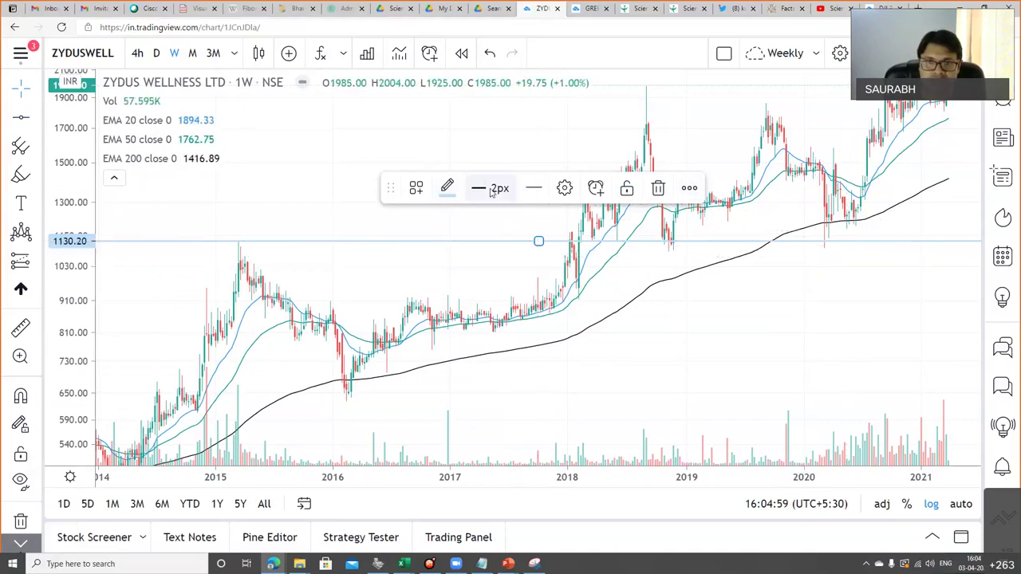
# Step: Style the horizontal line as dashed and color it cyan
pyautogui.click(533, 187)
pyautogui.click(568, 248)
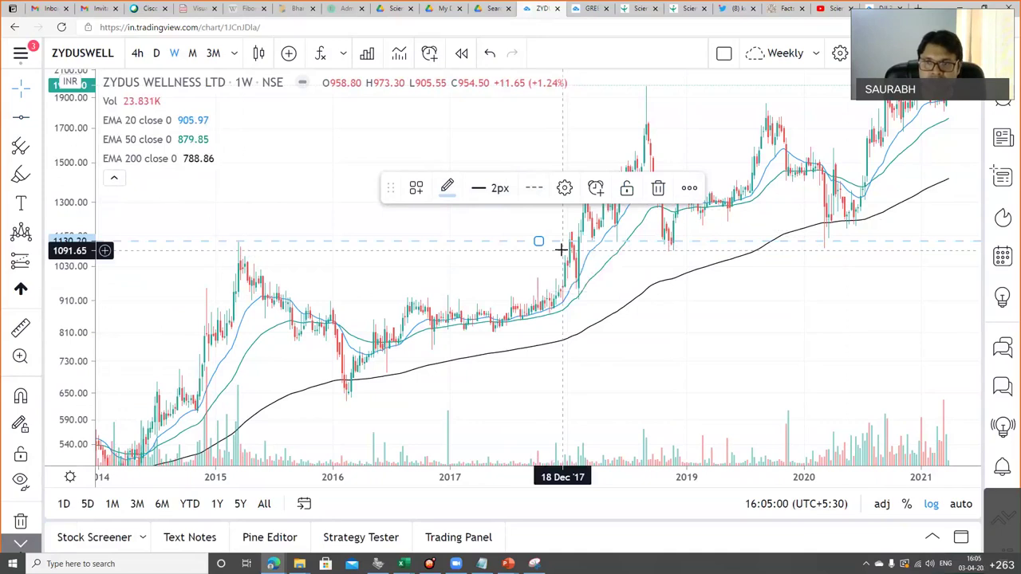
pyautogui.click(447, 188)
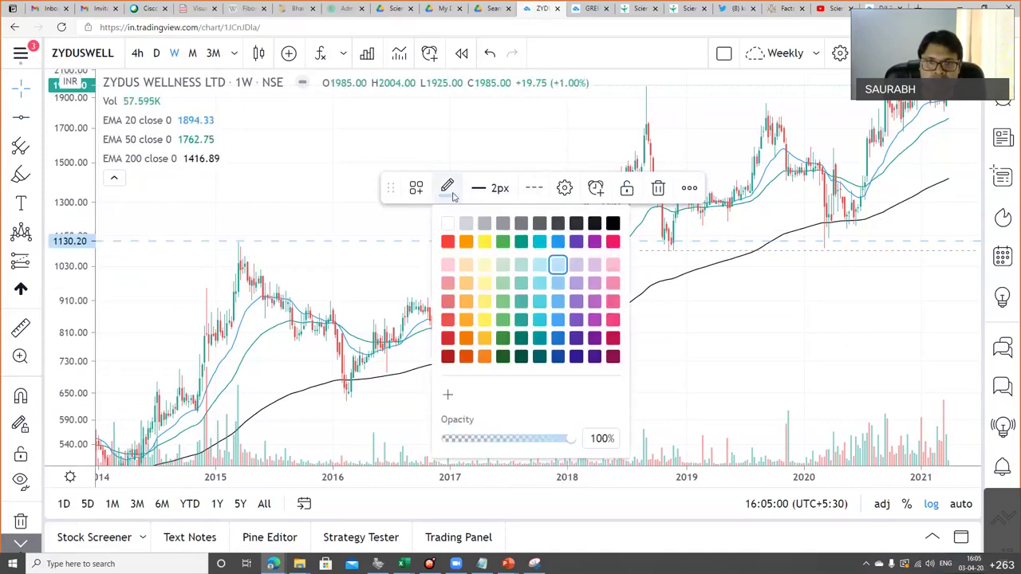
pyautogui.click(557, 241)
pyautogui.click(372, 283)
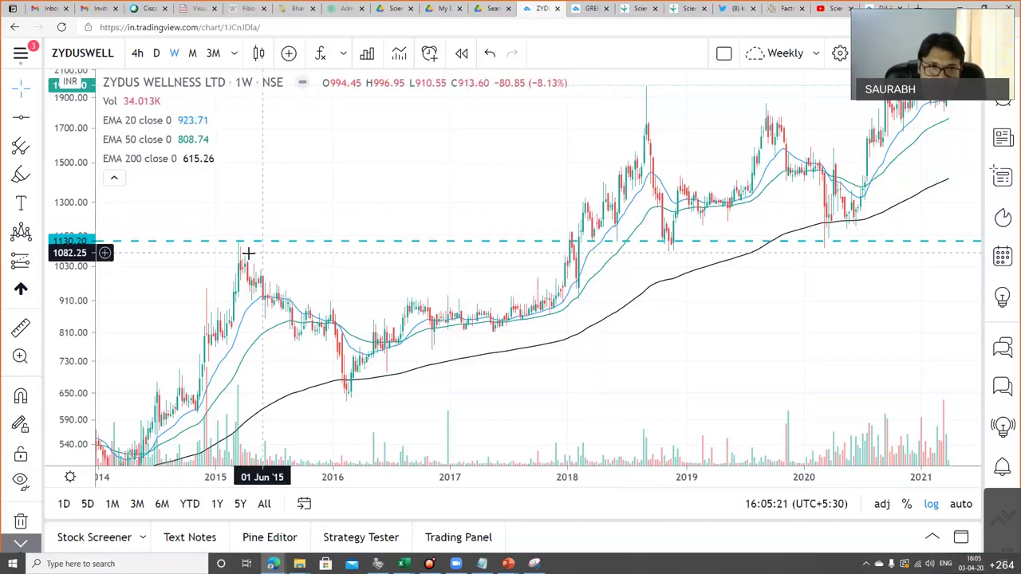
# Step: Examine how price behaves around the dashed horizontal line between 2015 and 2020
pyautogui.scroll(3, 591, 253)
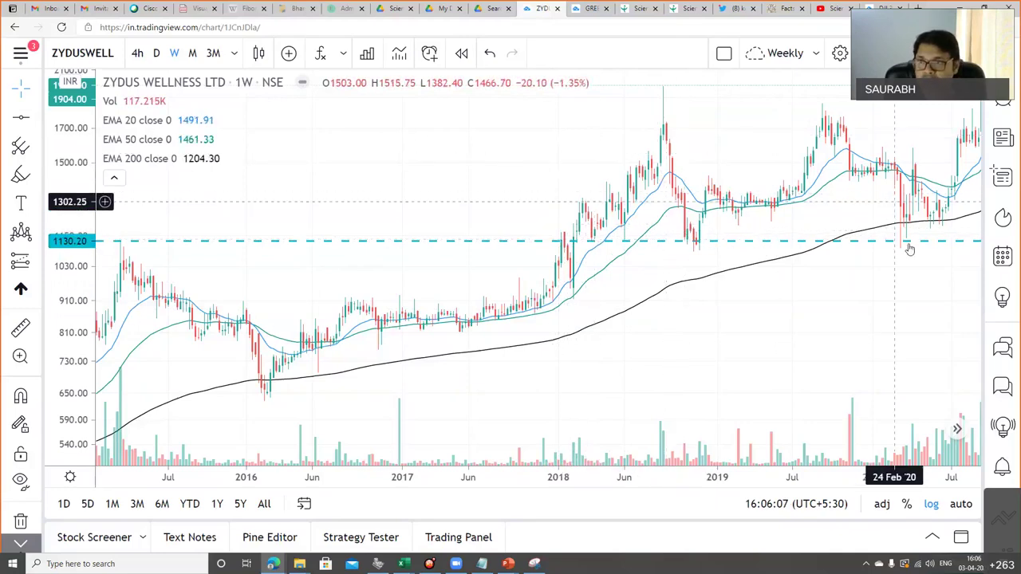
pyautogui.scroll(-5, 909, 250)
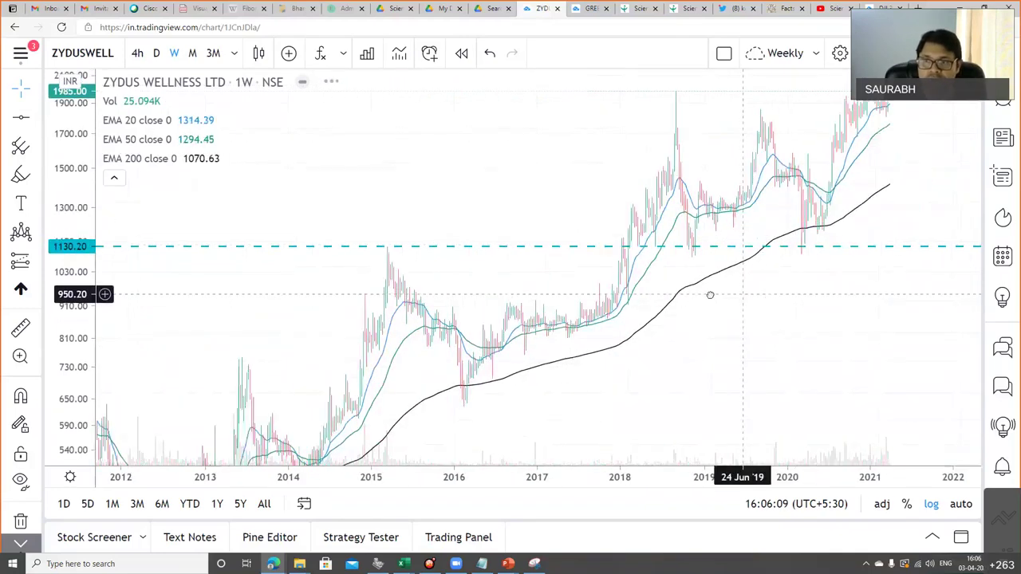
pyautogui.moveTo(710, 295); pyautogui.dragTo(630, 297)
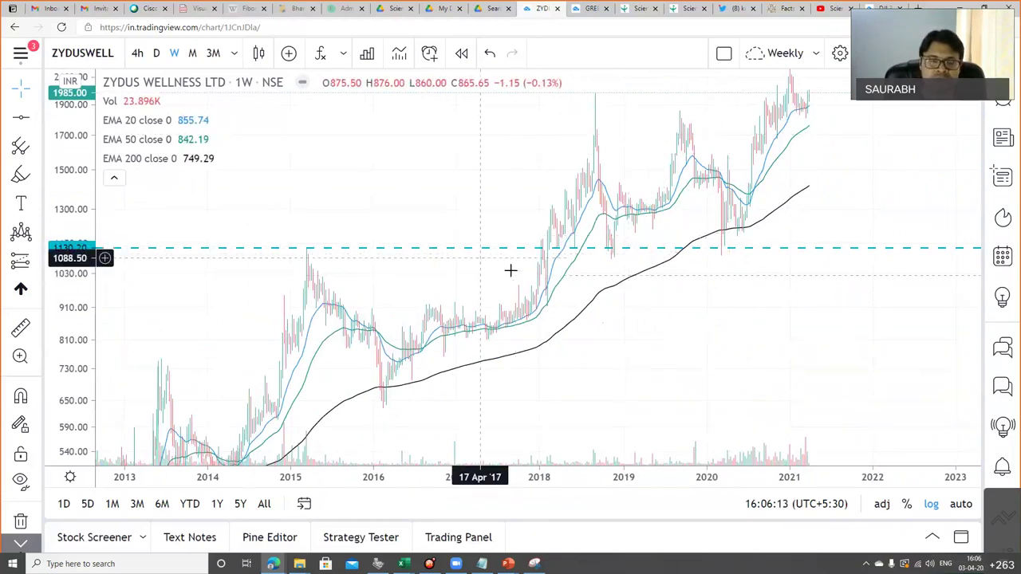
pyautogui.click(38, 119)
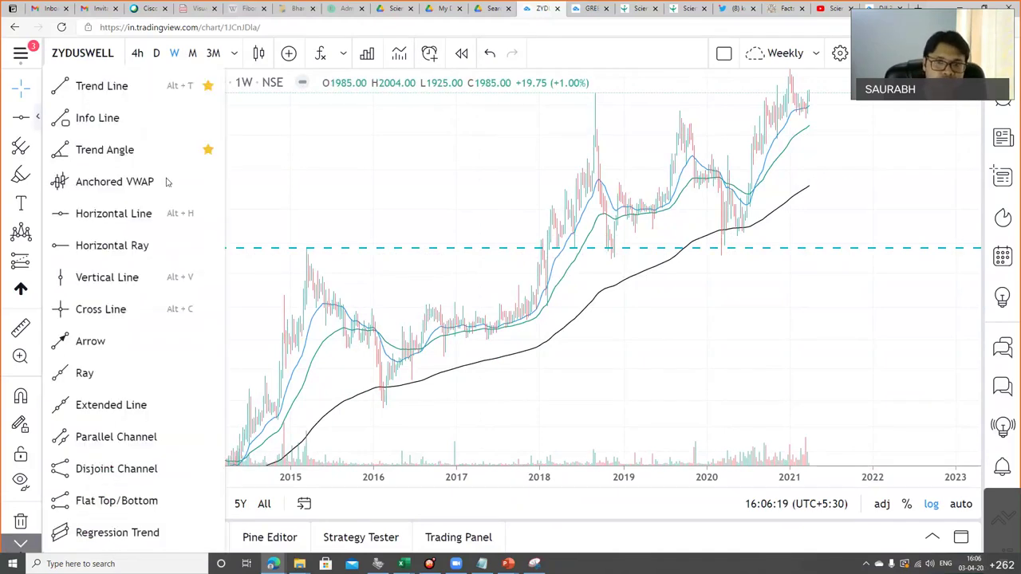
pyautogui.click(535, 331)
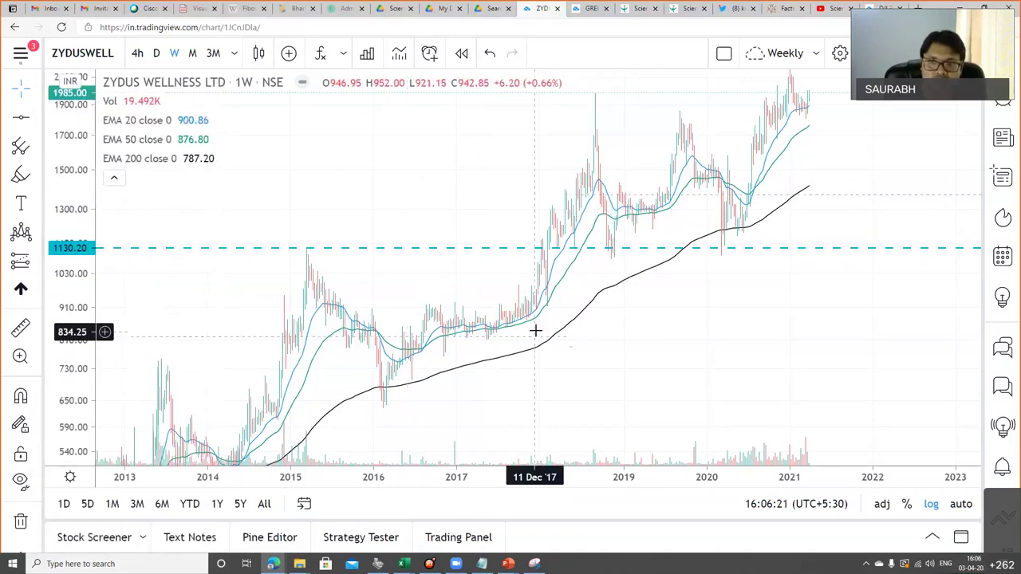
pyautogui.scroll(2, 535, 331)
# Step: Switch to the PowerPoint slide show and browse to the "Concept of Support" slide with the Ajanta Pharma chart
pyautogui.hotkey('alt', 'Tab')
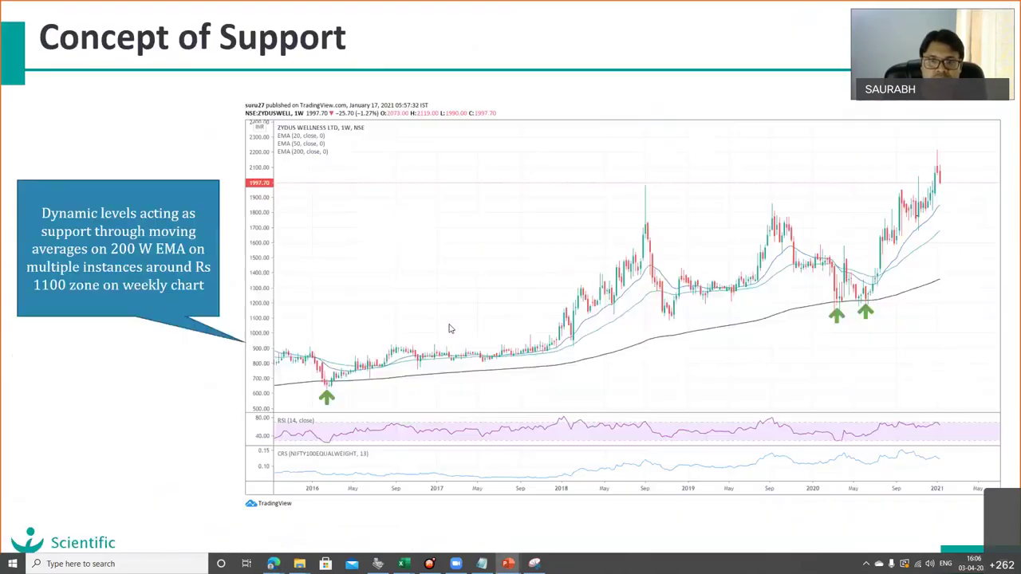
pyautogui.press('Left')
pyautogui.press('Left')
pyautogui.press('Left')
pyautogui.press('Left')
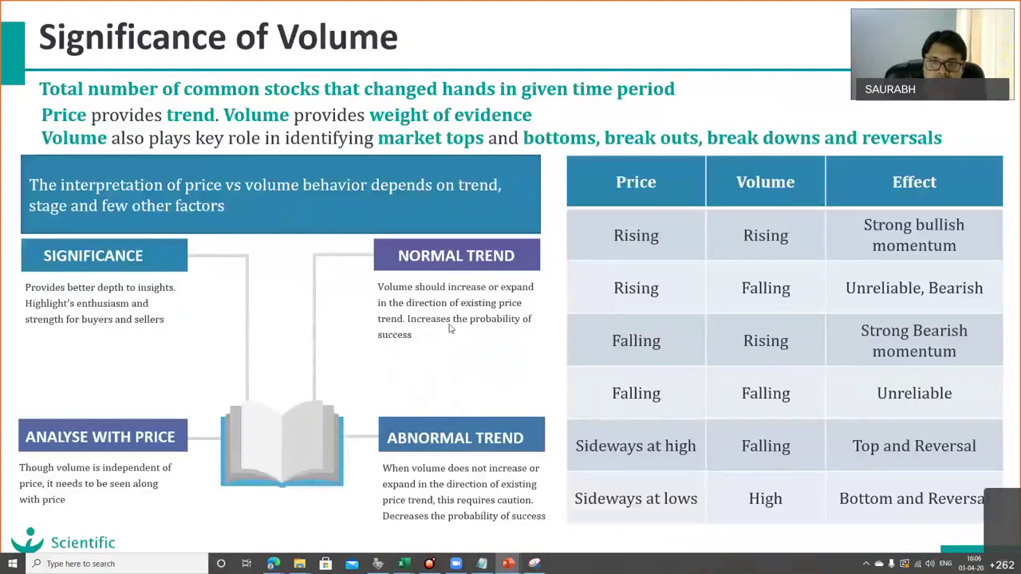
pyautogui.press('Left')
pyautogui.press('Left')
pyautogui.press('Left')
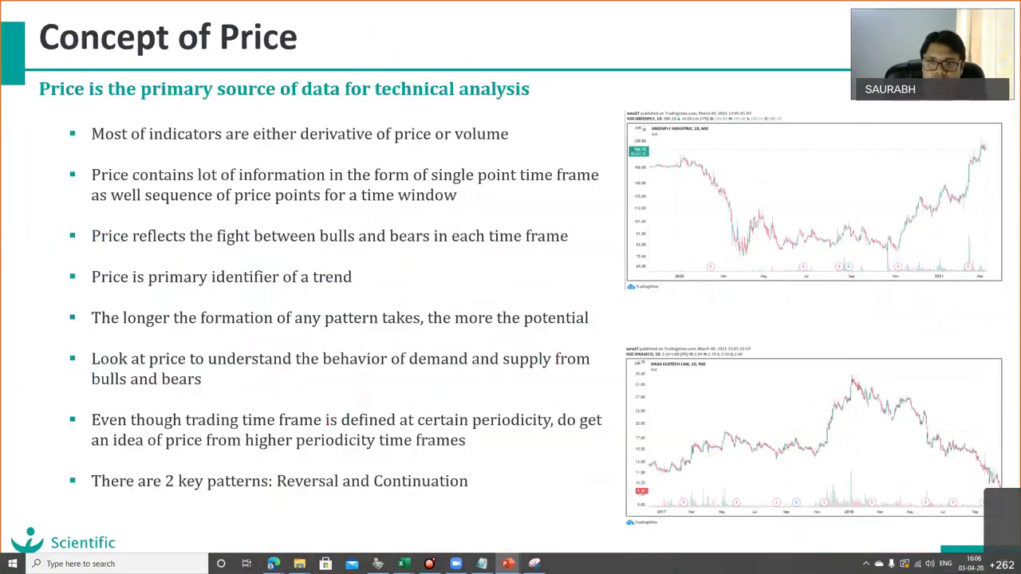
pyautogui.press('Left')
pyautogui.press('Left')
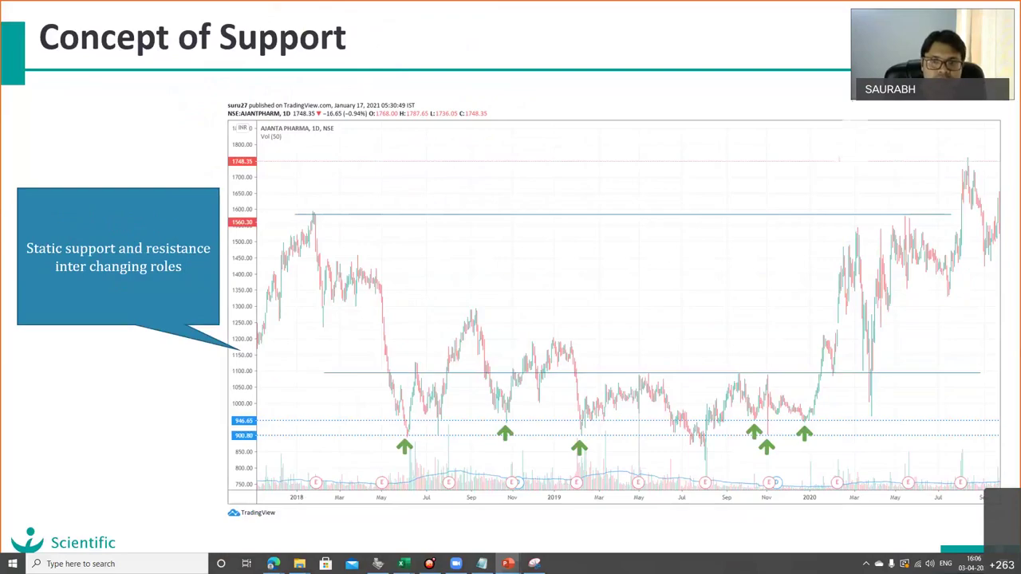
# Step: Go back in the slide show to the "Concept of Trend - Sideways" slide with the CESC chart
pyautogui.hotkey('alt', 'Tab')
pyautogui.hotkey('alt', 'Tab')
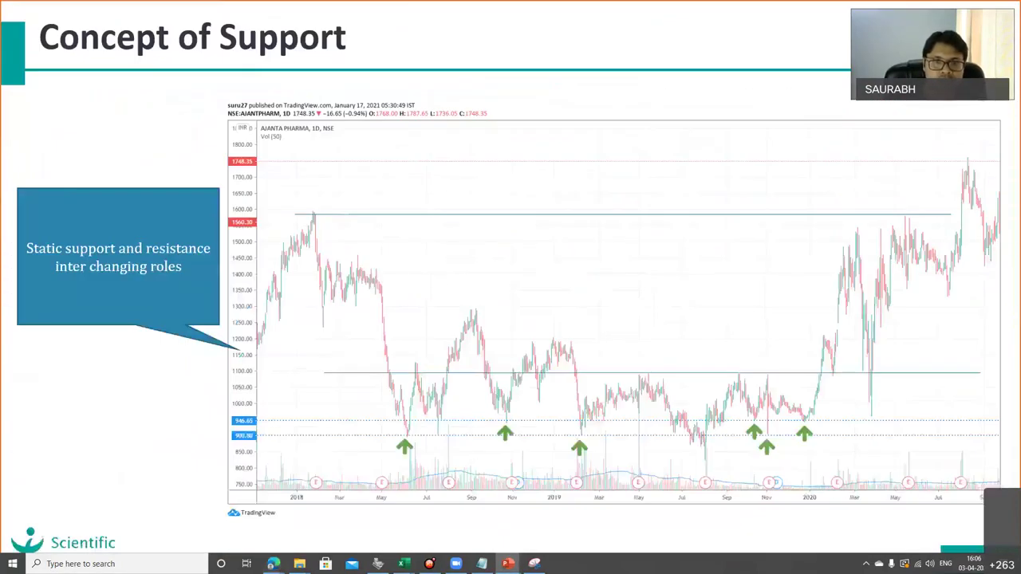
pyautogui.press('Left')
pyautogui.press('Left')
pyautogui.press('Left')
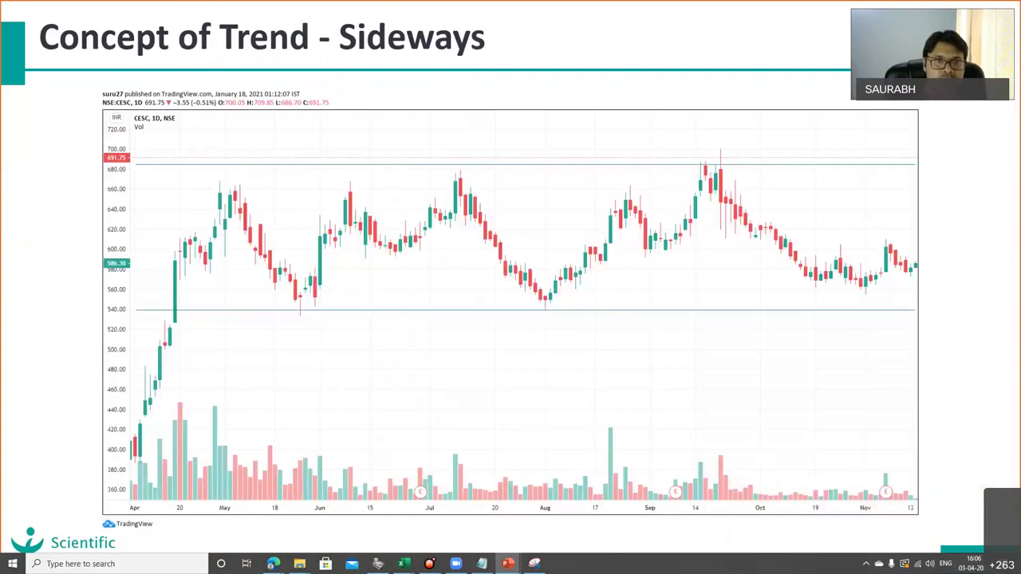
# Step: Go back to the "Concept of Trend - Downtrend" slide with the Mayur Uniquoters chart and switch to TradingView
pyautogui.press('Left')
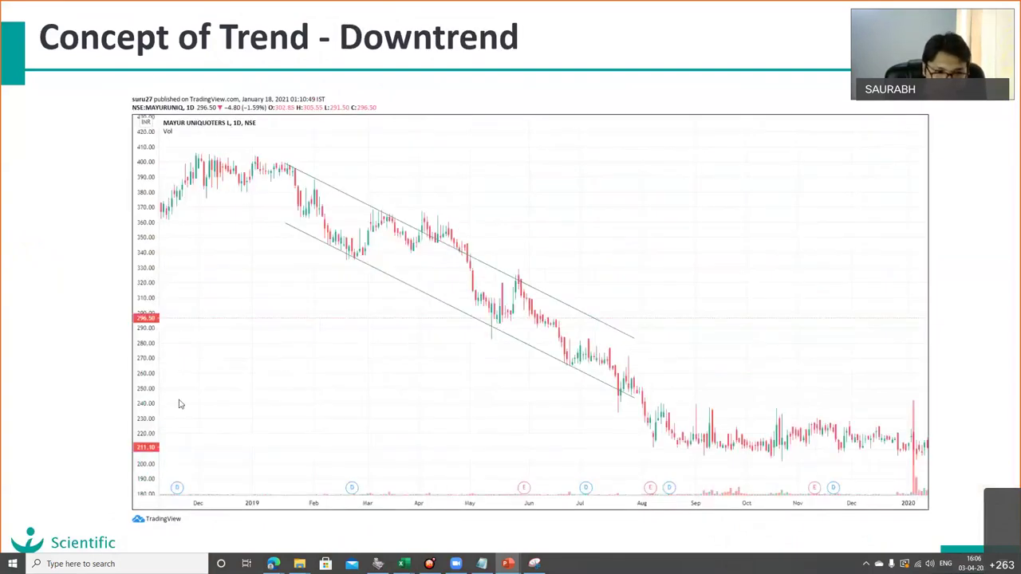
pyautogui.hotkey('alt', 'Tab')
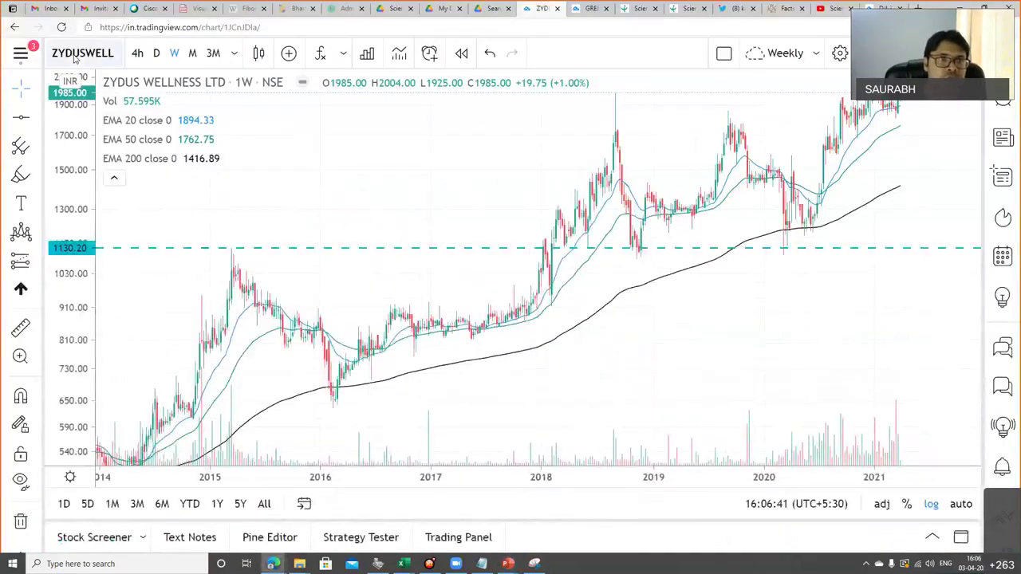
# Step: Load the NSE chart of MAYUR UNIQUOTERS and set its interval to daily
pyautogui.click(75, 56)
pyautogui.write('MAYUR')
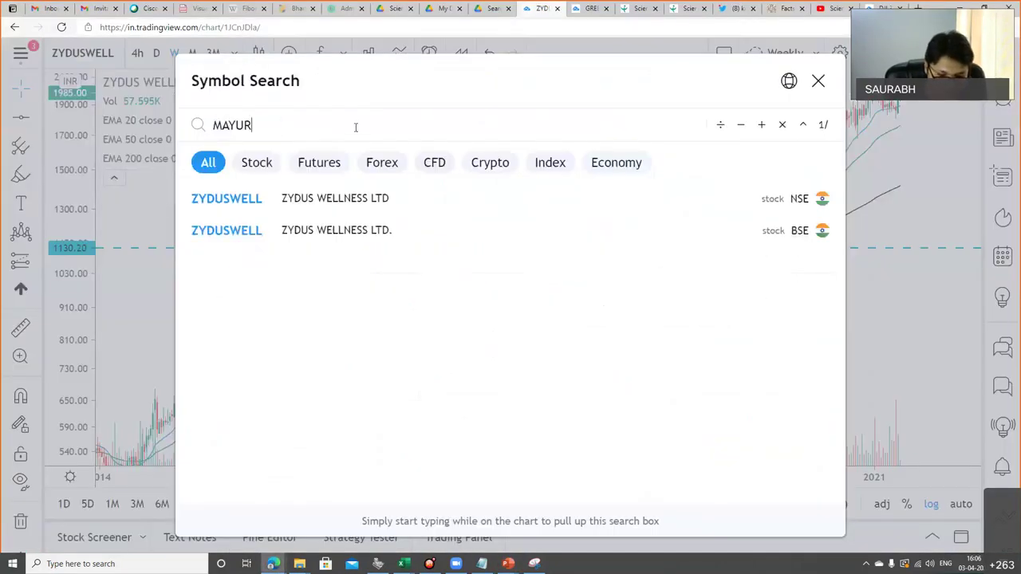
pyautogui.write(' UNI')
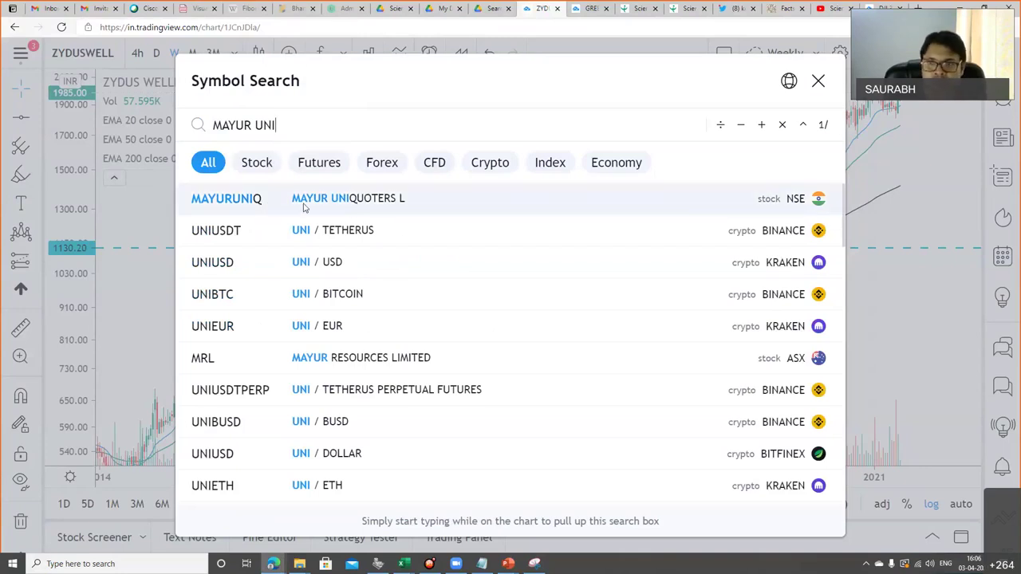
pyautogui.click(373, 209)
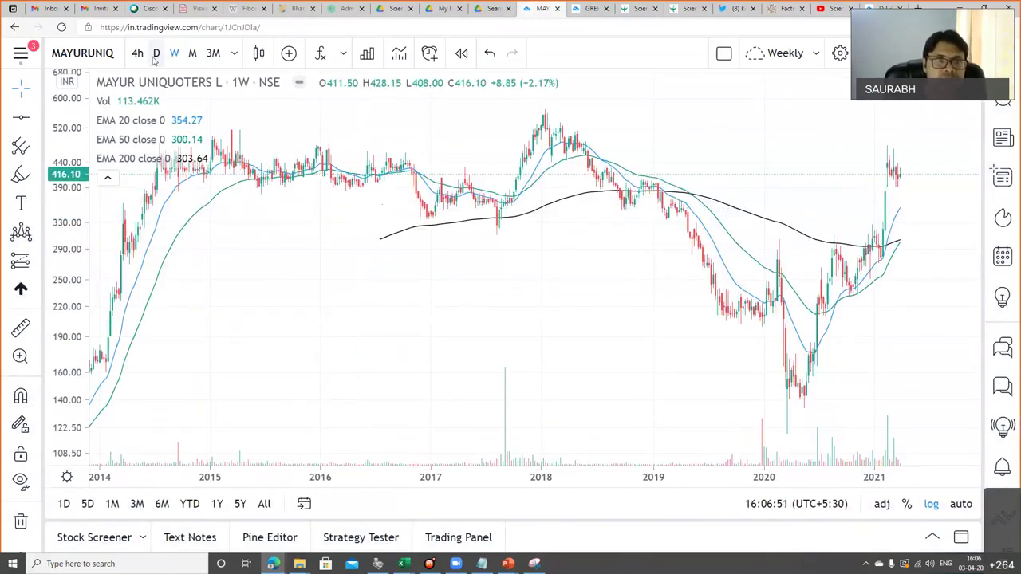
pyautogui.click(156, 55)
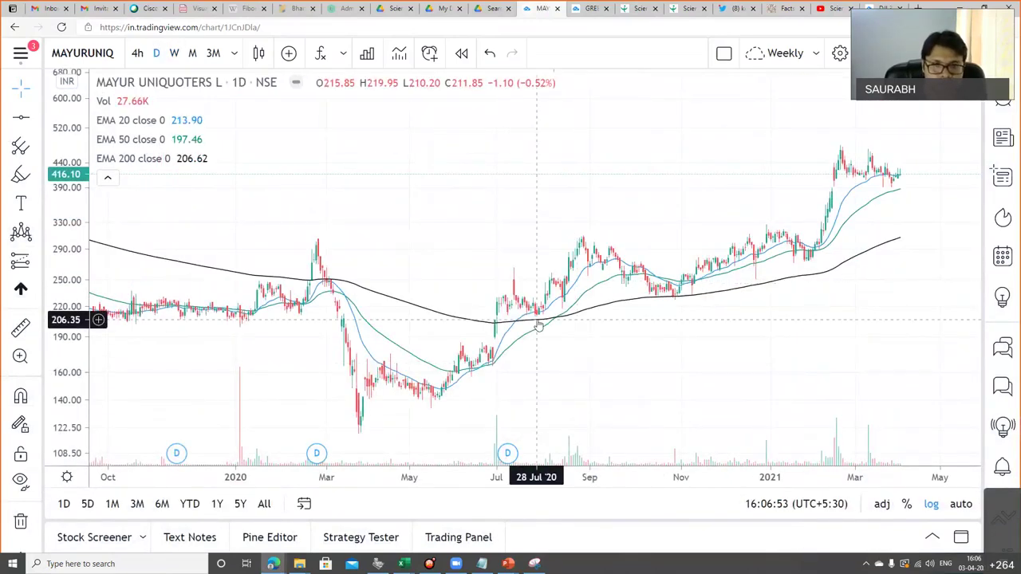
# Step: Examine the Mayur Uniquoters decline through 2019 and compare it with the channel on the Downtrend slide
pyautogui.scroll(-5, 538, 327)
pyautogui.moveTo(418, 362); pyautogui.dragTo(705, 355)
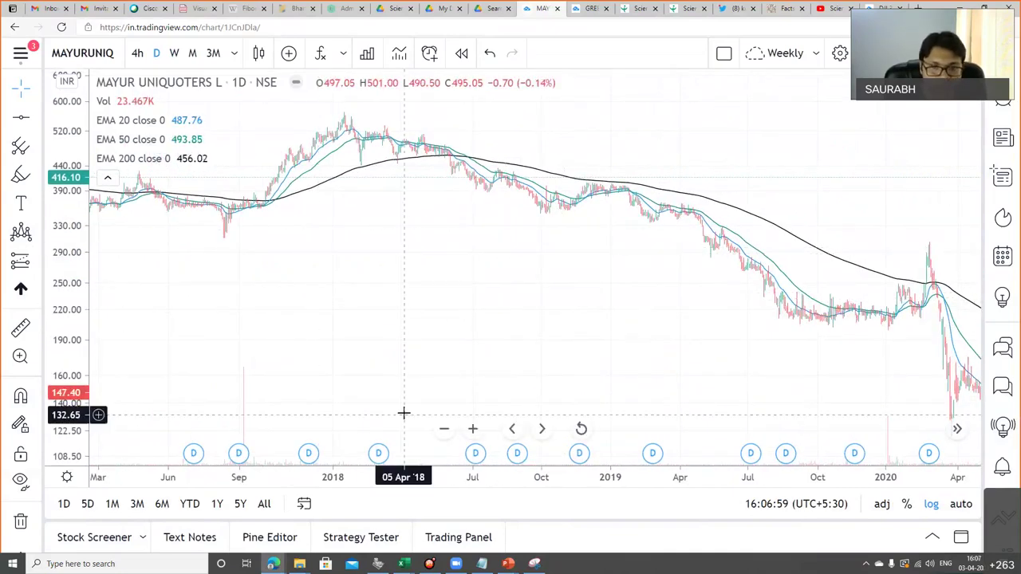
pyautogui.hotkey('alt', 'Tab')
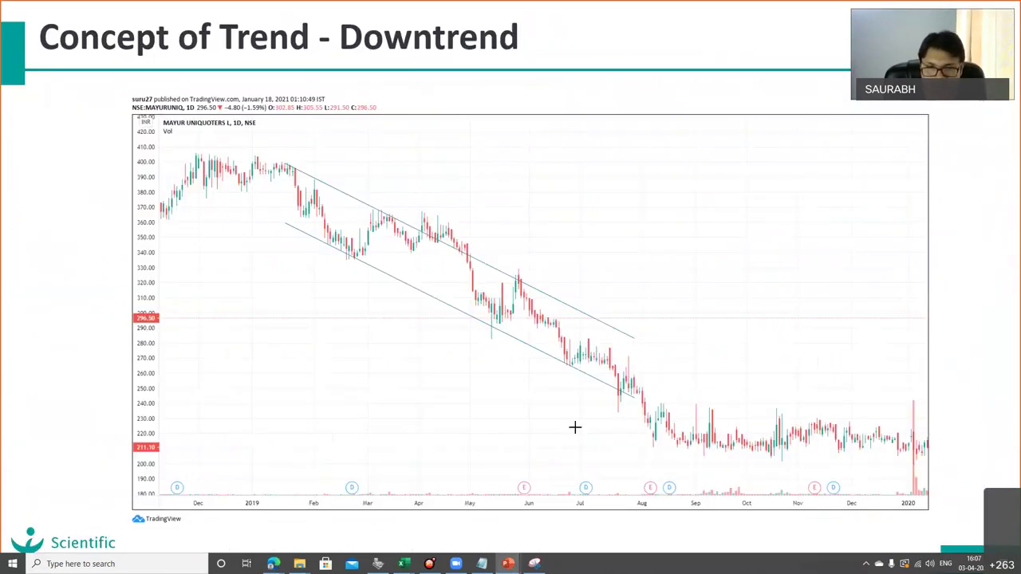
pyautogui.hotkey('alt', 'Tab')
pyautogui.hscroll(5, 697, 290)
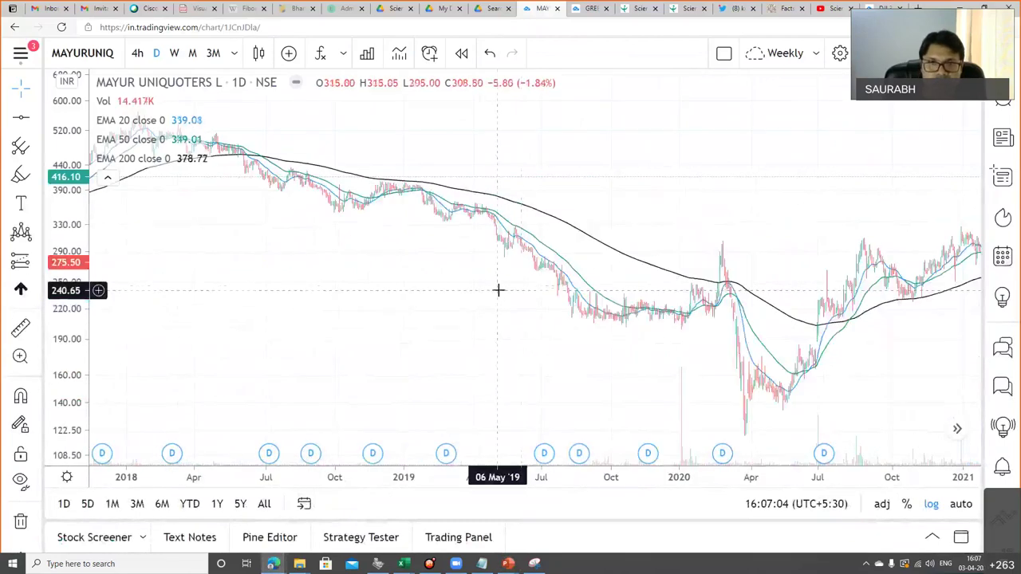
pyautogui.scroll(3, 488, 255)
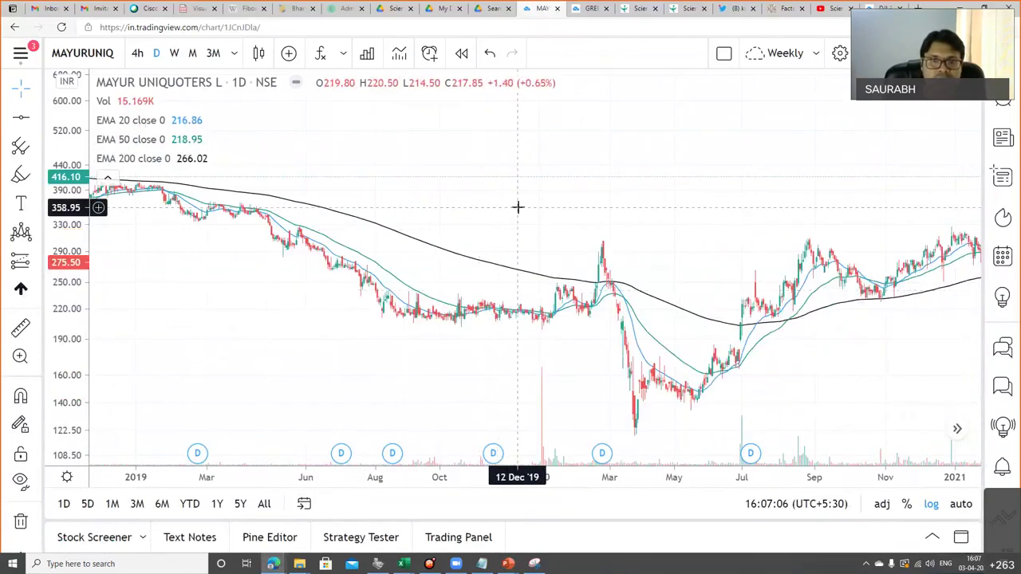
pyautogui.moveTo(493, 228); pyautogui.dragTo(661, 289)
pyautogui.scroll(3, 630, 255)
pyautogui.scroll(2, 588, 229)
pyautogui.moveTo(490, 225); pyautogui.dragTo(729, 216)
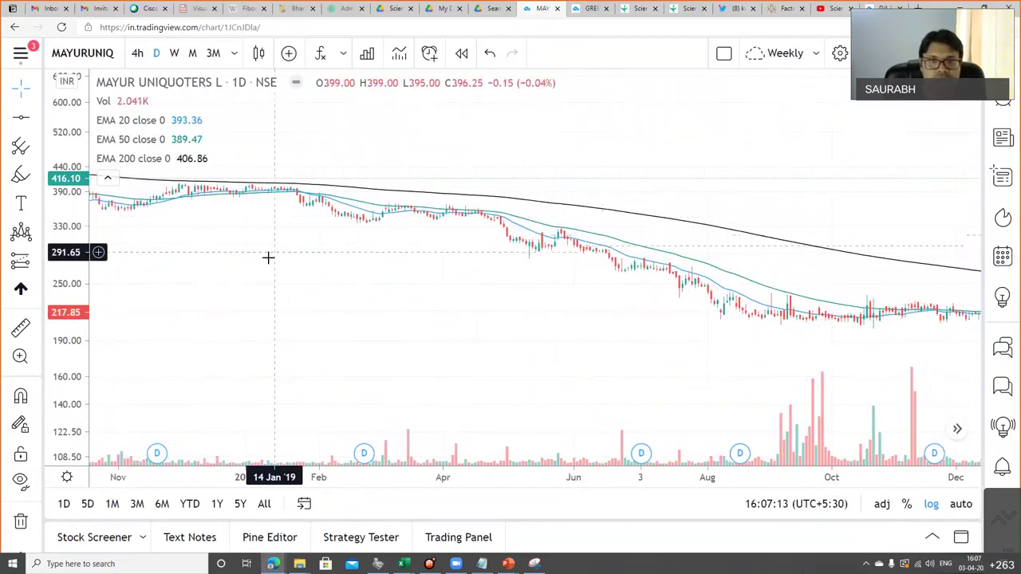
# Step: Draw a trend line under the 2019 lows, from about 334.95 on 28 Mar '19 to 212.80 on 14 Aug '19
pyautogui.click(36, 119)
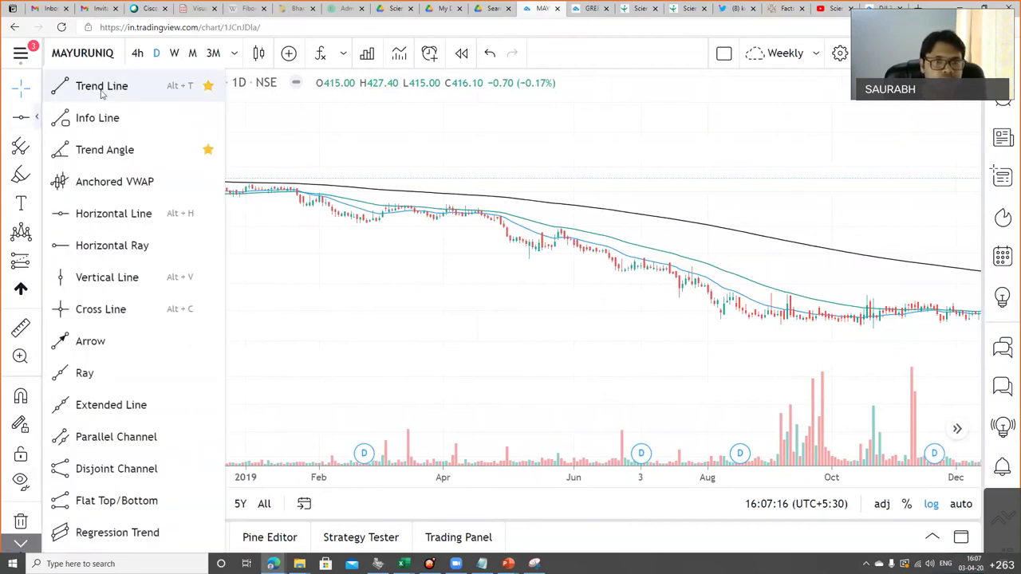
pyautogui.click(102, 87)
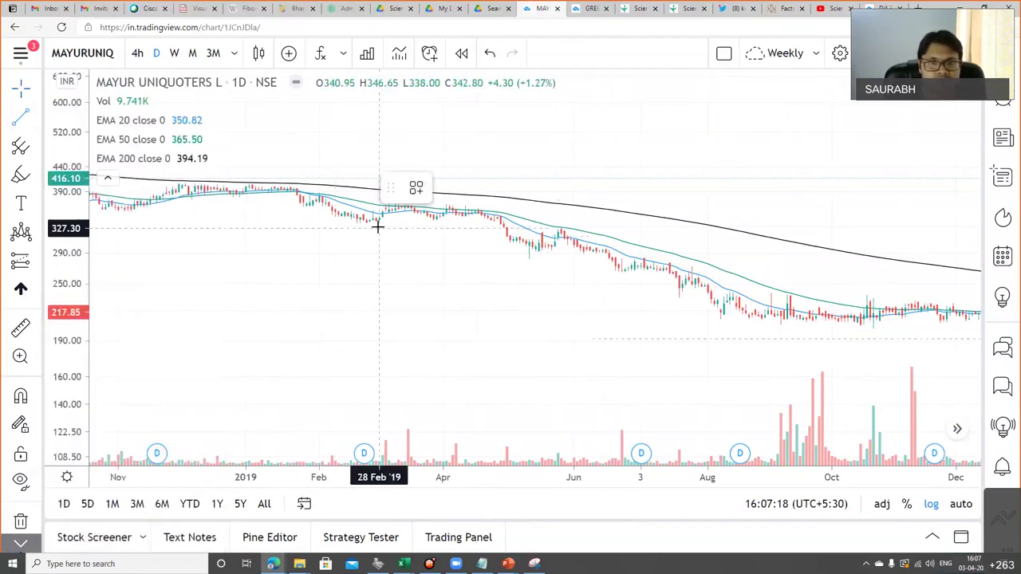
pyautogui.click(436, 222)
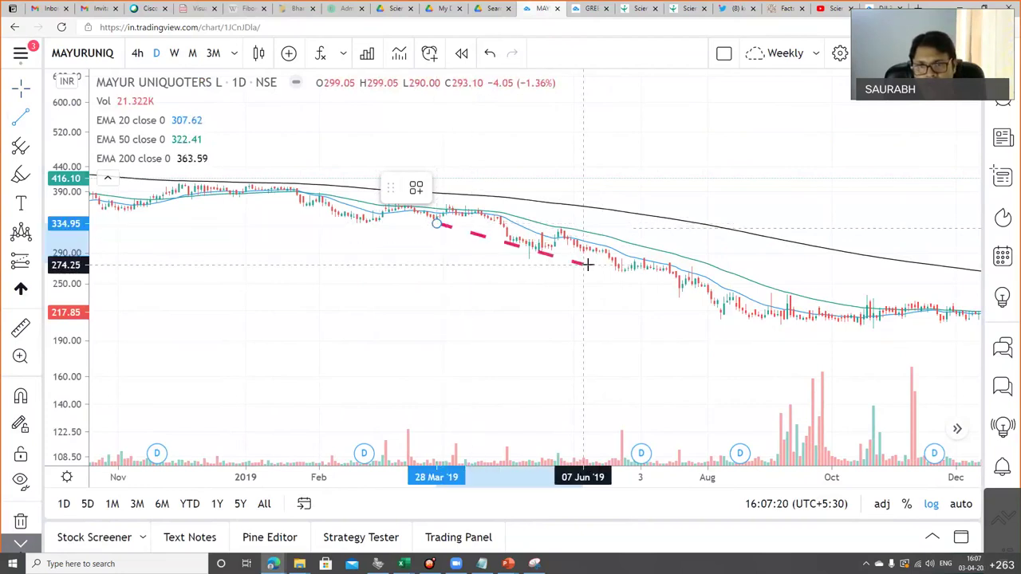
pyautogui.click(732, 317)
# Step: Style the trend line as solid, 1px thick and dark grey
pyautogui.click(527, 191)
pyautogui.click(523, 220)
pyautogui.click(499, 187)
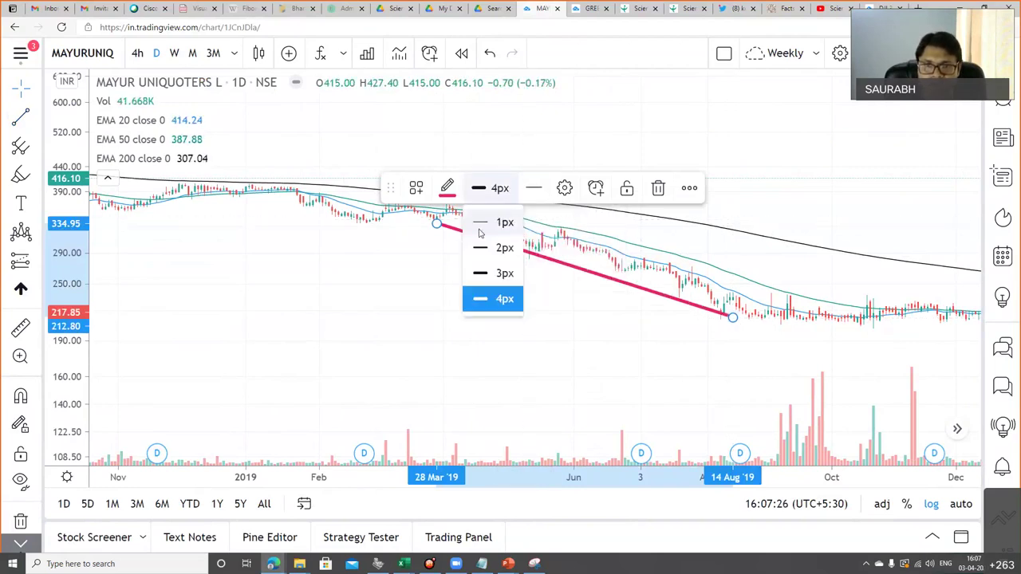
pyautogui.click(481, 246)
pyautogui.click(500, 188)
pyautogui.click(488, 244)
pyautogui.click(449, 190)
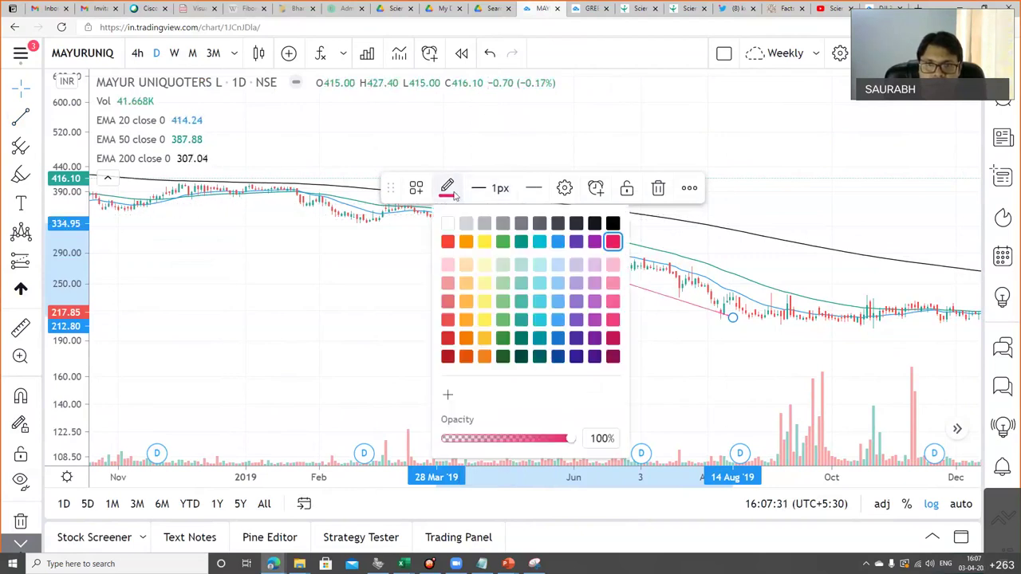
pyautogui.click(576, 224)
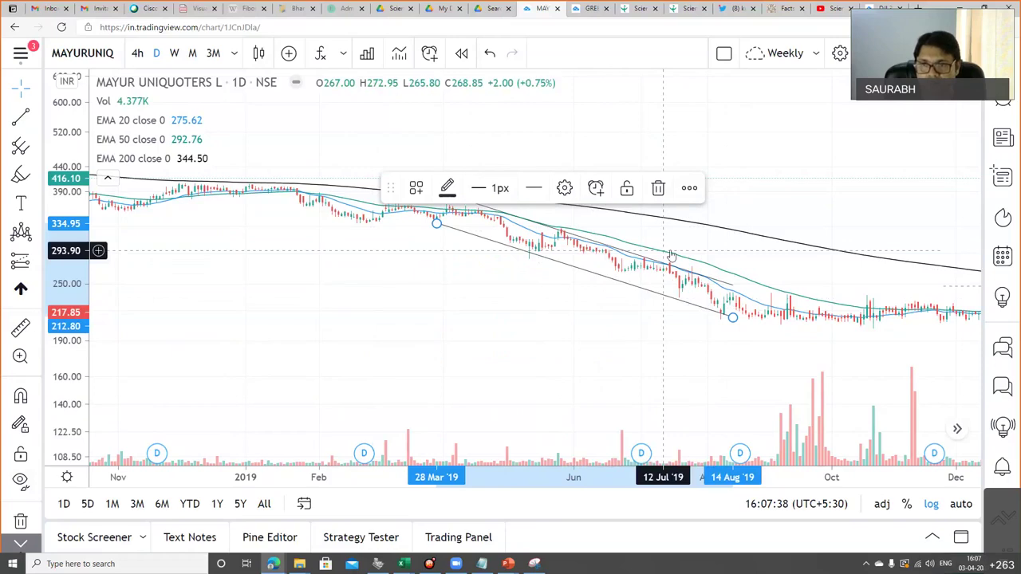
# Step: Try a second trend line above the price, from about 374.45 on 09 Apr '19 to 236.75 on 28 Aug '19, and delete it
pyautogui.click(439, 172)
pyautogui.click(723, 253)
pyautogui.moveTo(723, 253); pyautogui.dragTo(746, 290)
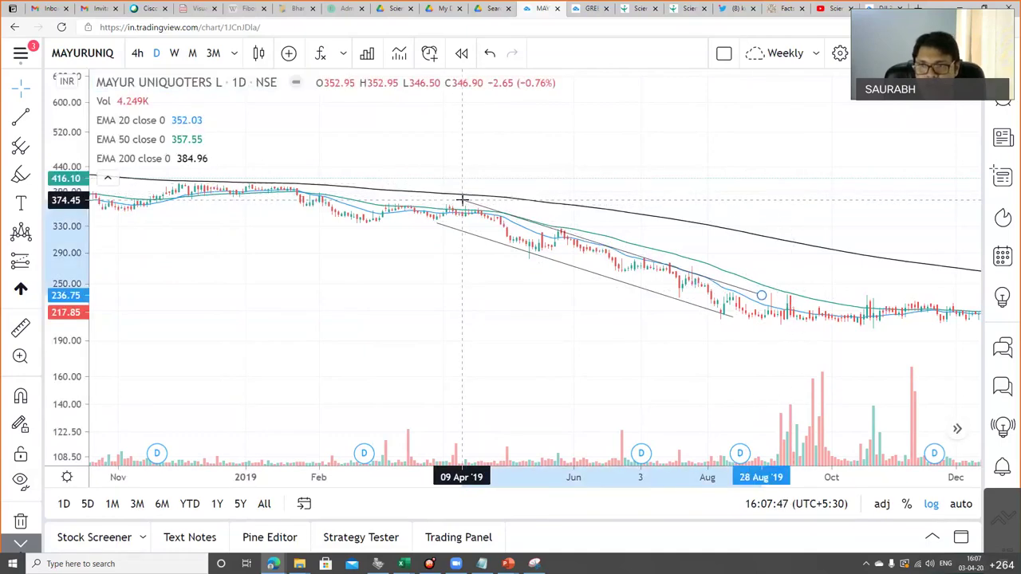
pyautogui.click(462, 198)
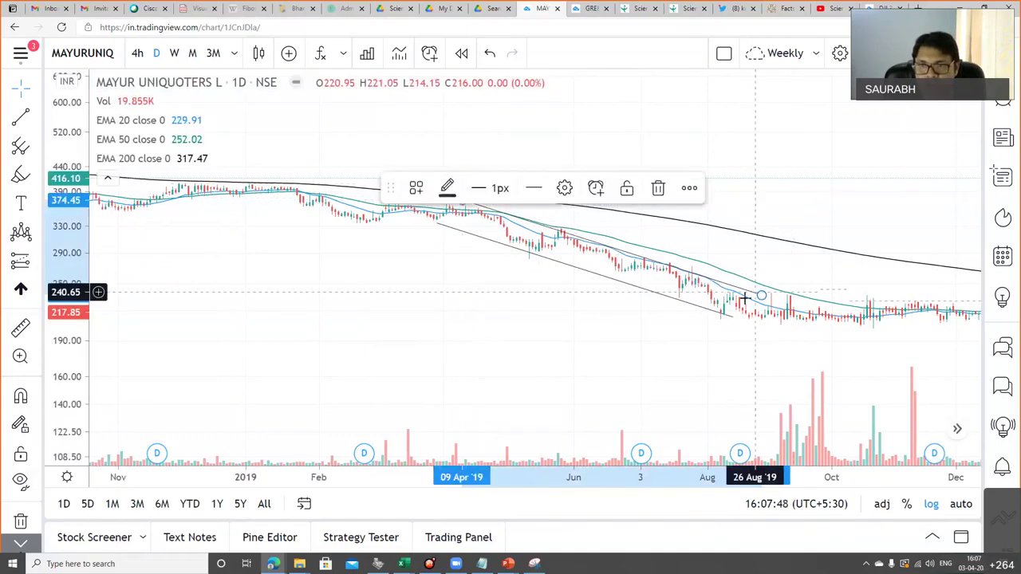
pyautogui.click(658, 188)
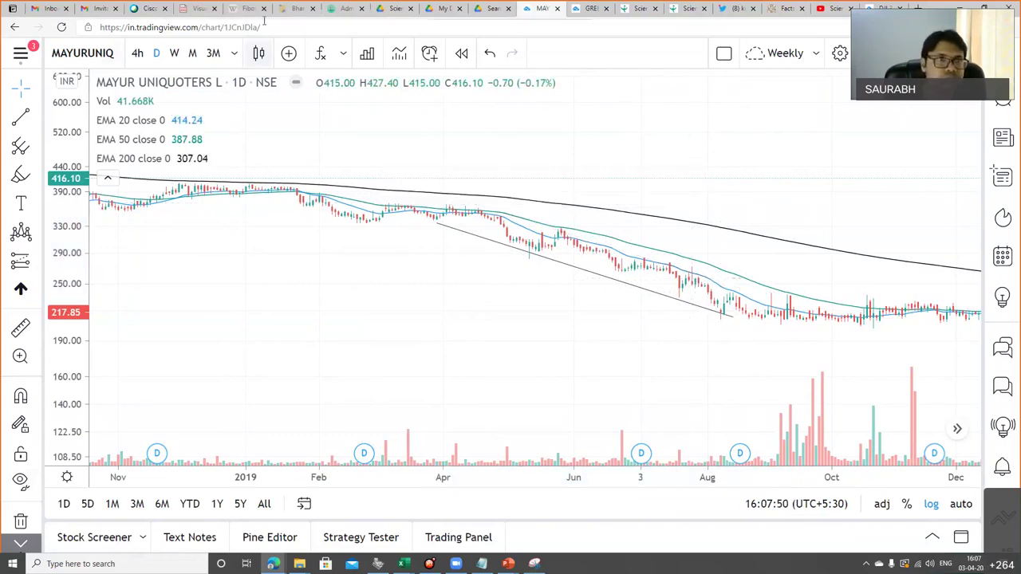
# Step: Load the NSE chart of SHOPPERS STOP
pyautogui.click(77, 53)
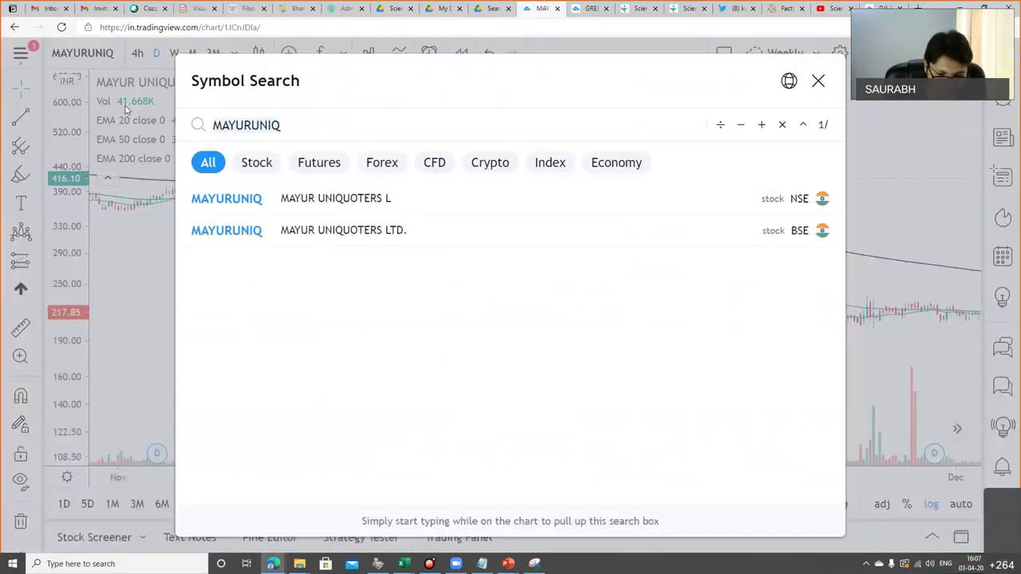
pyautogui.write('SHOPPER')
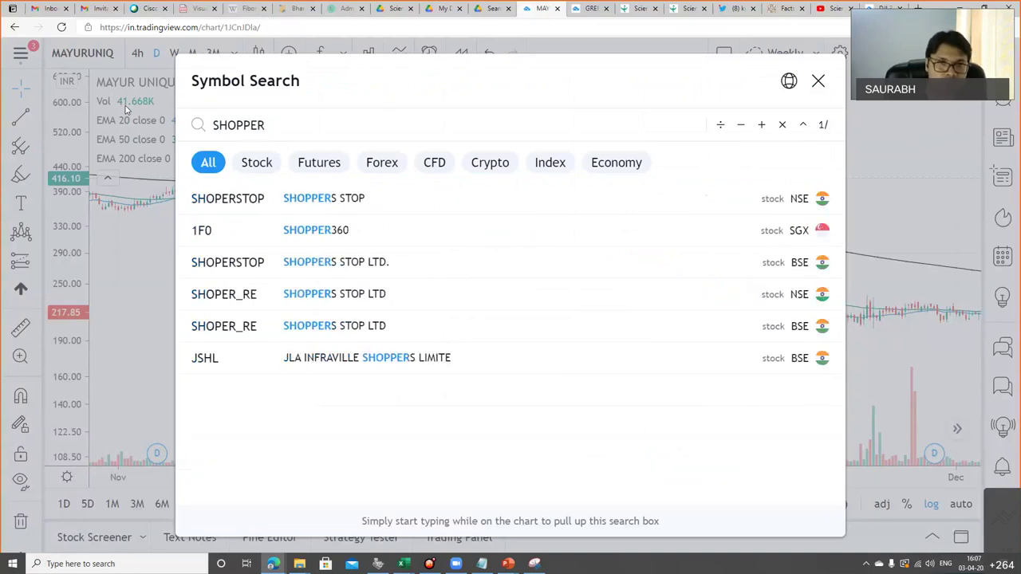
pyautogui.click(255, 200)
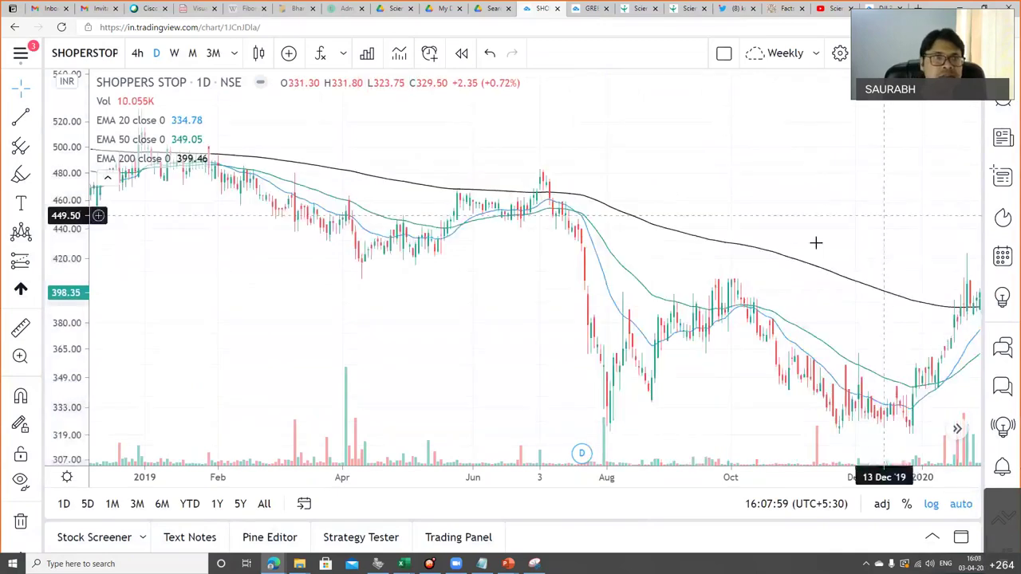
# Step: Draw a parallel channel rising to about 207.00 on 03 Mar '21 and extend its start back to about 137.00 on 28 Jul '20
pyautogui.moveTo(661, 280); pyautogui.dragTo(351, 298)
pyautogui.moveTo(869, 303); pyautogui.dragTo(327, 279)
pyautogui.scroll(2, 273, 299)
pyautogui.scroll(1, 326, 279)
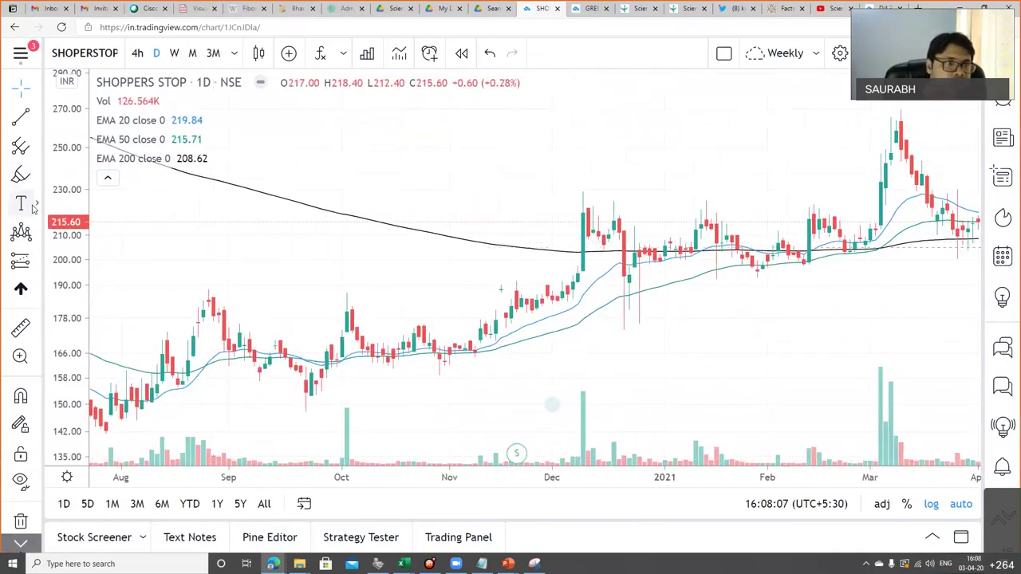
pyautogui.click(36, 117)
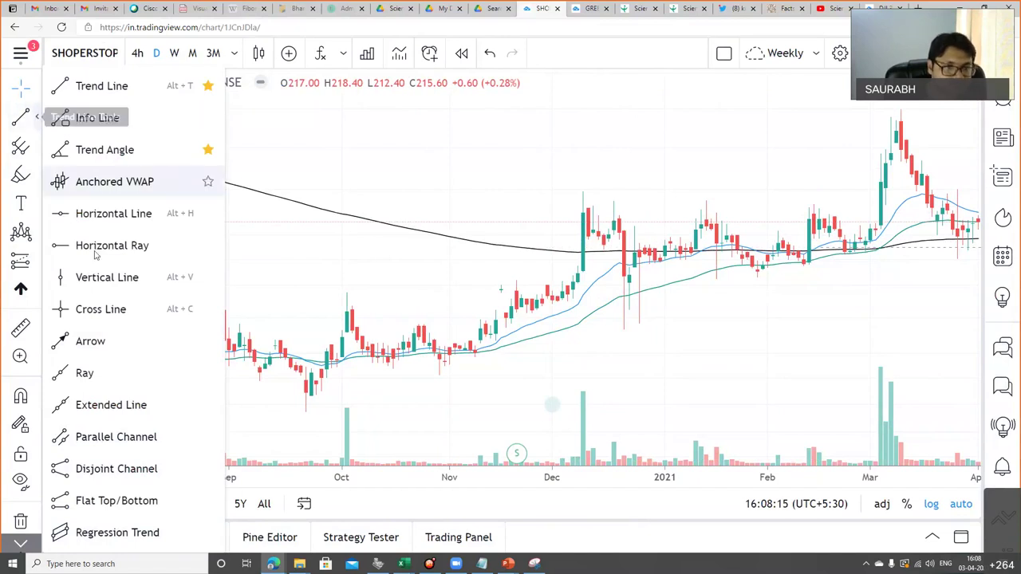
pyautogui.click(88, 437)
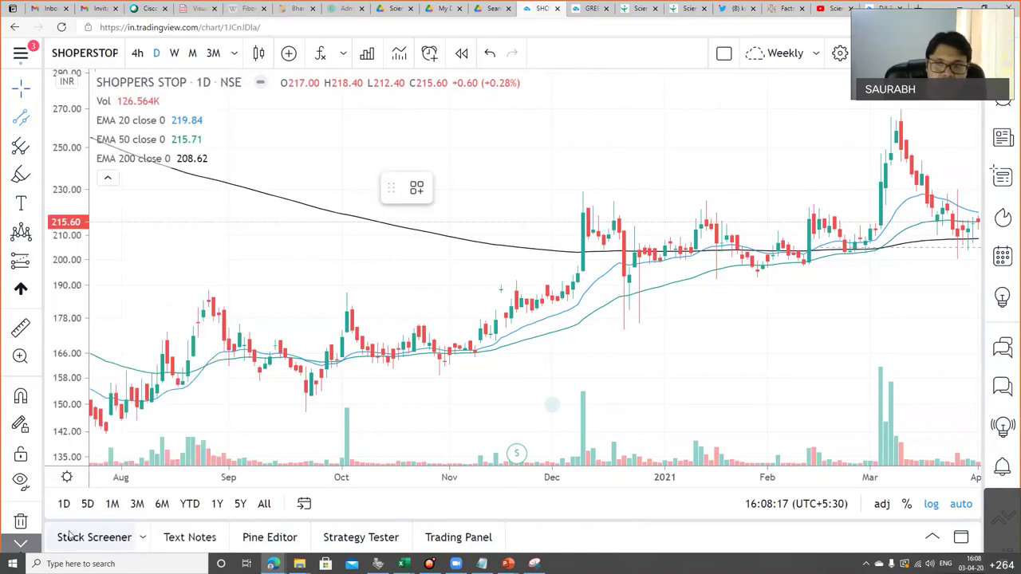
pyautogui.click(315, 396)
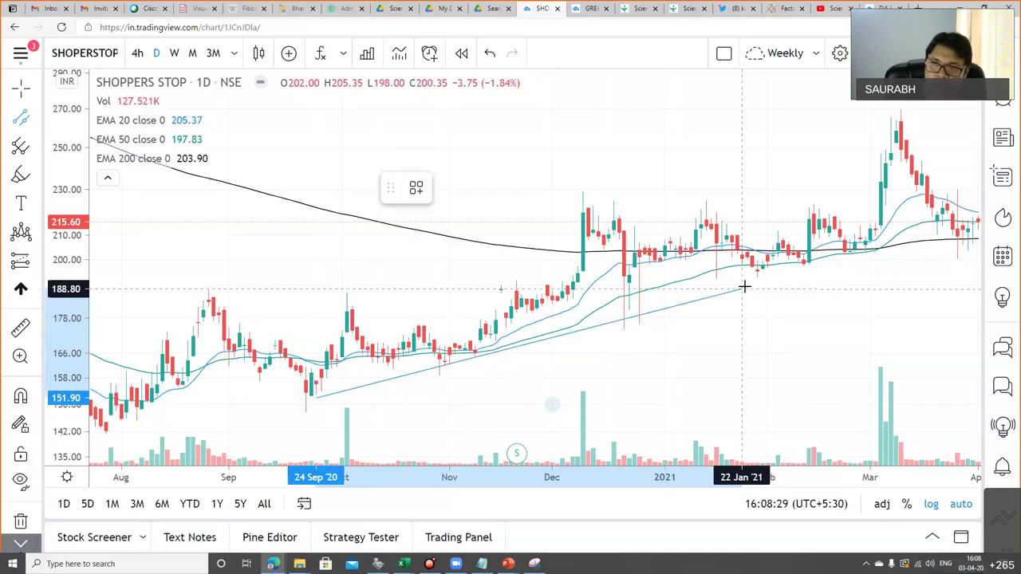
pyautogui.click(881, 241)
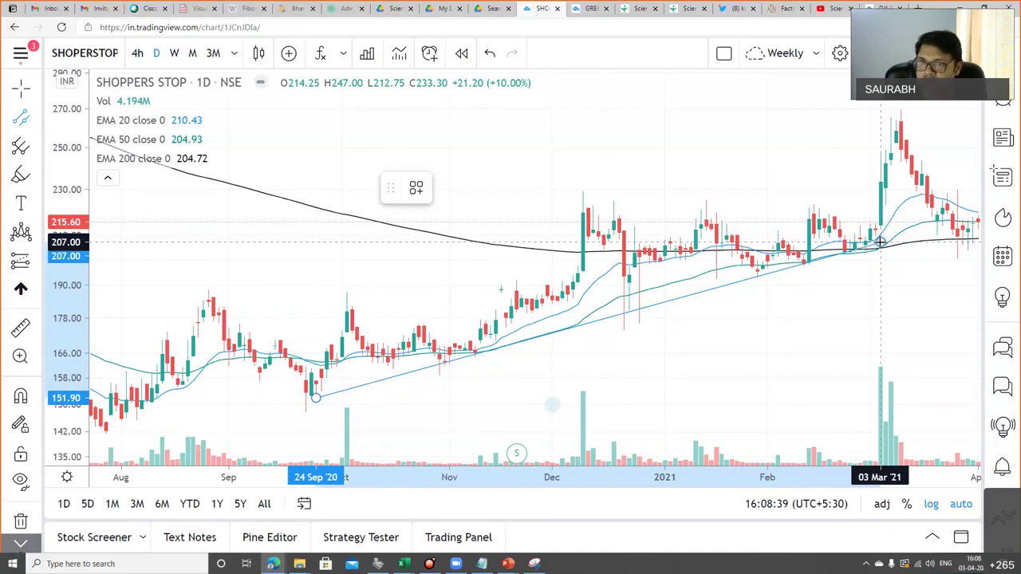
pyautogui.click(881, 240)
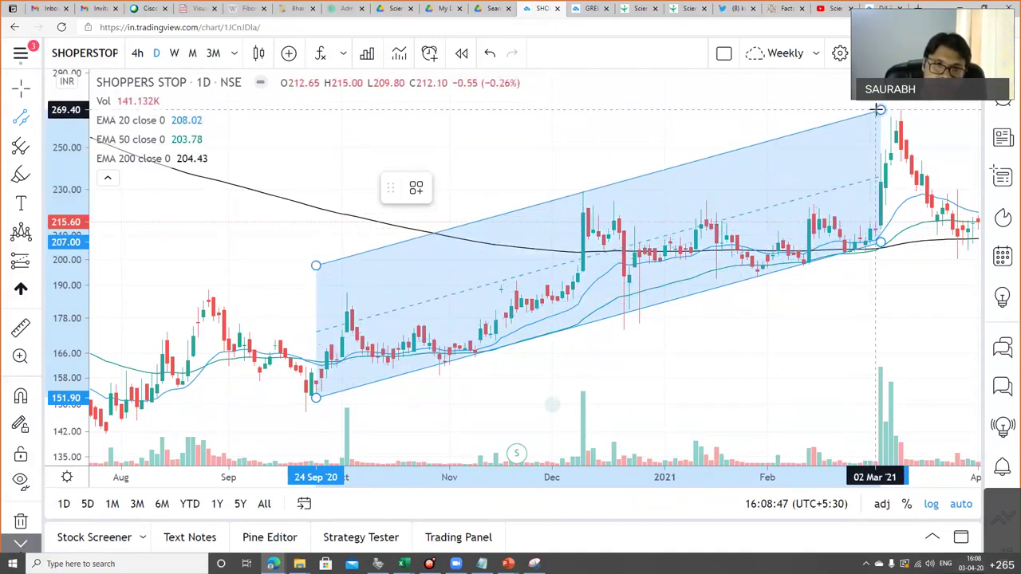
pyautogui.click(878, 114)
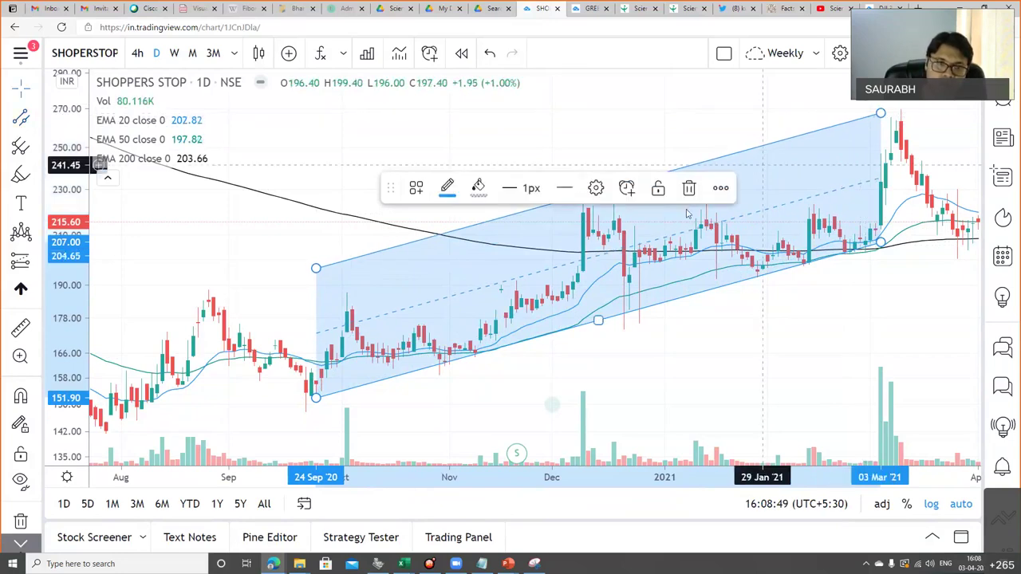
pyautogui.moveTo(315, 398); pyautogui.dragTo(100, 450)
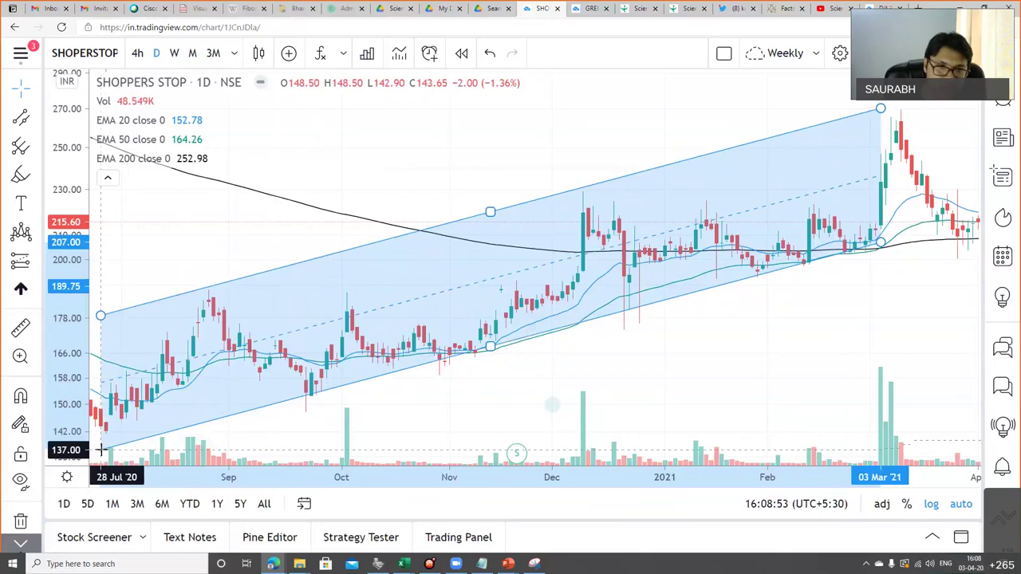
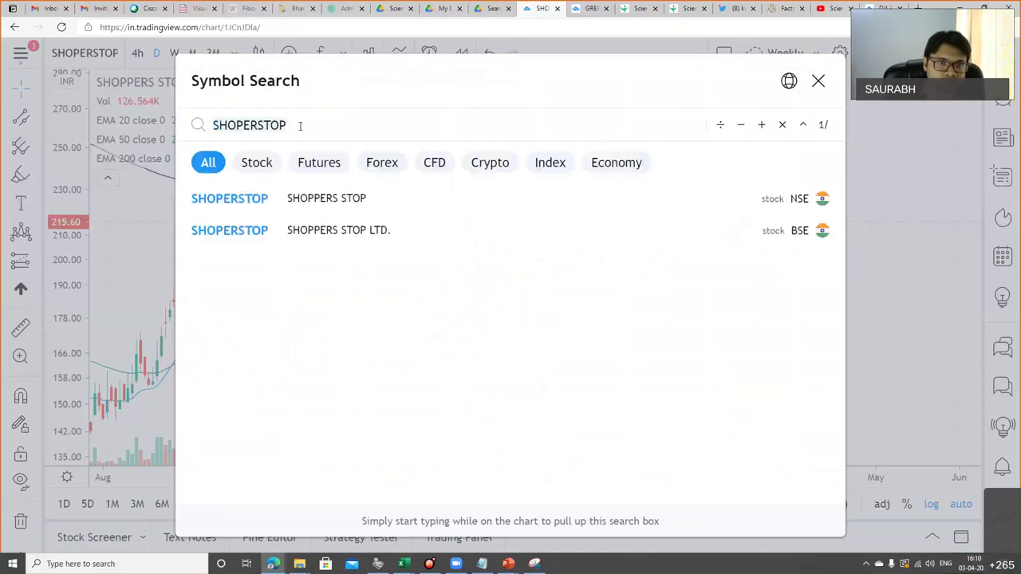
# Step: Load the NSE chart of GREENPLY INDUSTRIE
pyautogui.hotkey('ctrl', 'a')
pyautogui.write('GREE')
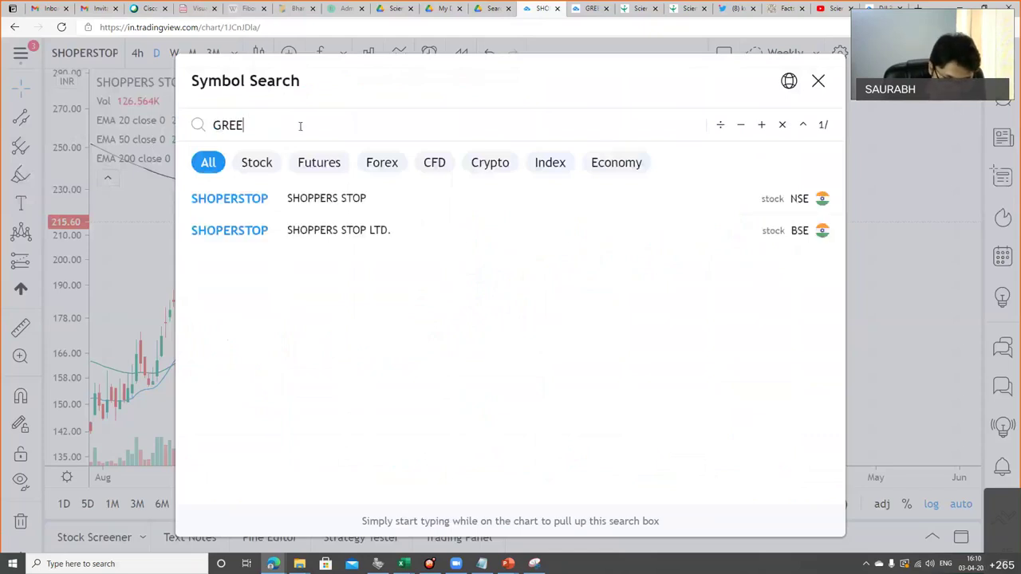
pyautogui.write('NPL')
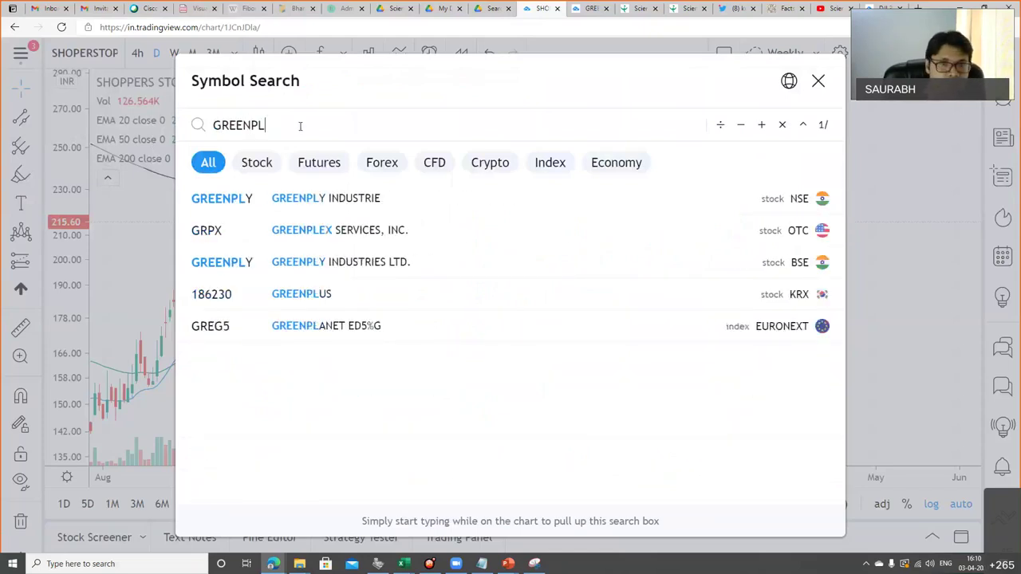
pyautogui.click(333, 199)
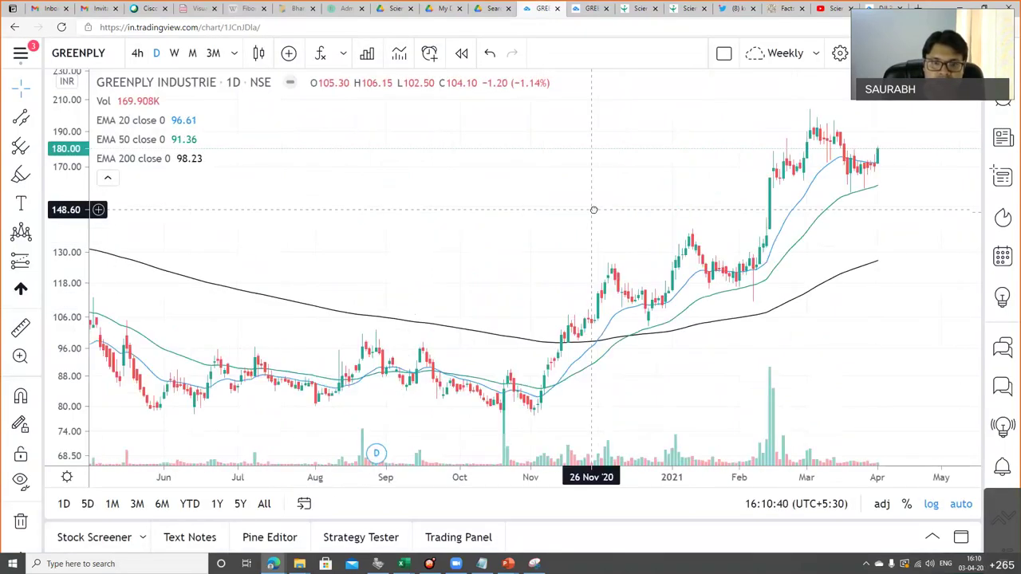
# Step: Look through the chart's drawing tool groups: prediction and measurement, patterns, text annotations and trend lines
pyautogui.scroll(-3, 522, 226)
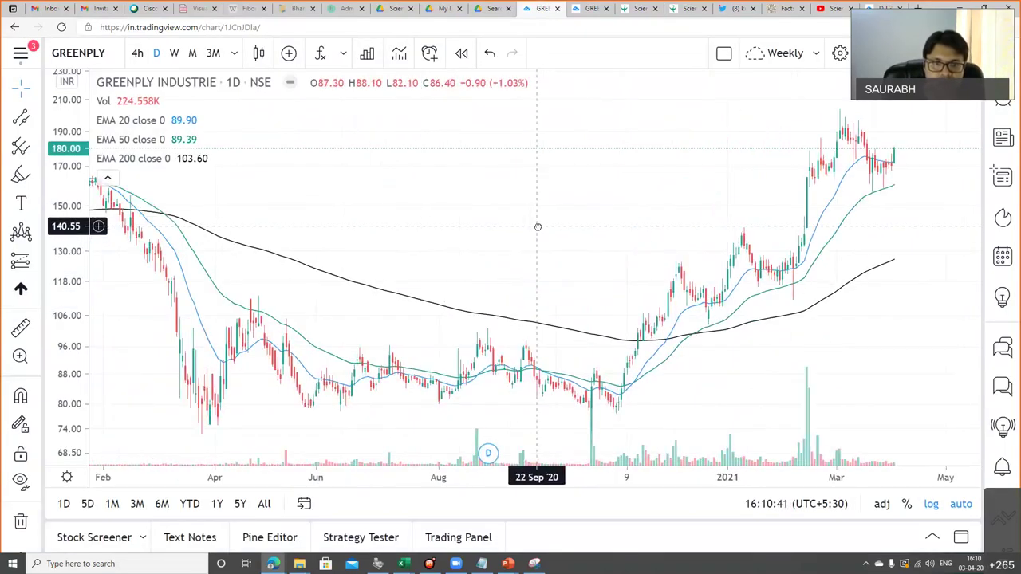
pyautogui.scroll(2, 296, 155)
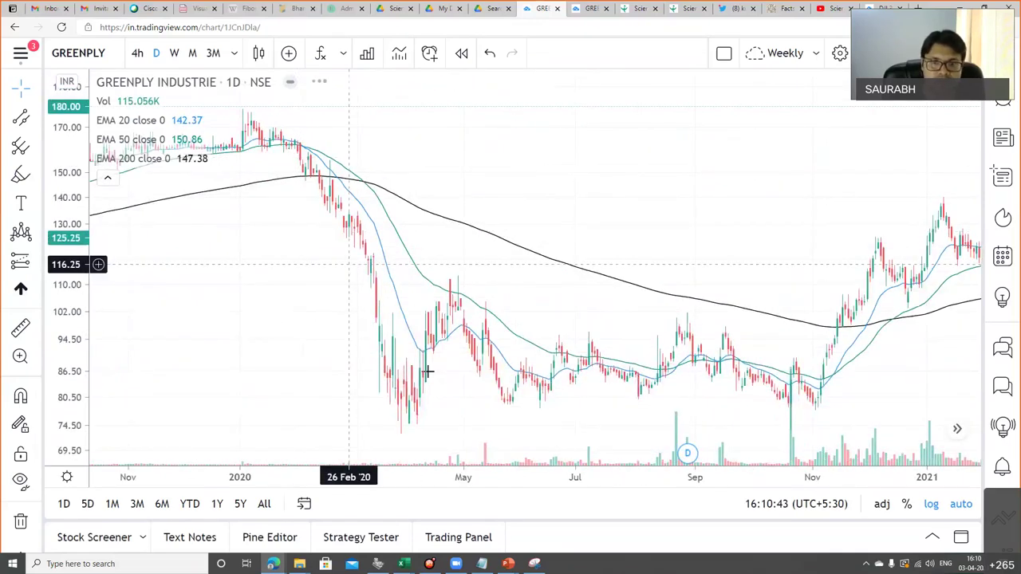
pyautogui.moveTo(700, 258); pyautogui.dragTo(405, 305)
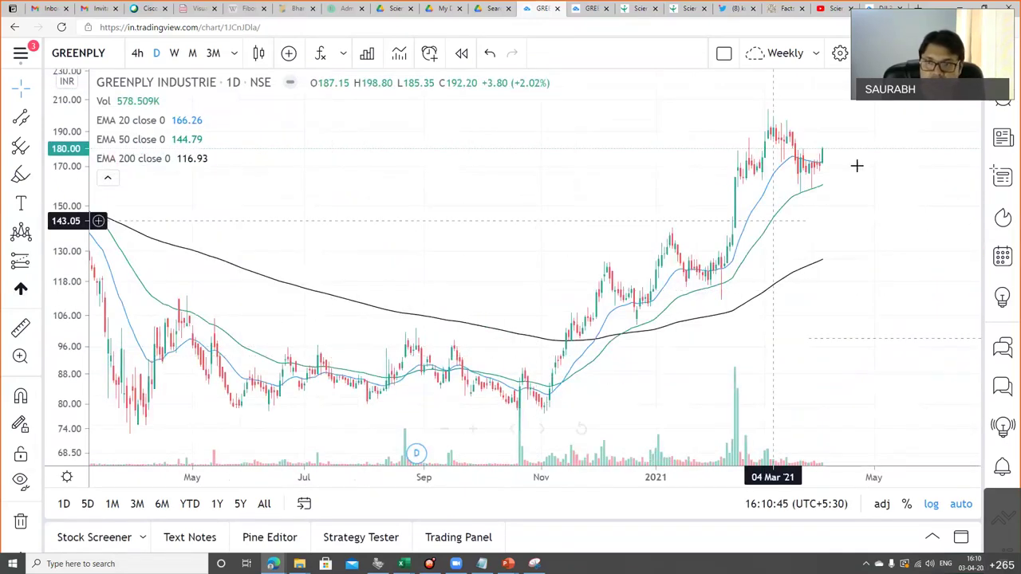
pyautogui.moveTo(571, 222); pyautogui.dragTo(633, 222)
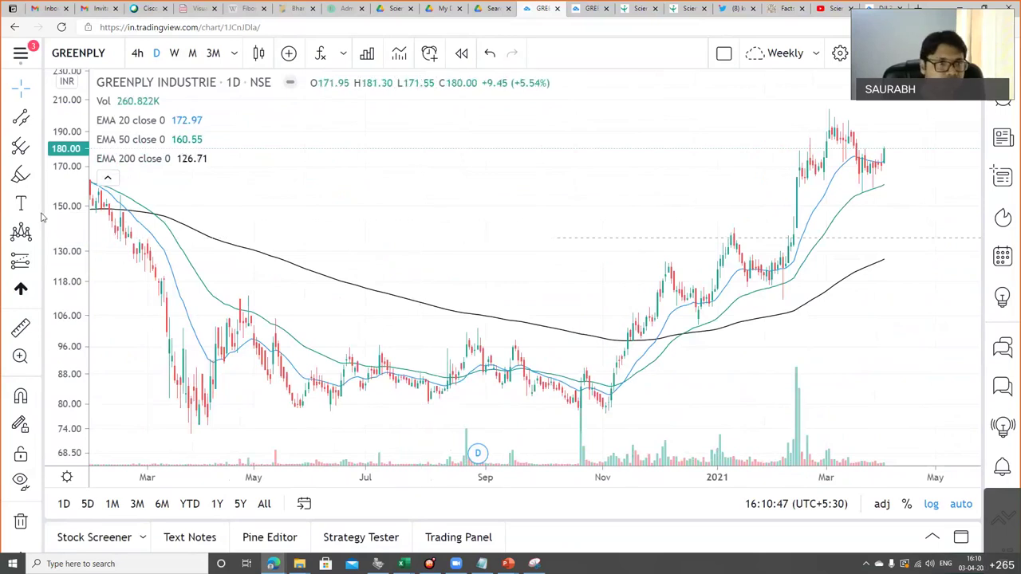
pyautogui.click(35, 260)
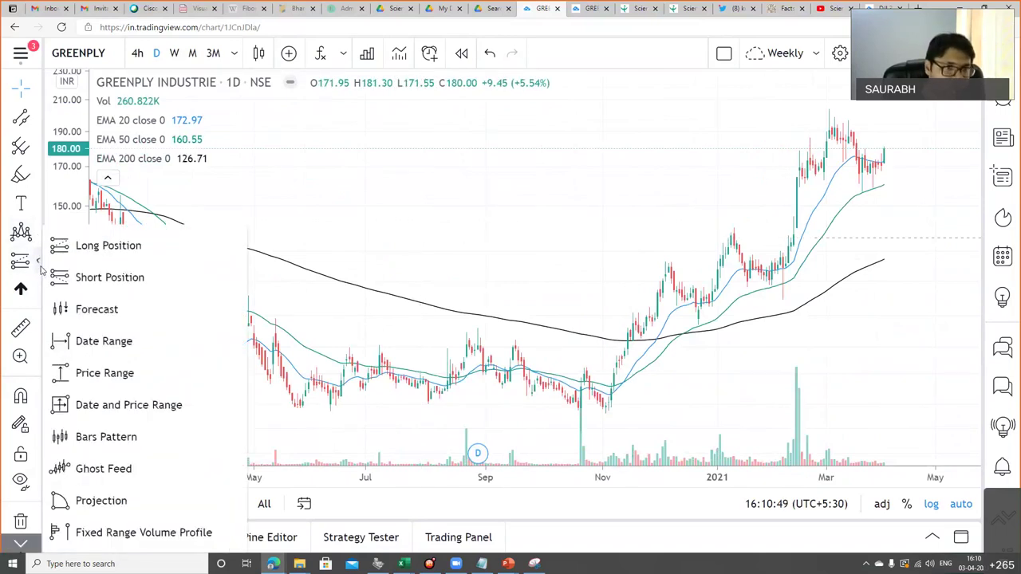
pyautogui.click(37, 233)
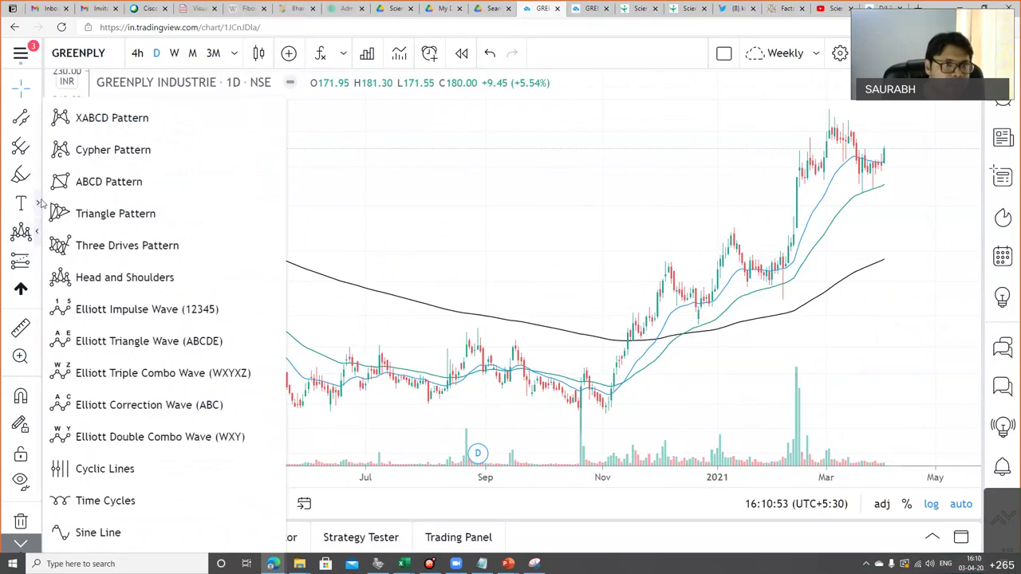
pyautogui.click(41, 204)
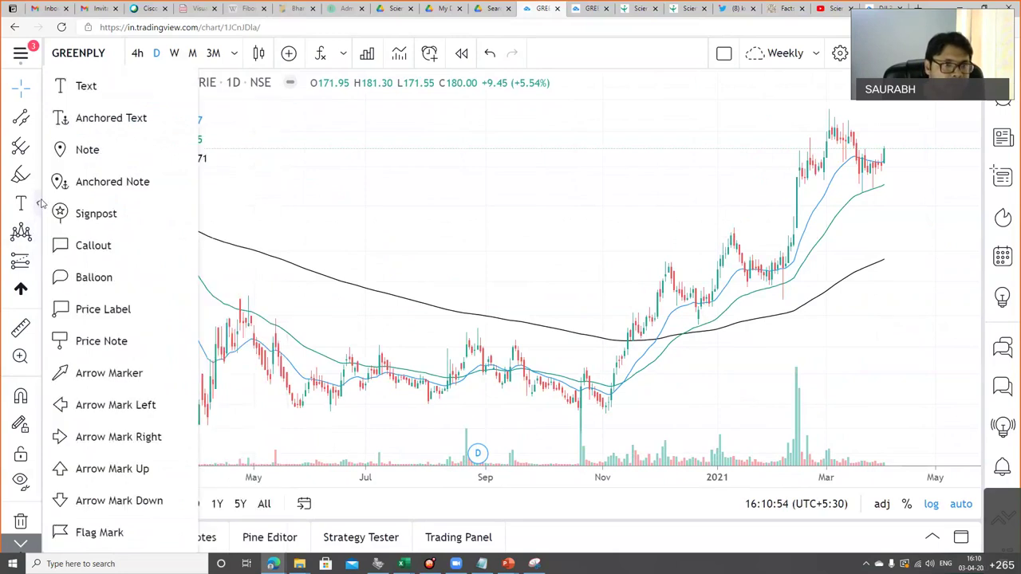
pyautogui.click(36, 118)
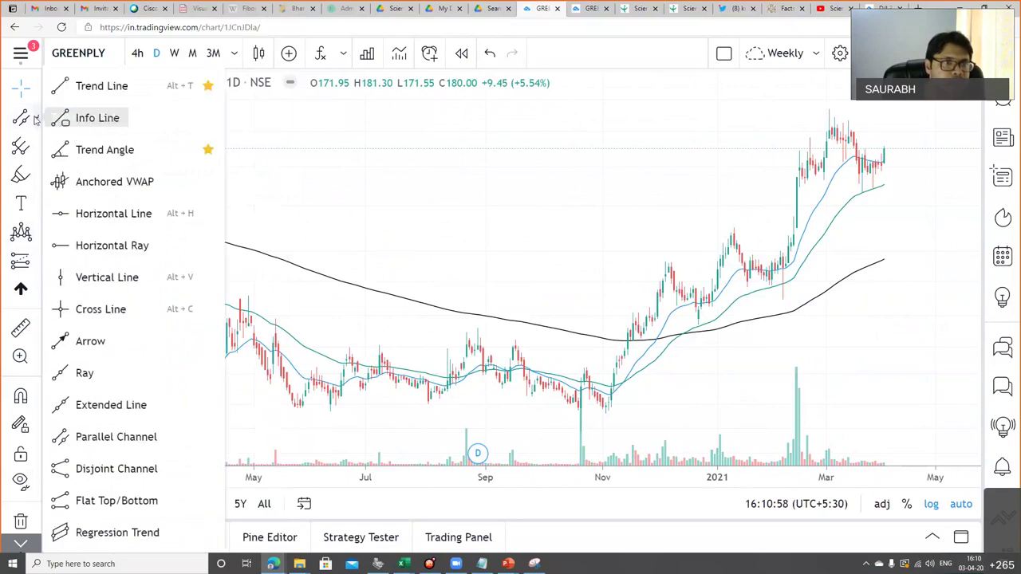
pyautogui.click(36, 118)
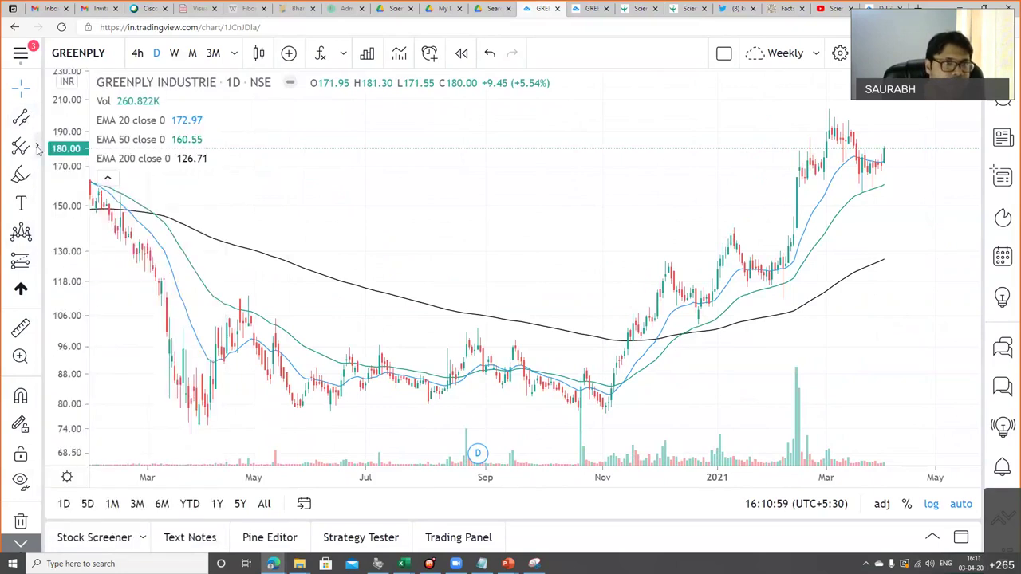
# Step: Draw a Fib Retracement from the low at 77.75 on 03 Nov '20 to the high at 204.40 on 02 Mar '21
pyautogui.click(38, 148)
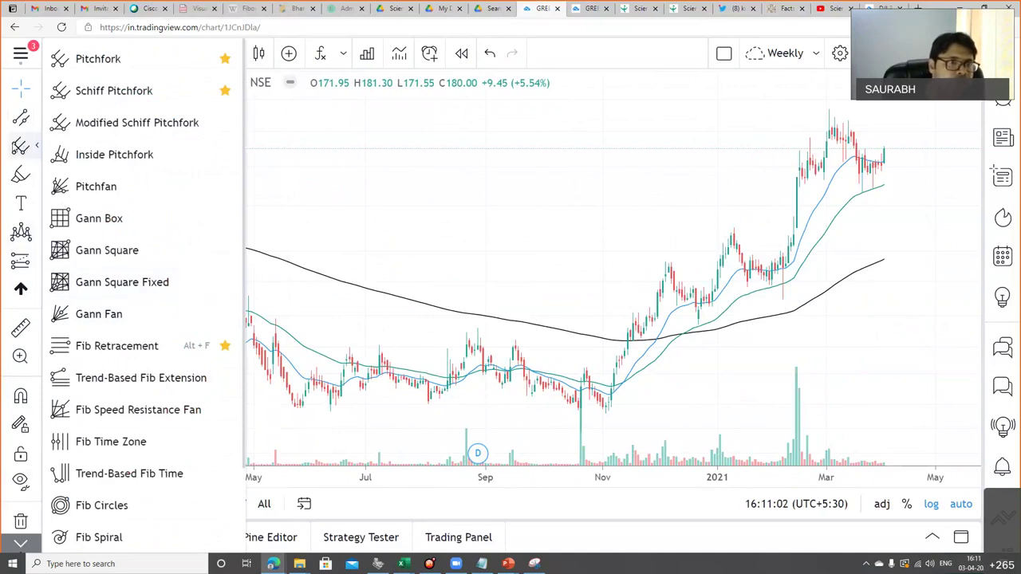
pyautogui.click(115, 355)
pyautogui.click(606, 412)
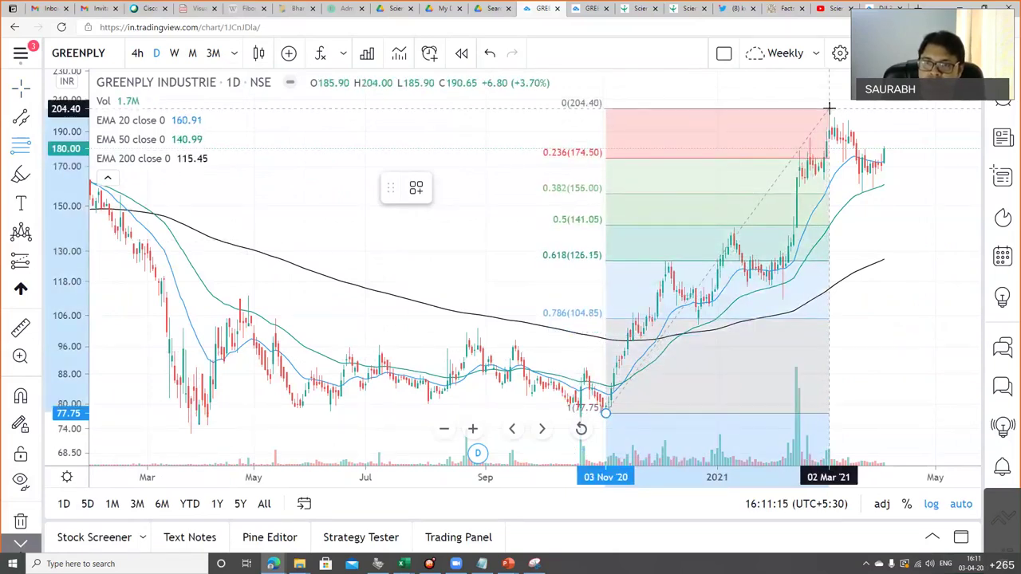
pyautogui.click(830, 107)
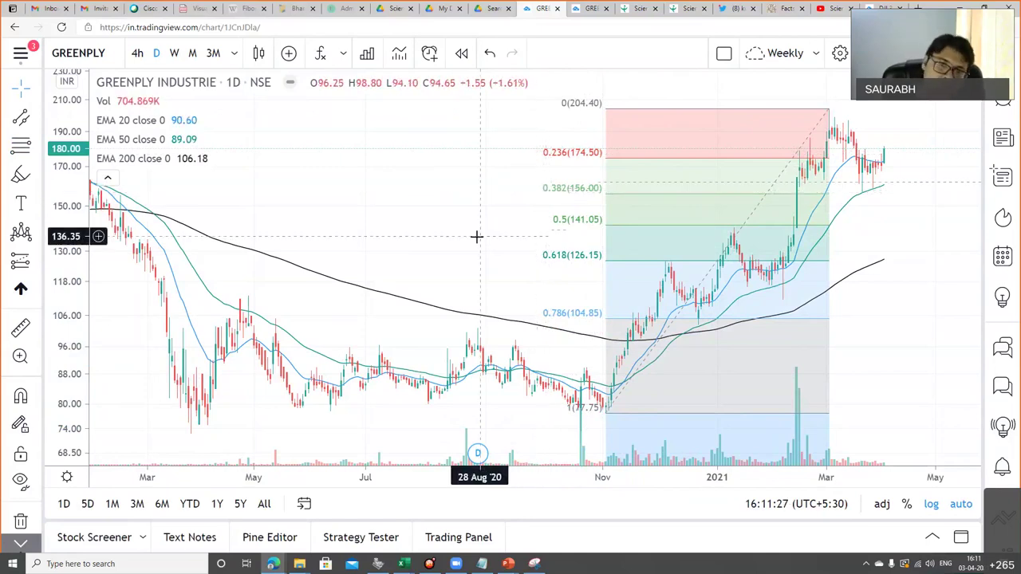
# Step: Circle the price swings from about late July to the end of October 2020 with a freehand Brush loop
pyautogui.scroll(2, 474, 238)
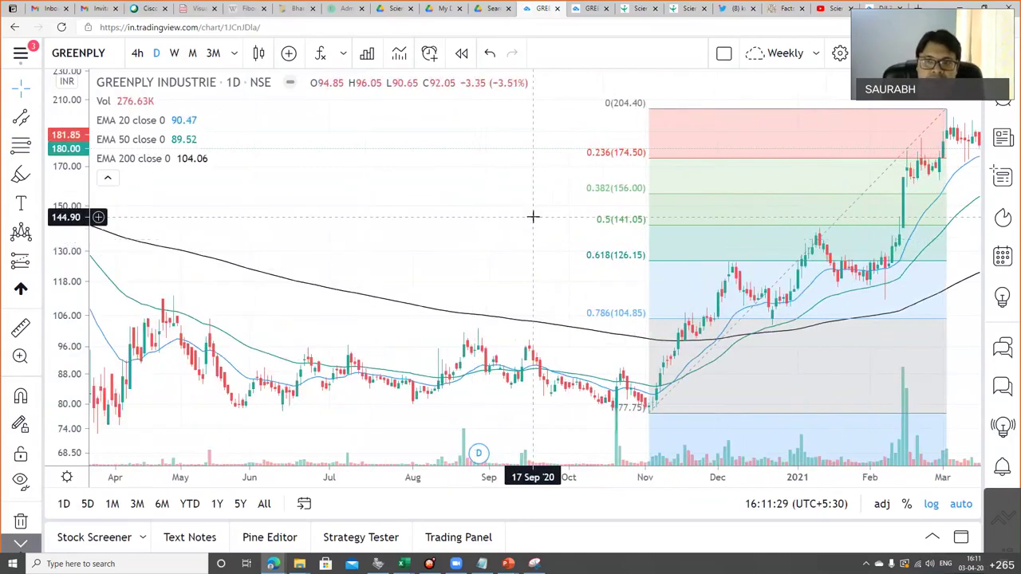
pyautogui.moveTo(531, 216); pyautogui.dragTo(406, 228)
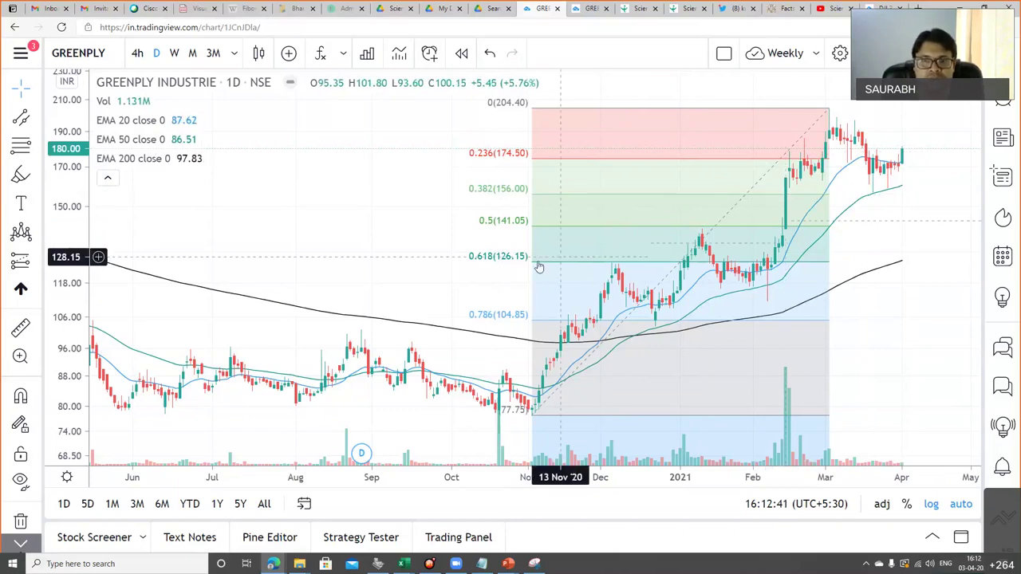
pyautogui.click(717, 114)
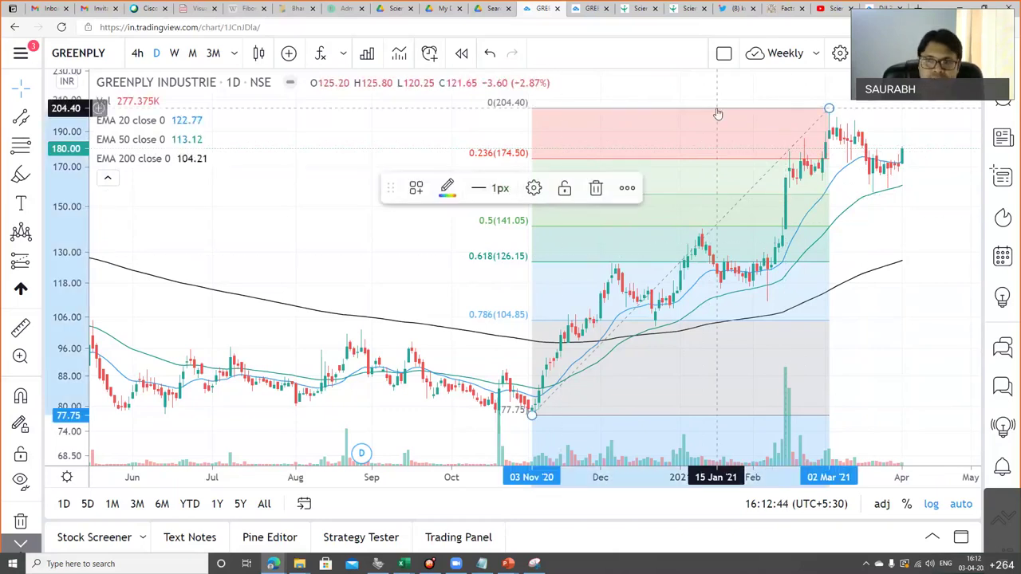
pyautogui.click(92, 193)
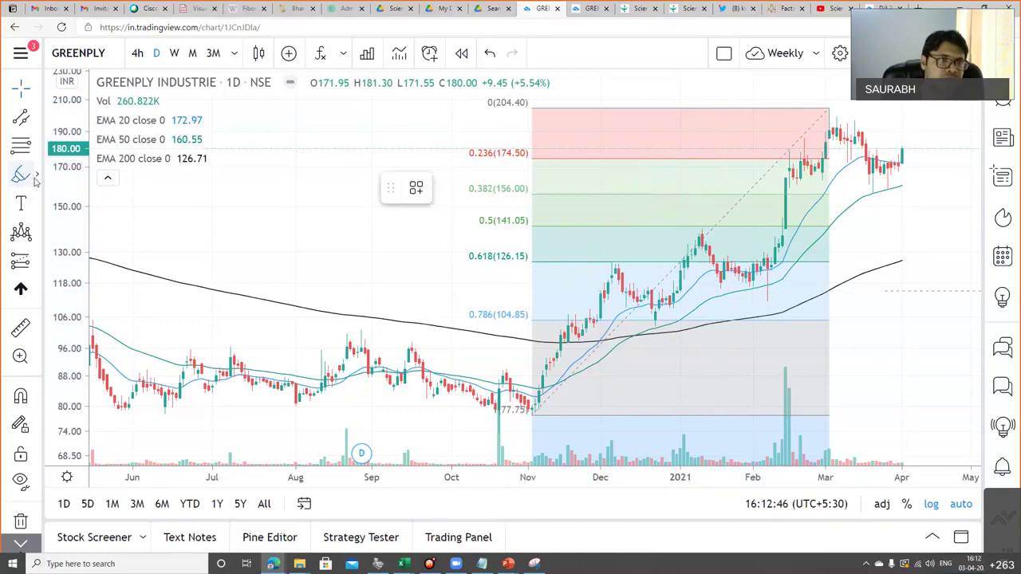
pyautogui.click(36, 177)
pyautogui.click(87, 205)
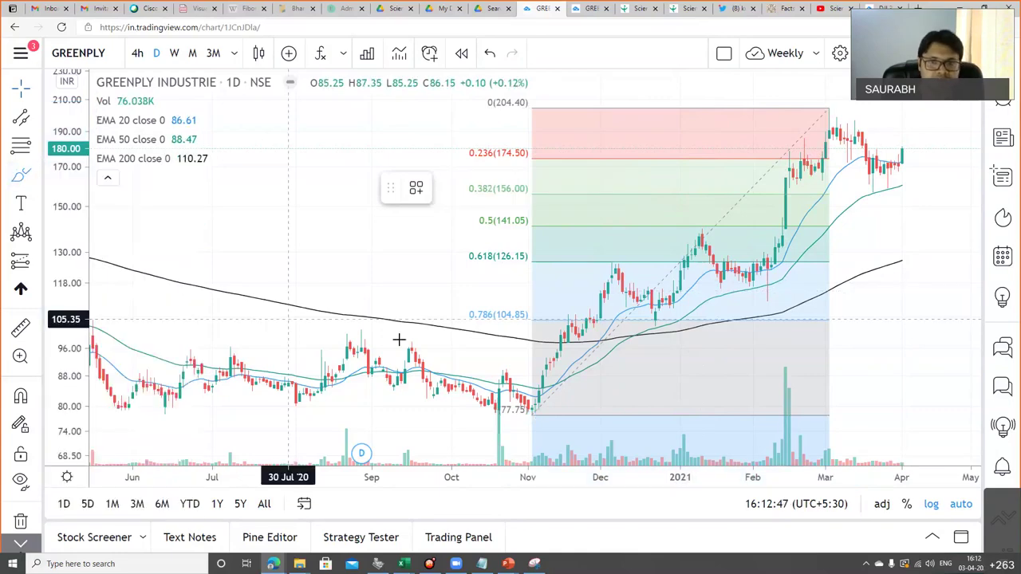
pyautogui.moveTo(487, 301)
pyautogui.mouseDown()
pyautogui.moveTo(296, 421)
pyautogui.moveTo(448, 287)
pyautogui.mouseUp()
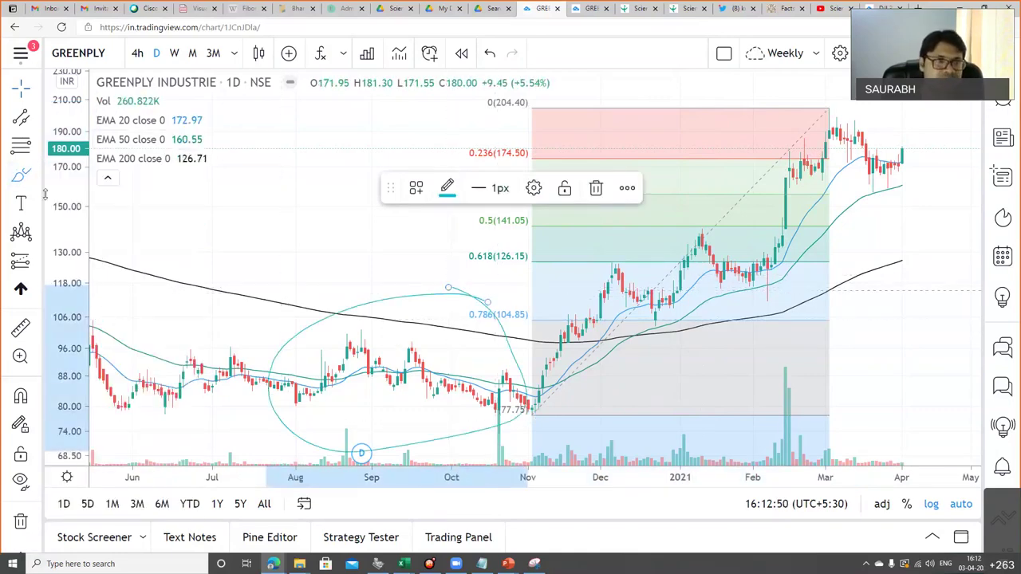
# Step: Draw a Rectangle over the sideways range from 97.50 on 28 May '20 to 76.05 on 17 Nov '20
pyautogui.click(37, 176)
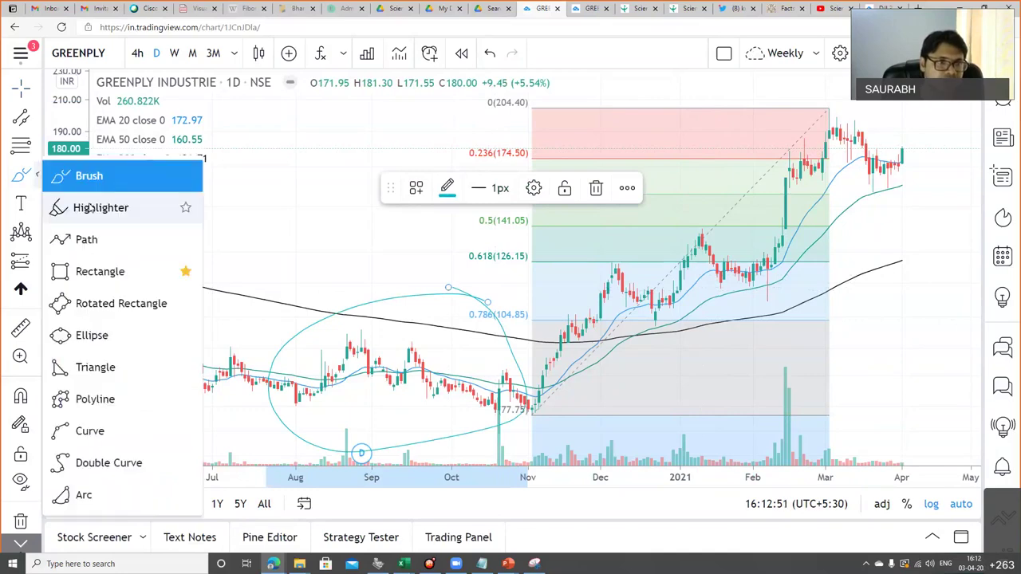
pyautogui.click(100, 271)
pyautogui.moveTo(125, 344)
pyautogui.mouseDown()
pyautogui.moveTo(172, 369)
pyautogui.moveTo(568, 422)
pyautogui.mouseUp()
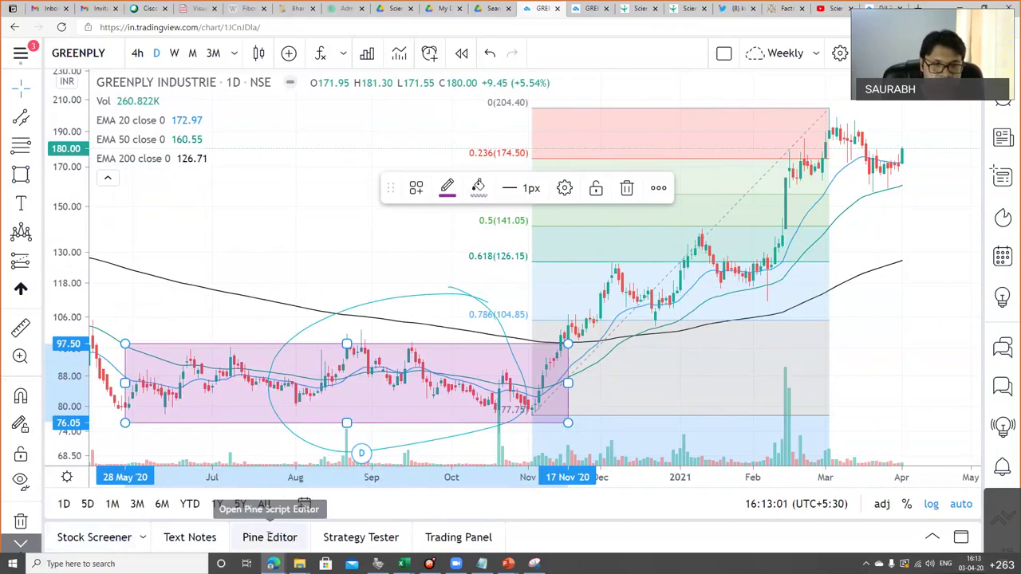
# Step: View the untitled script in the Pine Editor, close it, and look at the save and load options for the Weekly chart layout
pyautogui.click(269, 537)
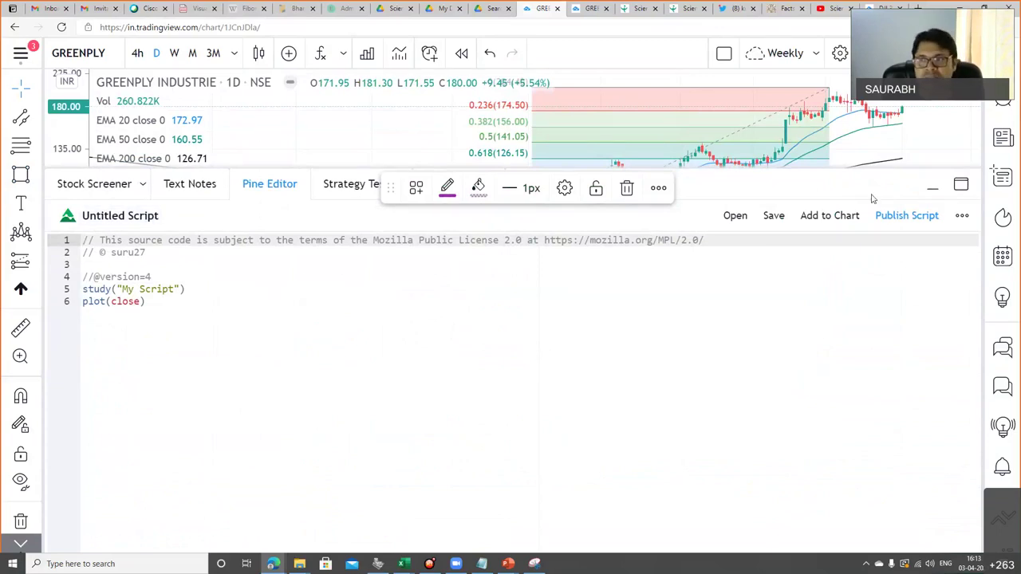
pyautogui.click(932, 188)
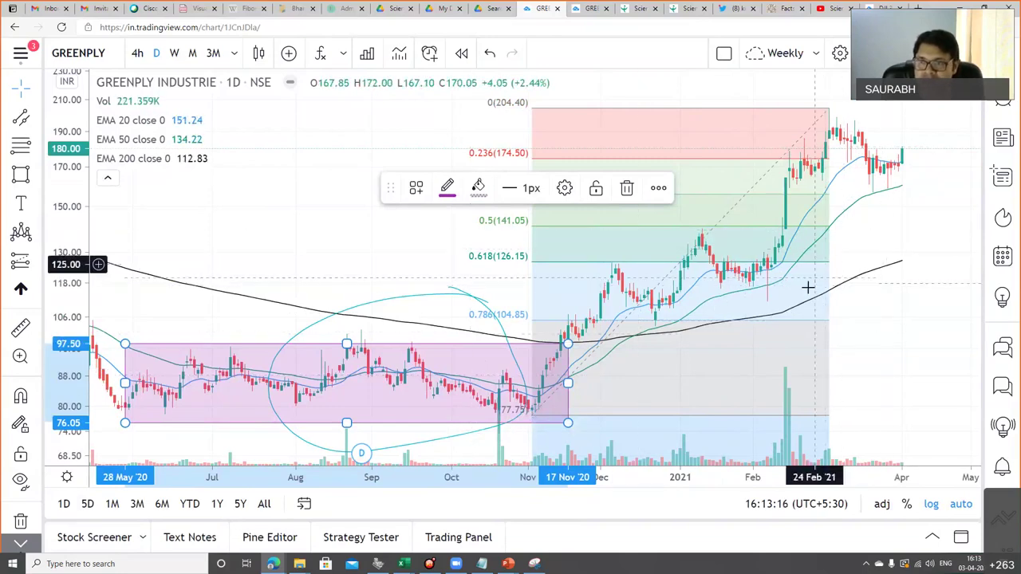
pyautogui.click(815, 52)
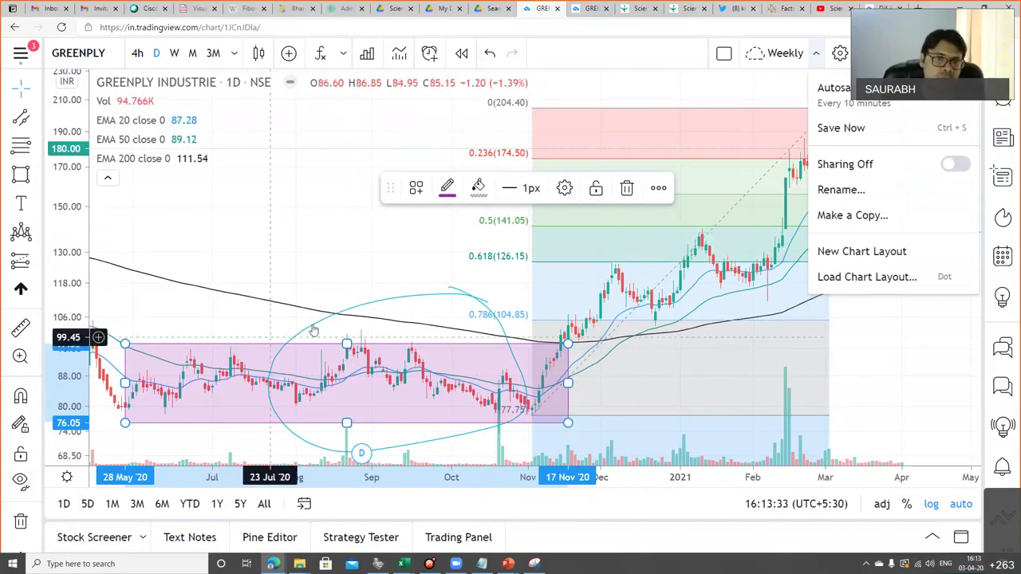
pyautogui.click(354, 257)
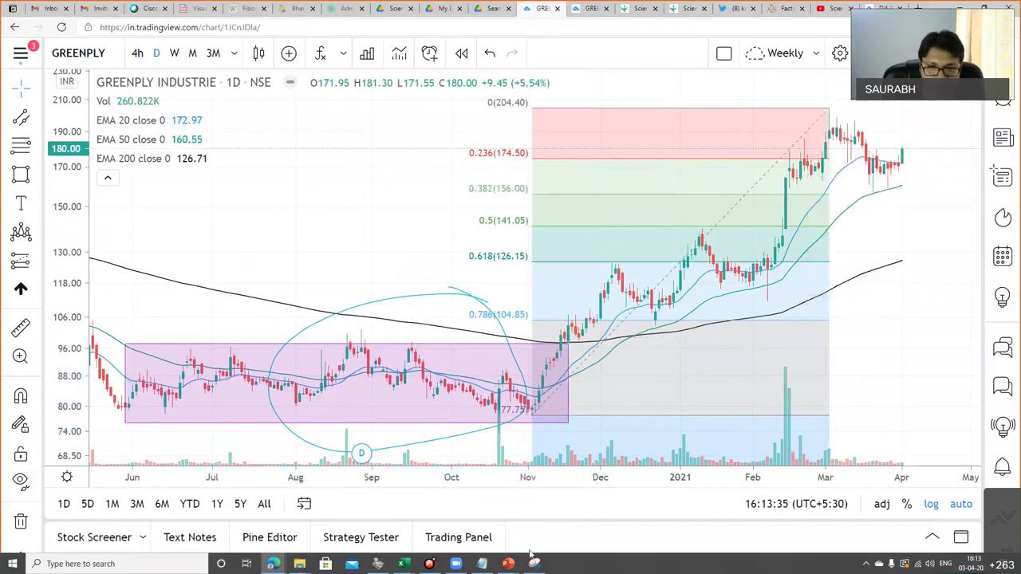
# Step: Switch to the PowerPoint slide show and advance to the slide "What is moving average and why it is important?"
pyautogui.moveTo(508, 564)
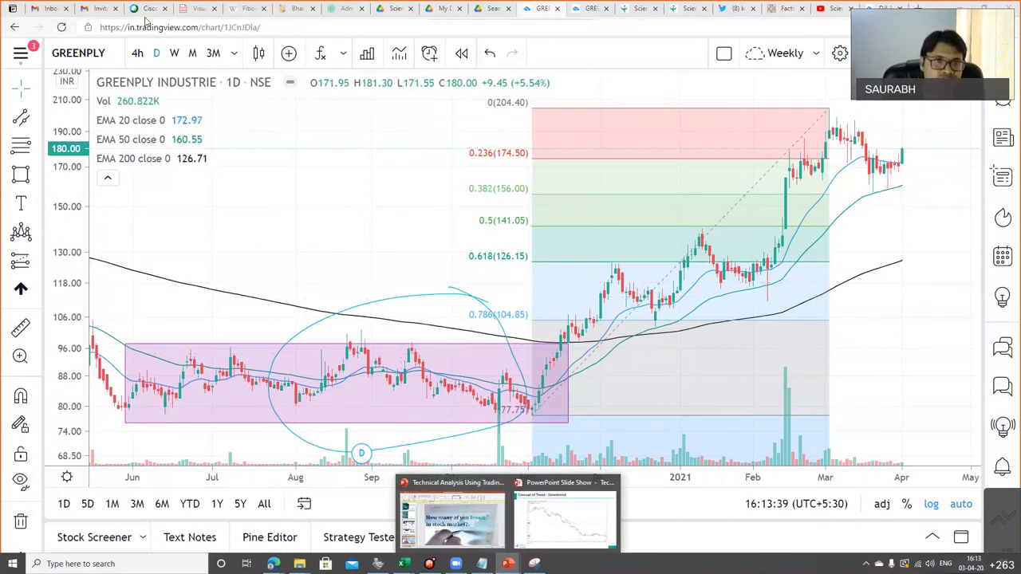
pyautogui.click(565, 520)
pyautogui.press('Right')
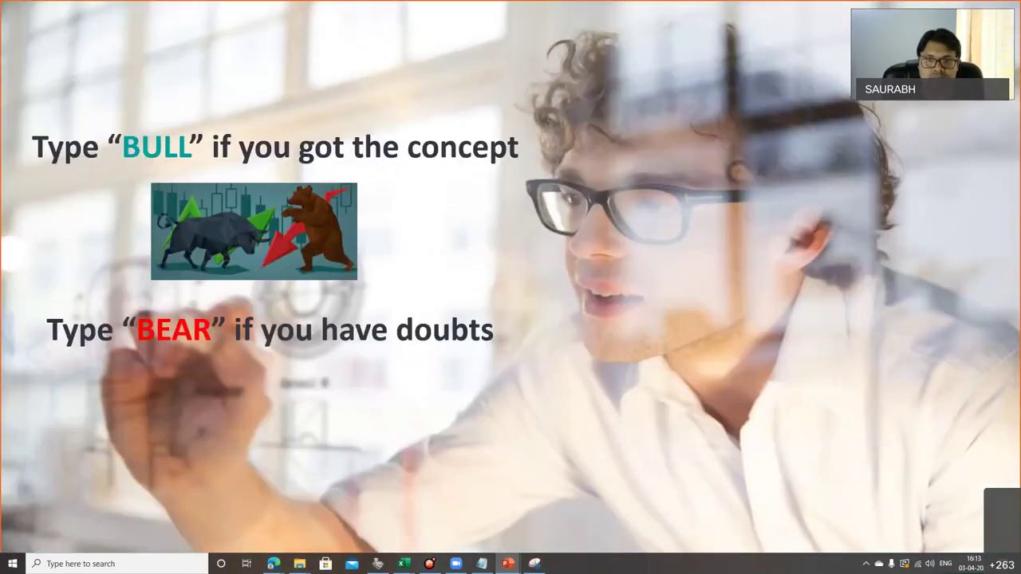
pyautogui.press('Right')
pyautogui.press('Right')
pyautogui.press('Right')
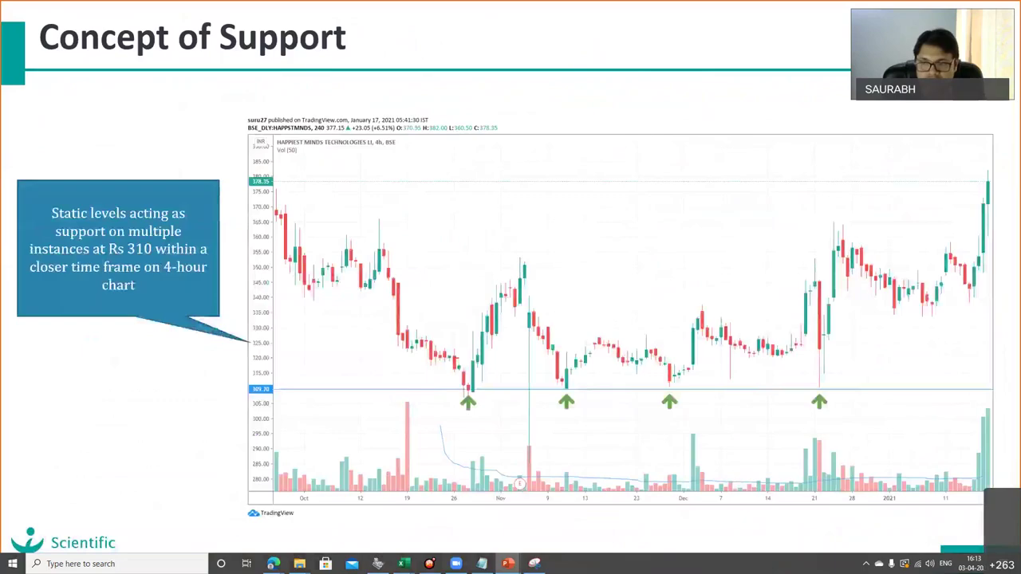
pyautogui.press('Right')
pyautogui.press('Left')
pyautogui.press('Right')
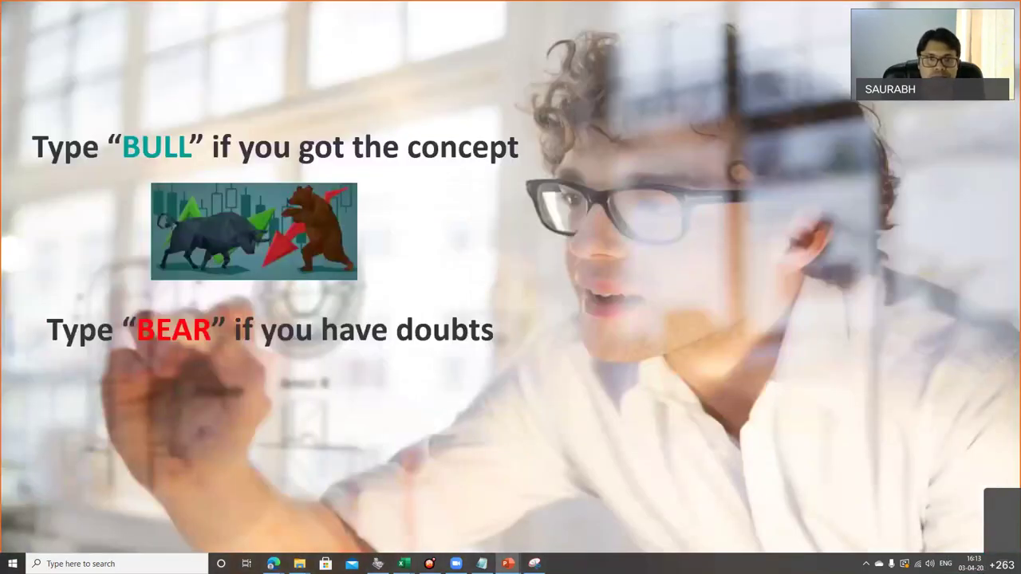
pyautogui.press('Right')
pyautogui.press('Right')
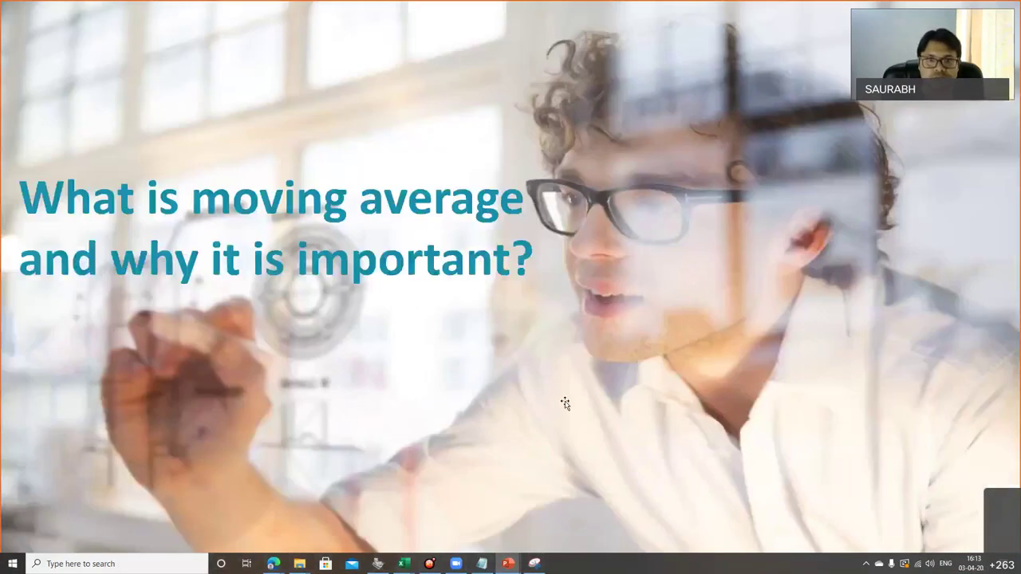
# Step: End the slide show, look at the Zoom home window and return to the PowerPoint presentation
pyautogui.press('Escape')
pyautogui.click(455, 564)
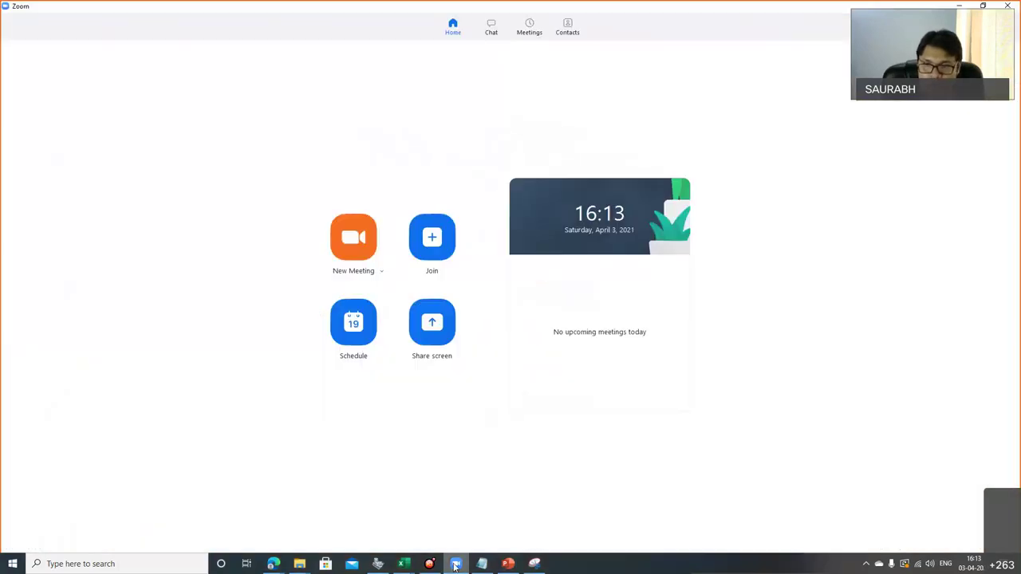
pyautogui.click(508, 563)
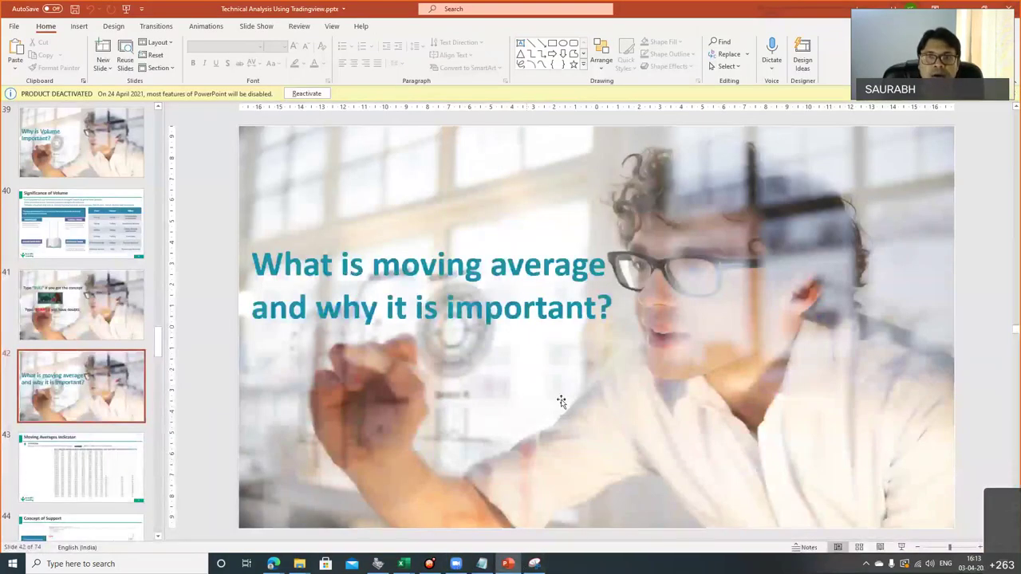
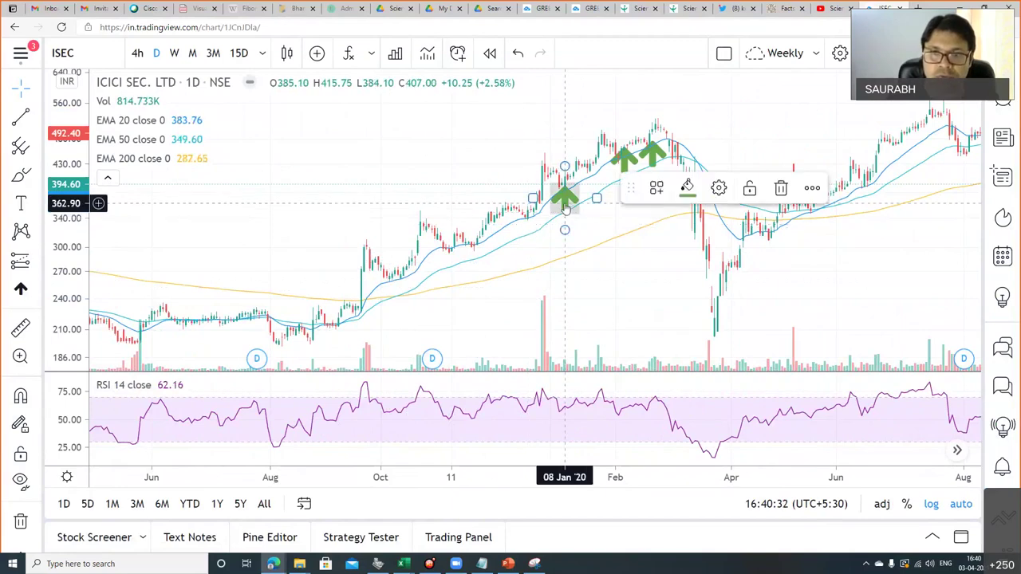
# Step: Delete the three green up arrows around January and February 2020 from the ICICI SEC. LTD chart and switch to the PowerPoint presentation
pyautogui.press('Delete')
pyautogui.click(625, 162)
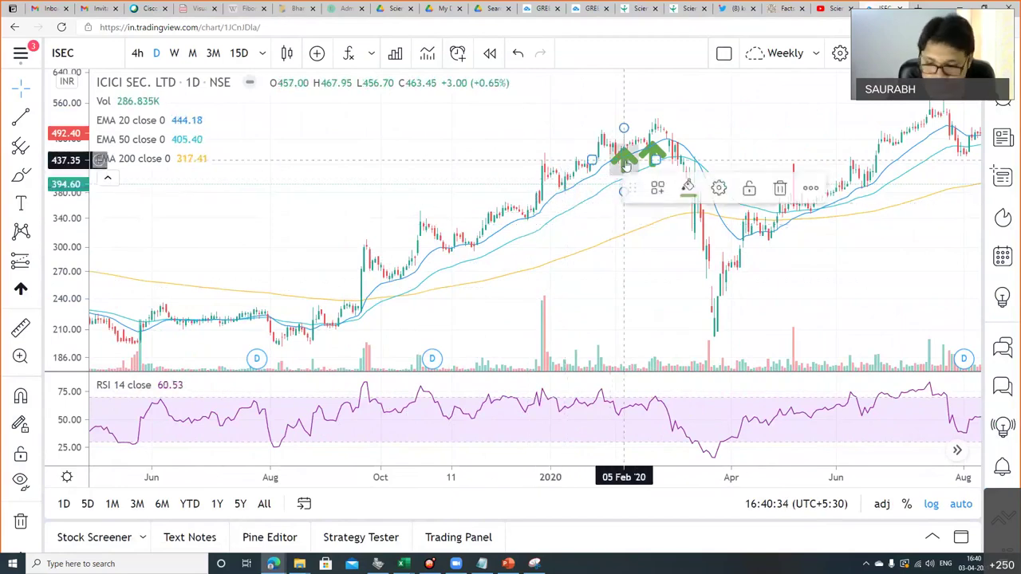
pyautogui.press('Delete')
pyautogui.click(654, 153)
pyautogui.press('Delete')
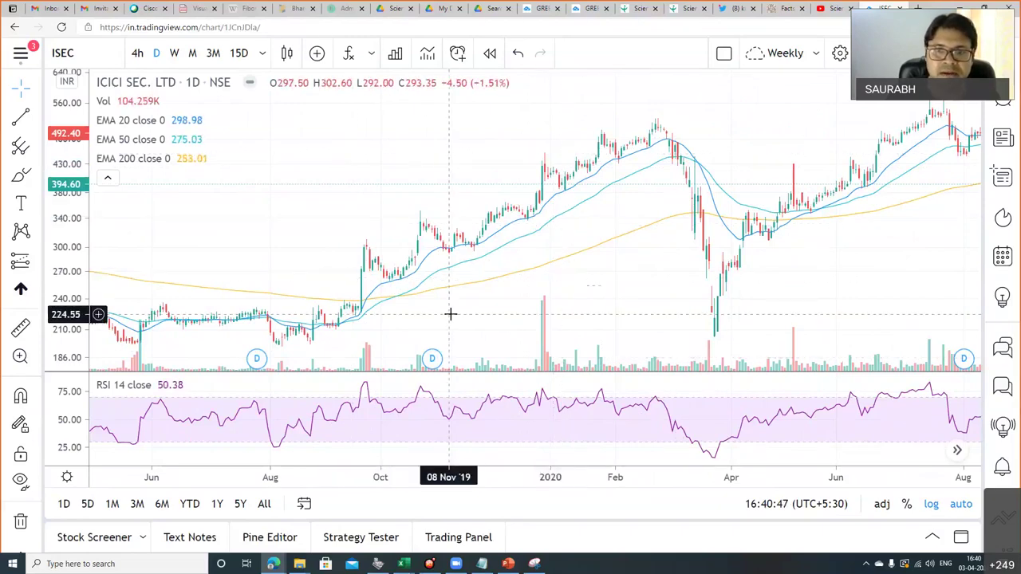
pyautogui.hotkey('alt', 'Tab')
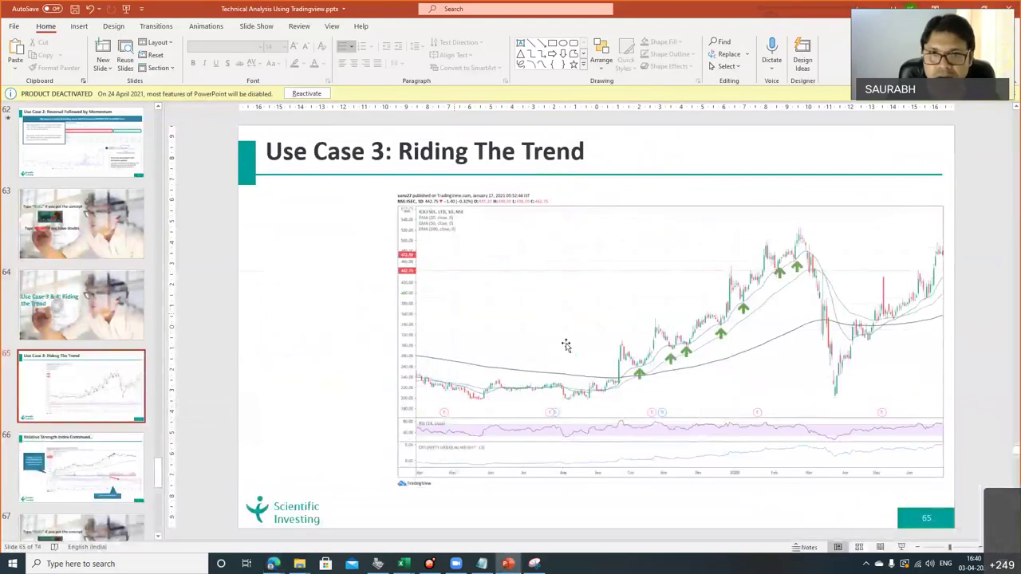
# Step: Start the slide show, advance to the slide "Relative Strength Index Continued.." and switch to the TradingView chart
pyautogui.click(901, 548)
pyautogui.press('Right')
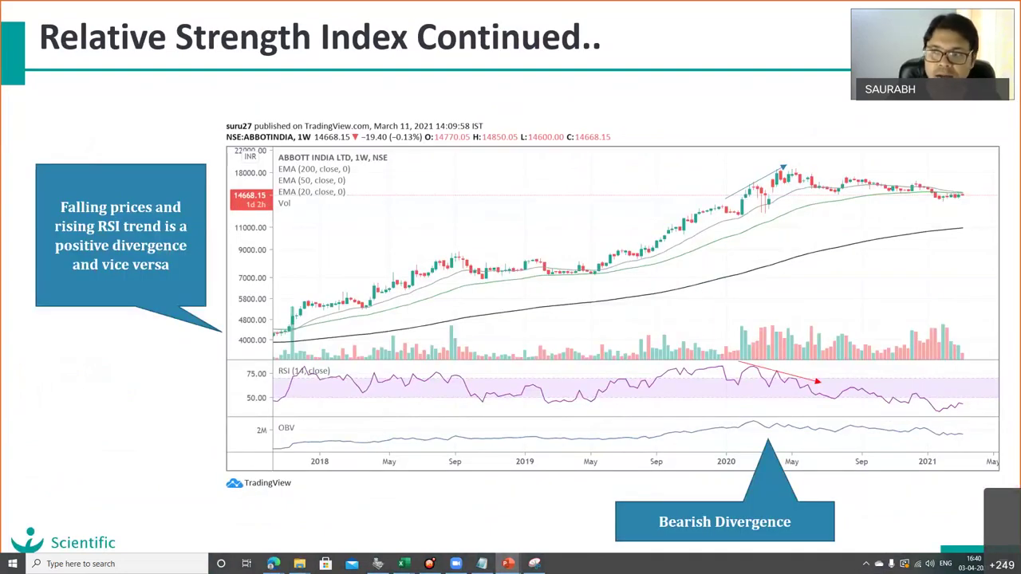
pyautogui.hotkey('alt', 'Tab')
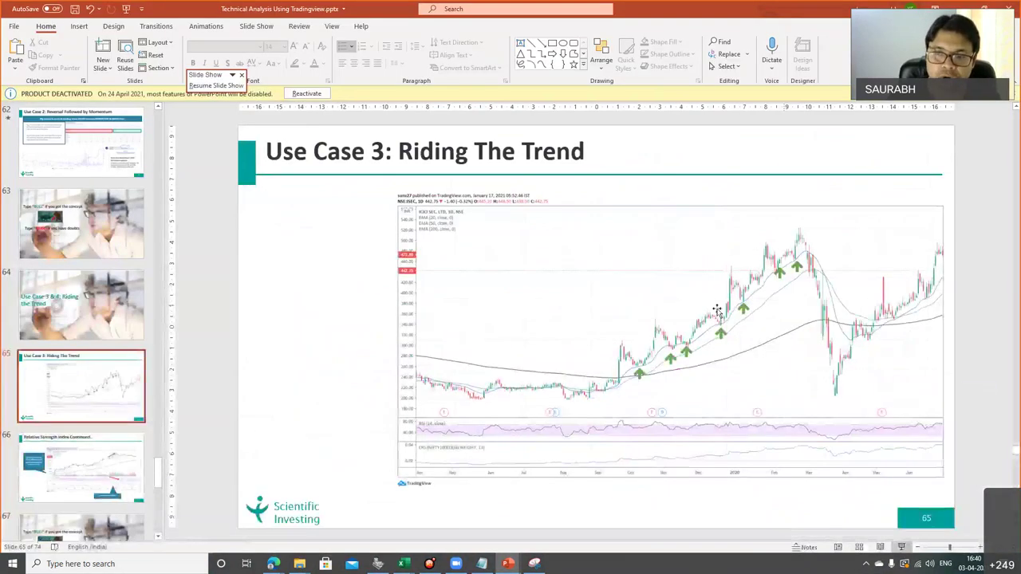
pyautogui.hotkey('alt', 'Tab')
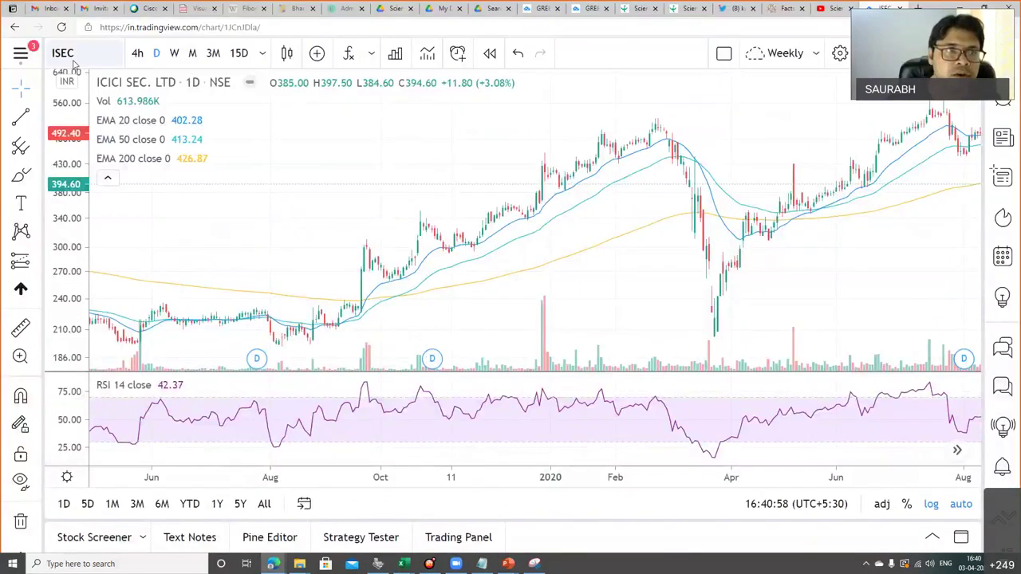
# Step: Search the symbols for ABBO and load the NSE stock ABBOTT INDIA LTD in place of ISEC
pyautogui.click(73, 64)
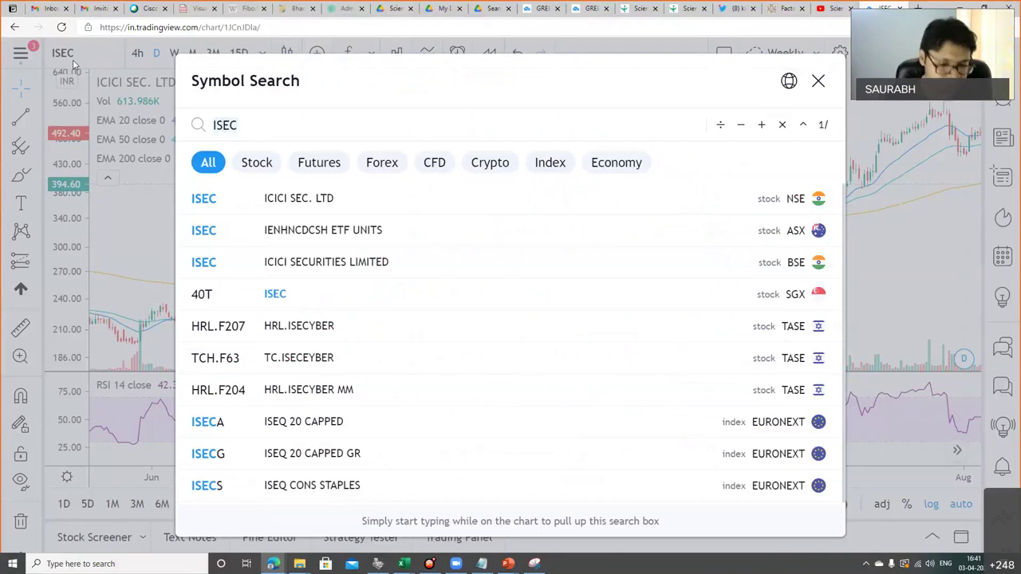
pyautogui.press('BackSpace')
pyautogui.press('BackSpace')
pyautogui.press('BackSpace')
pyautogui.press('BackSpace')
pyautogui.write('ABBO')
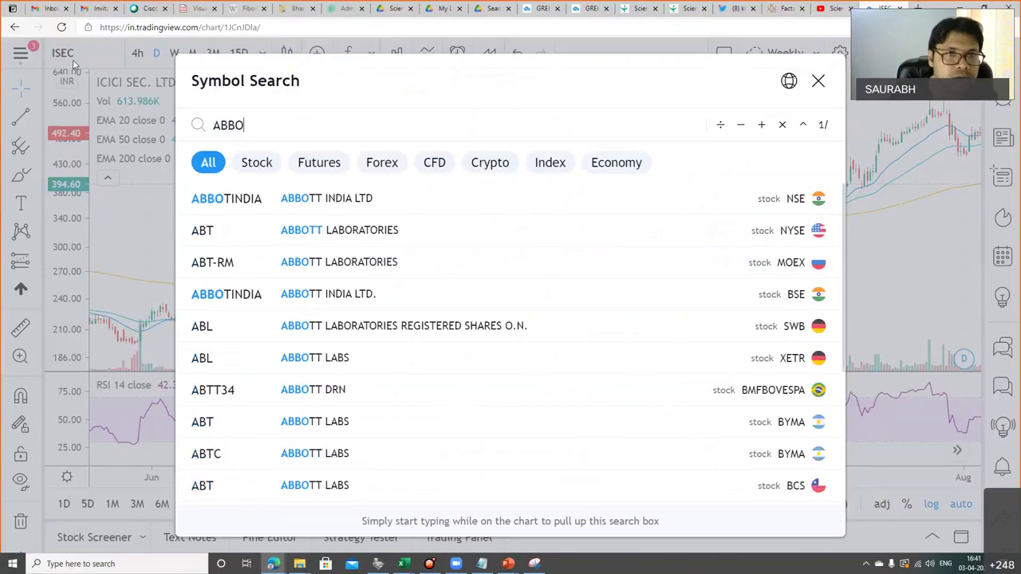
pyautogui.click(299, 203)
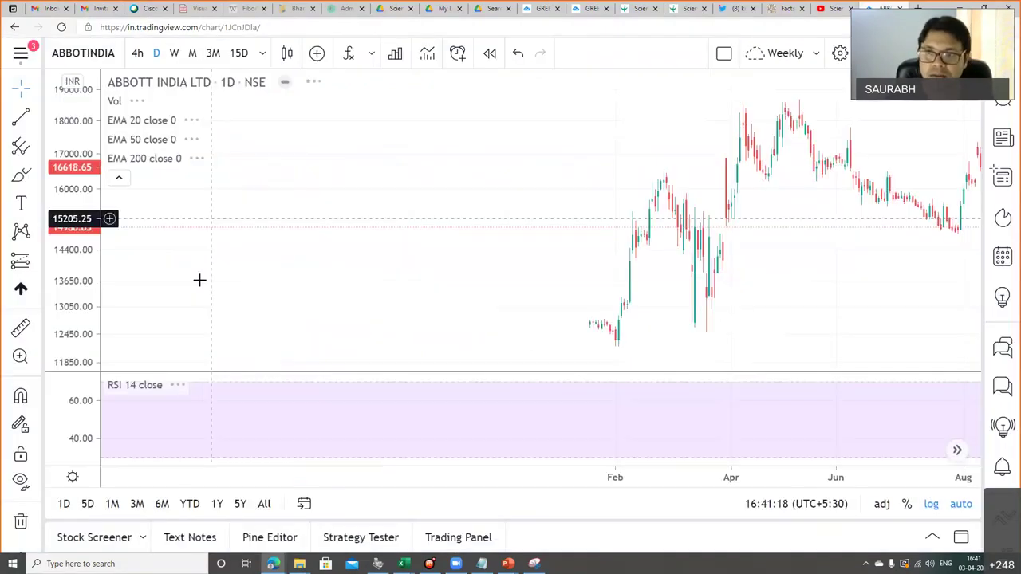
# Step: Examine the ABBOTT INDIA LTD daily price, EMAs and RSI from 2019 to early 2021
pyautogui.scroll(-5, 634, 263)
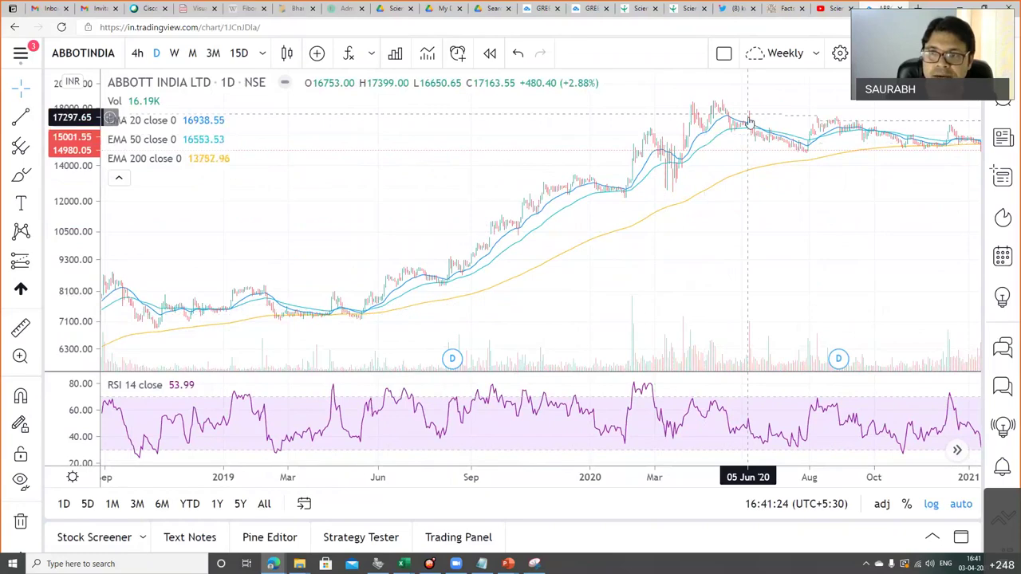
pyautogui.moveTo(811, 197); pyautogui.dragTo(611, 166)
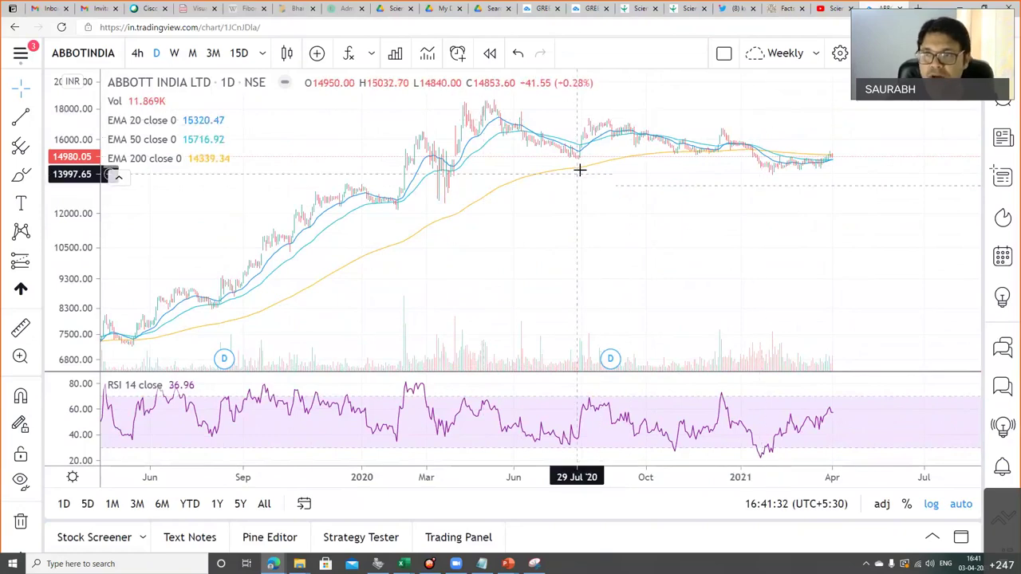
pyautogui.hscroll(-5, 828, 190)
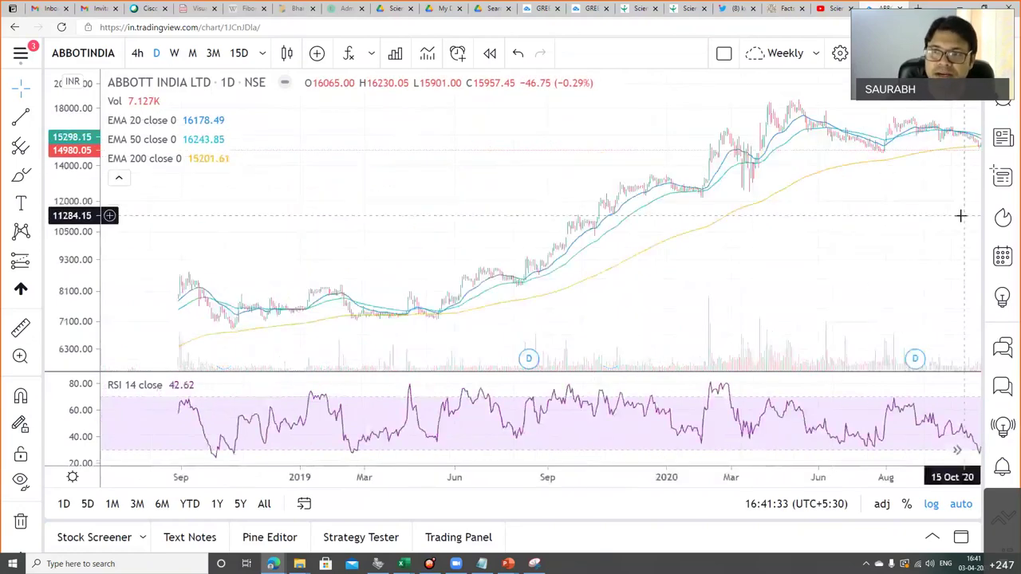
pyautogui.hscroll(2, 825, 152)
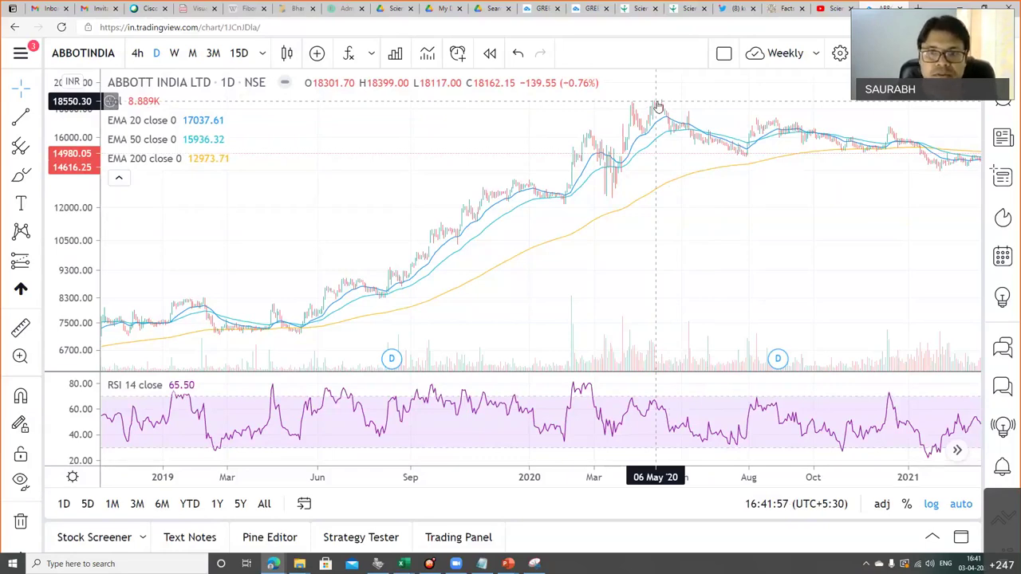
# Step: Switch to the PowerPoint slide show, look ahead to the "Use Case 5" slide and return to "Relative Strength Index Continued.."
pyautogui.hotkey('alt', 'Tab')
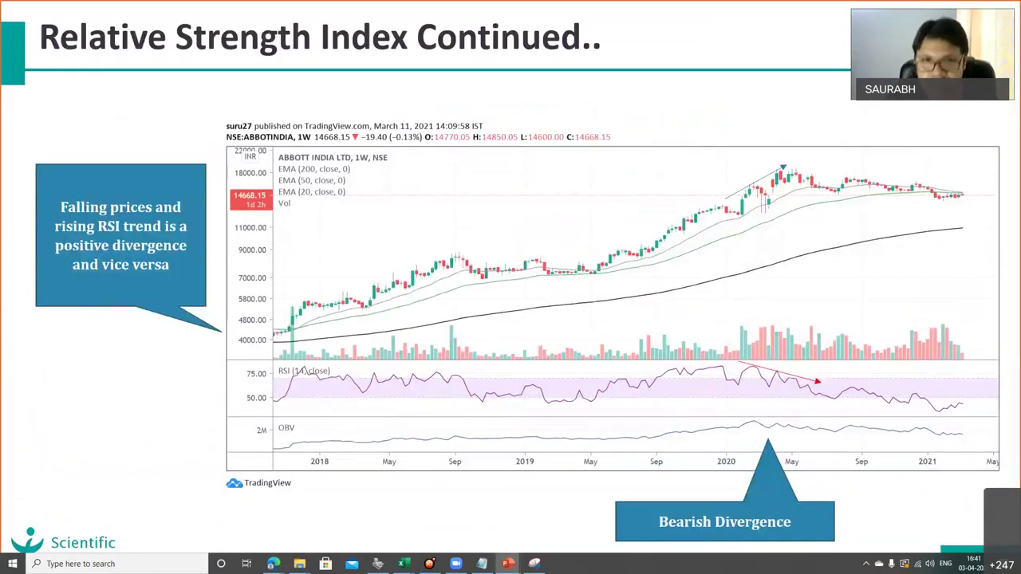
pyautogui.press('Right')
pyautogui.press('Right')
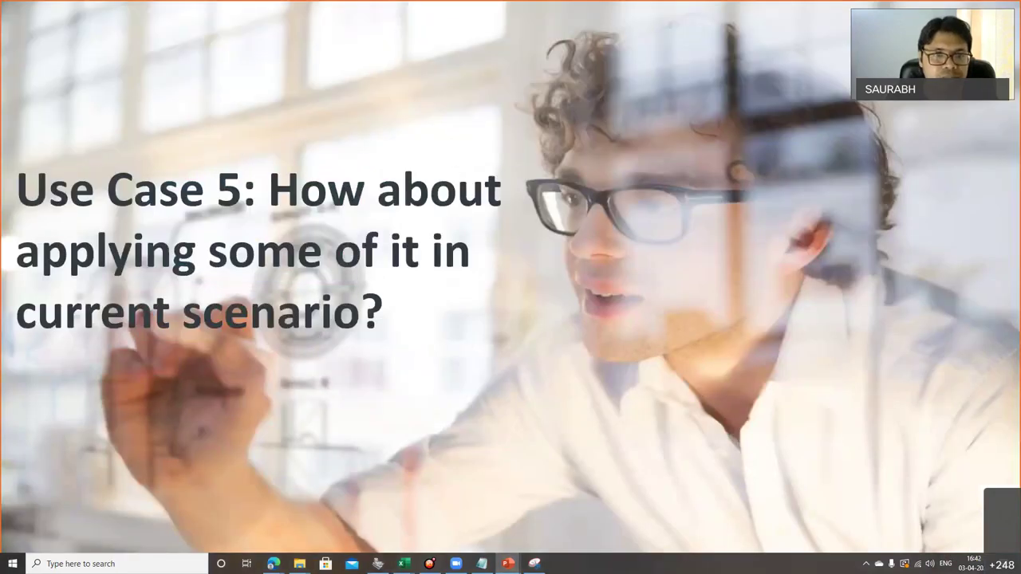
pyautogui.press('Left')
pyautogui.press('Left')
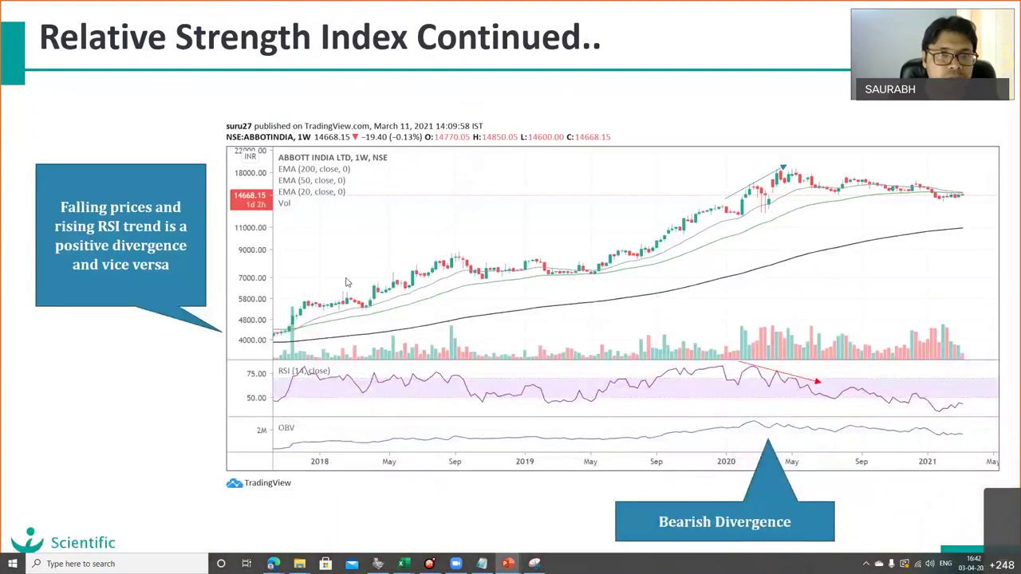
# Step: Return to TradingView, search the symbols for SHOPPER and load the NSE stock SHOPPERS STOP
pyautogui.hotkey('alt', 'Tab')
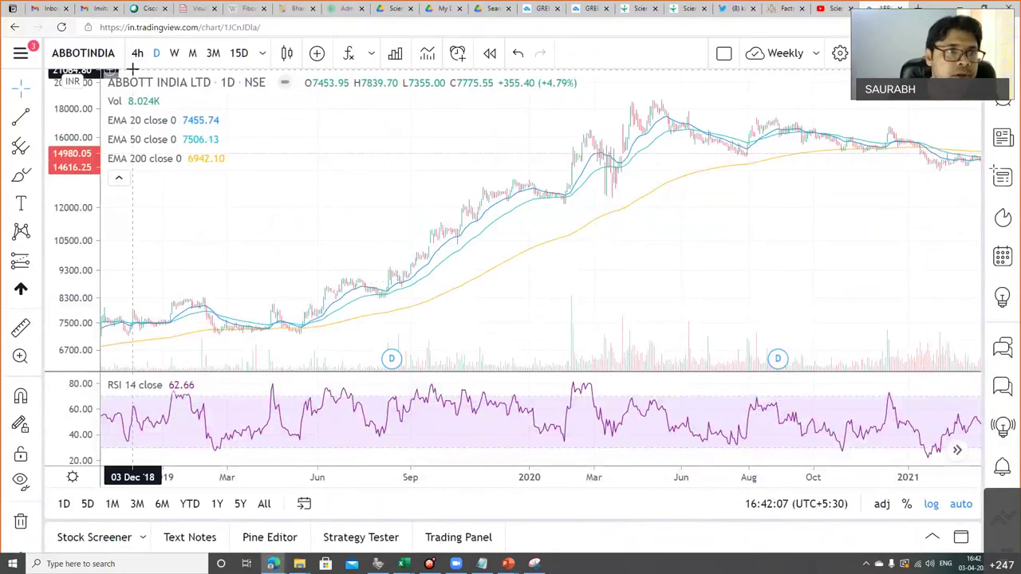
pyautogui.click(86, 52)
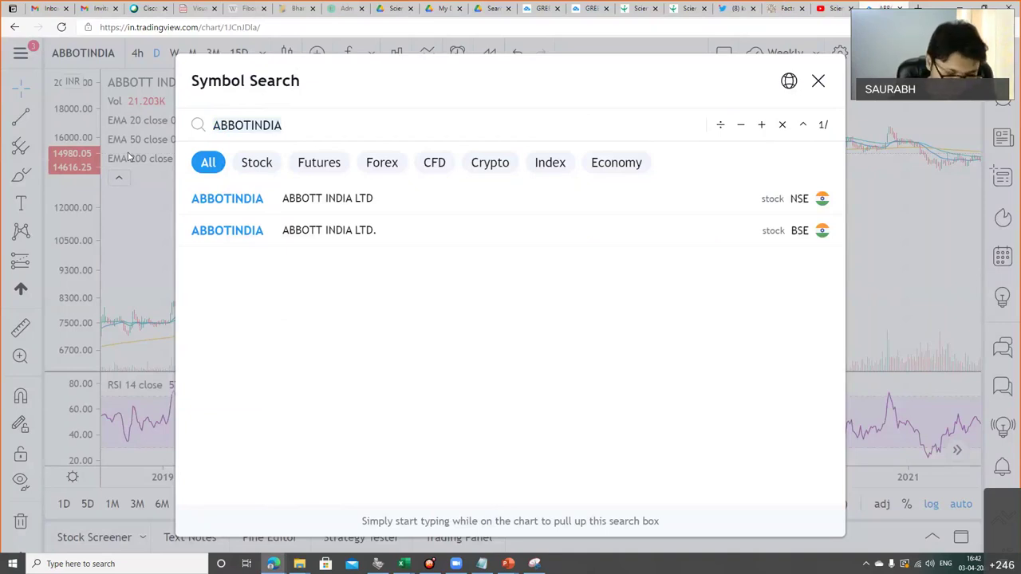
pyautogui.write('SH')
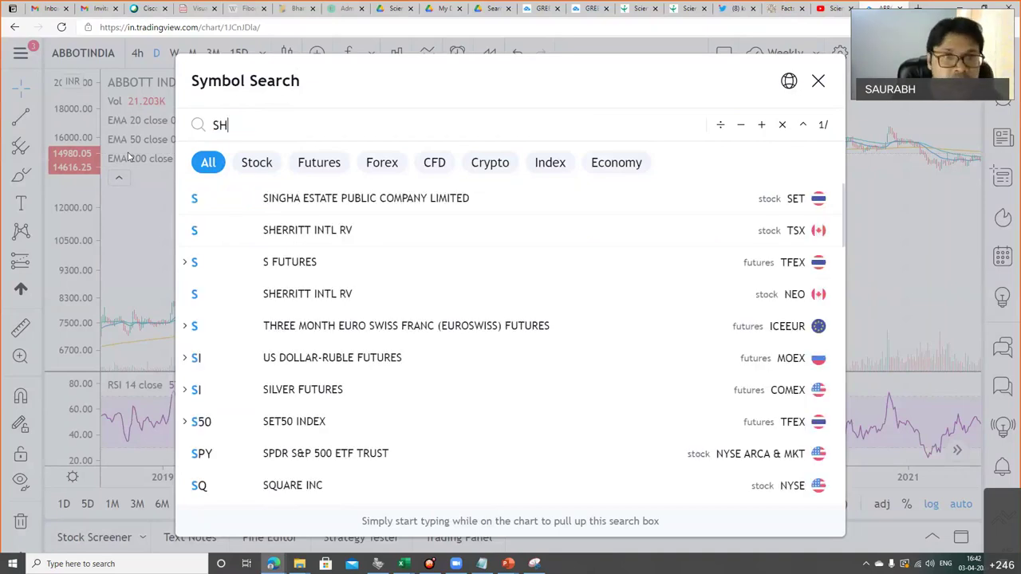
pyautogui.write('OPPER')
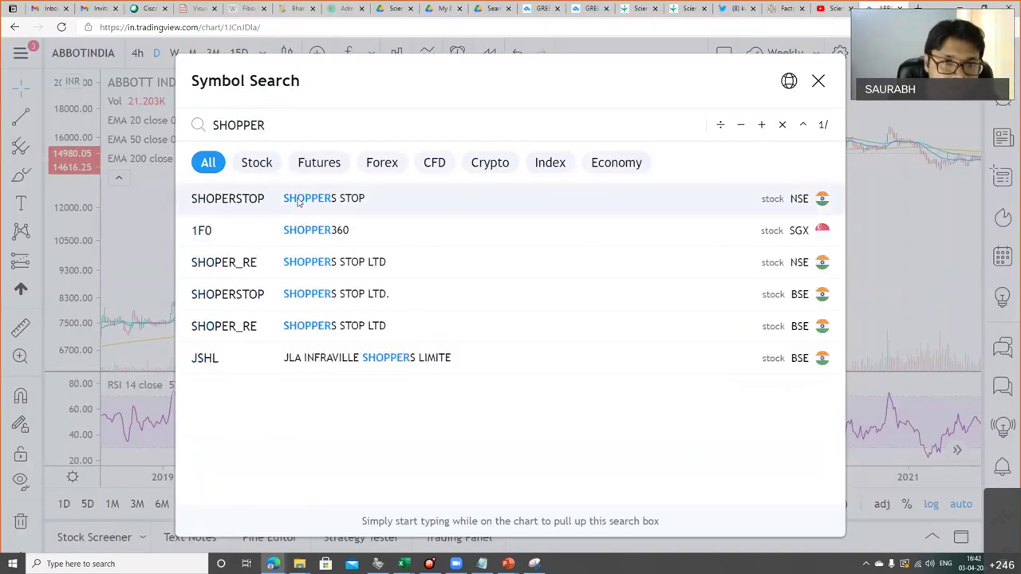
pyautogui.click(299, 199)
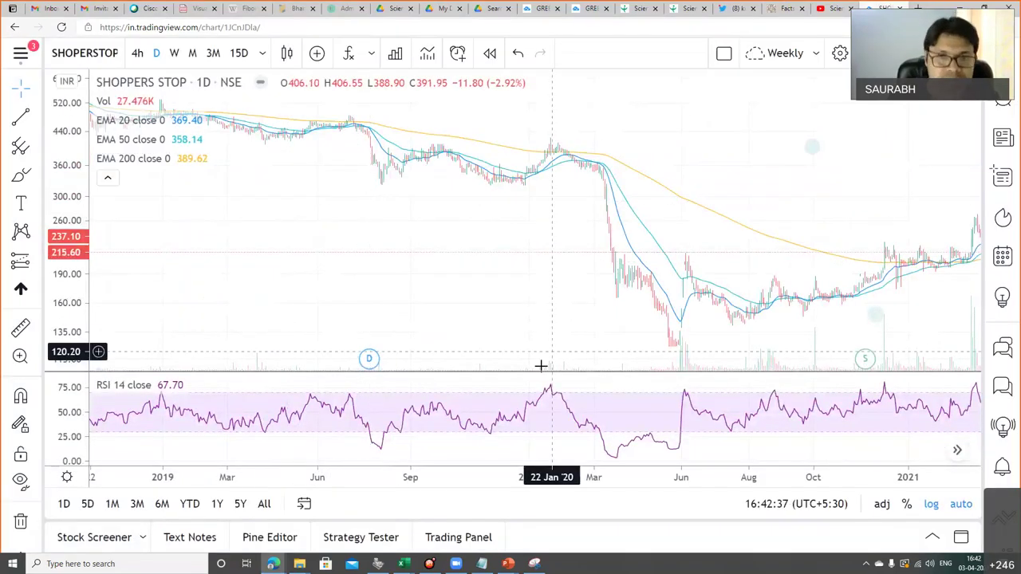
# Step: Examine the SHOPPERS STOP daily price against its EMAs and RSI from March 2020 to April 2021
pyautogui.moveTo(598, 290); pyautogui.dragTo(483, 290)
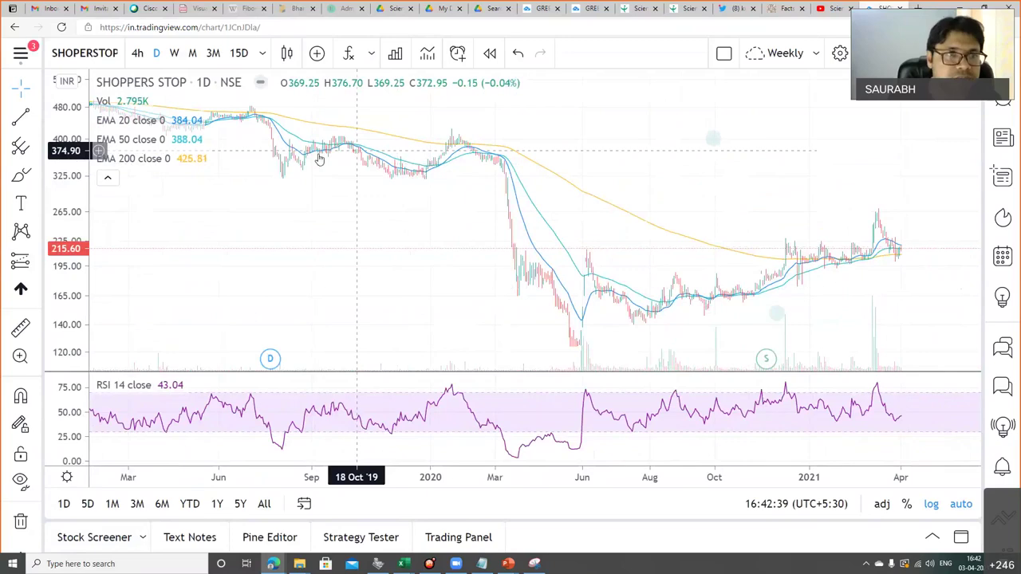
pyautogui.scroll(3, 515, 309)
pyautogui.moveTo(705, 221); pyautogui.dragTo(365, 256)
pyautogui.scroll(1, 365, 255)
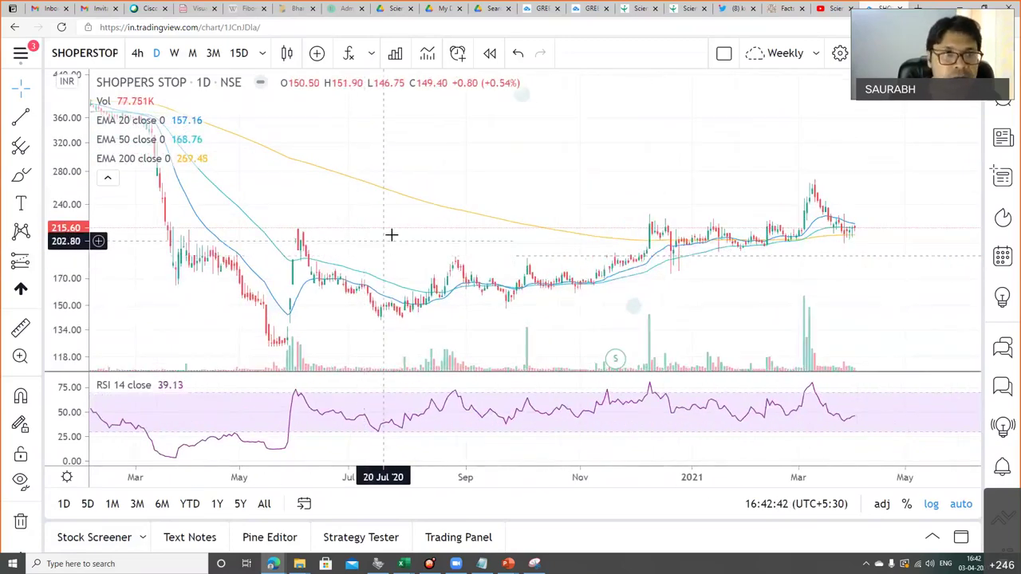
pyautogui.scroll(1, 408, 231)
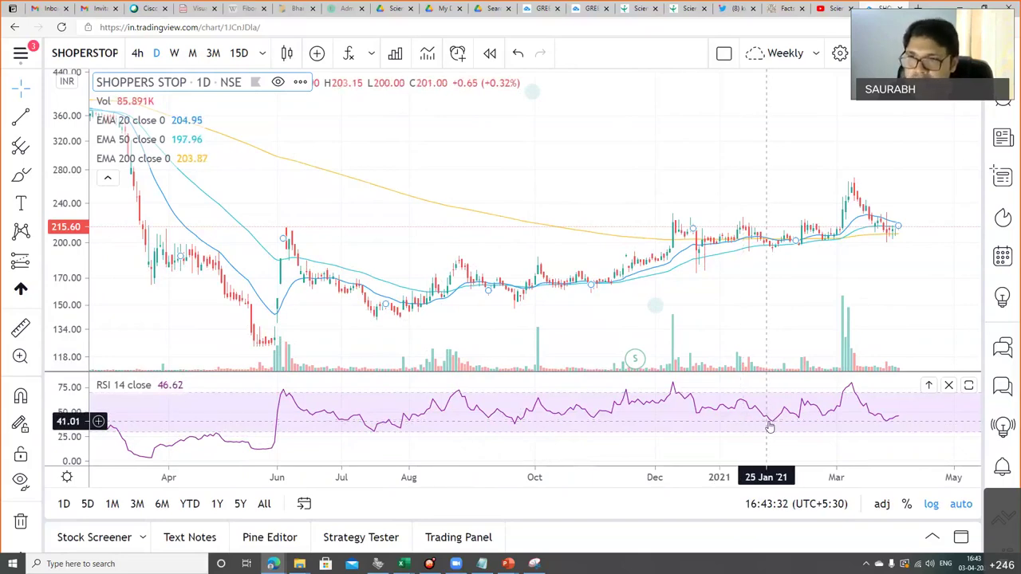
pyautogui.scroll(-1, 827, 262)
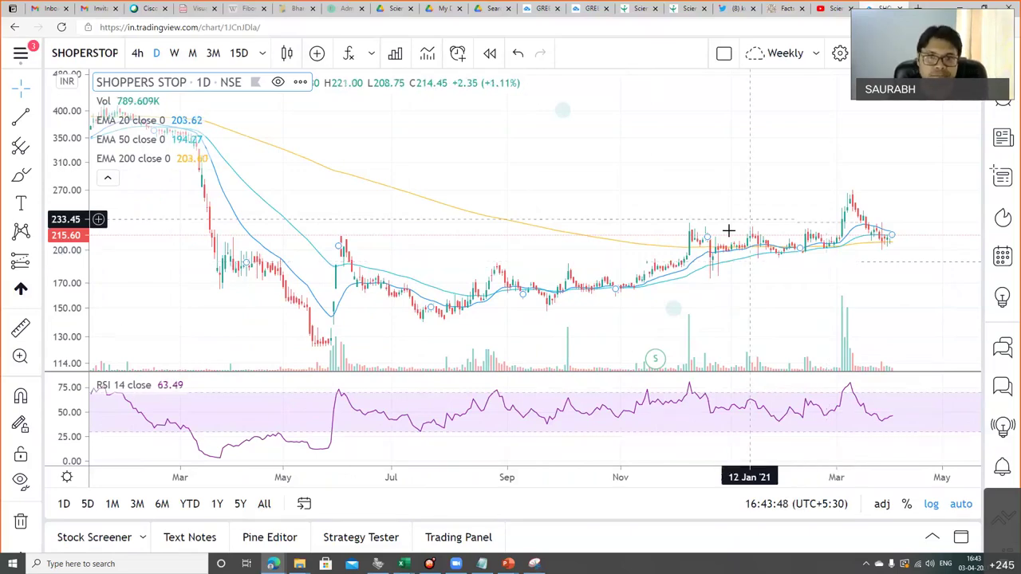
pyautogui.scroll(-5, 643, 177)
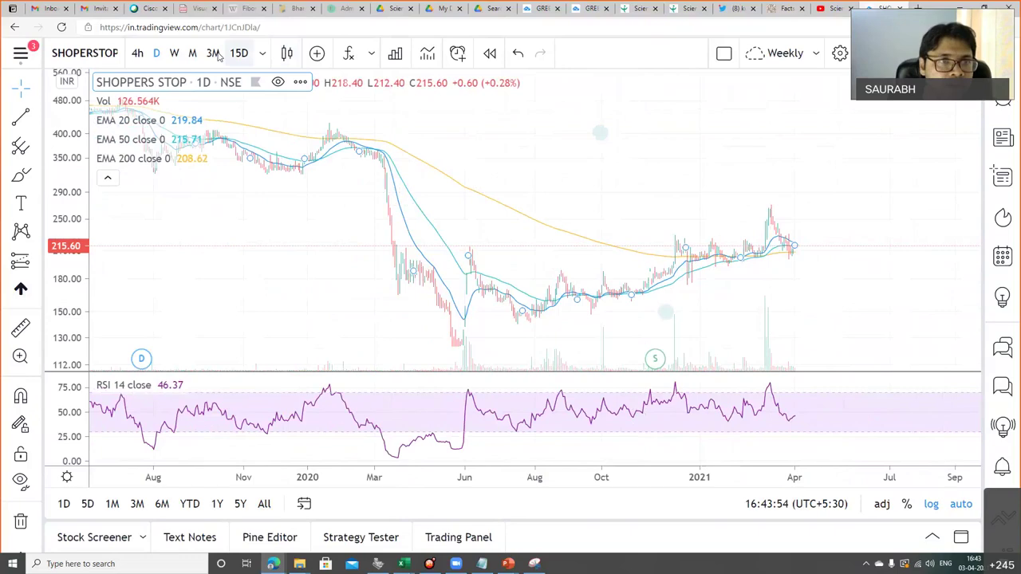
# Step: View SHOPPERS STOP on the weekly interval, examine the candles up to March 2021 and return to the daily interval
pyautogui.click(174, 53)
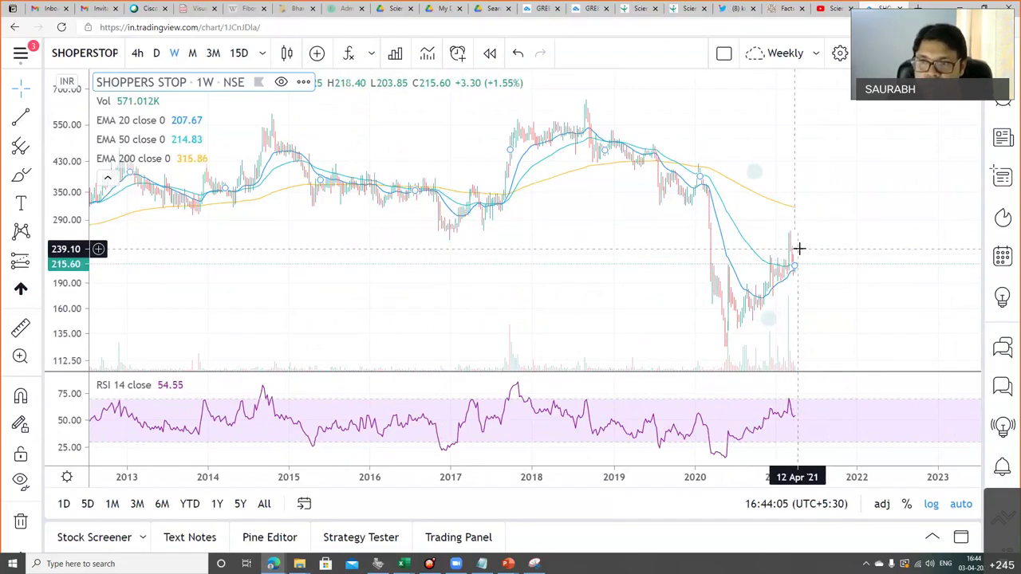
pyautogui.scroll(5, 799, 249)
pyautogui.scroll(3, 798, 249)
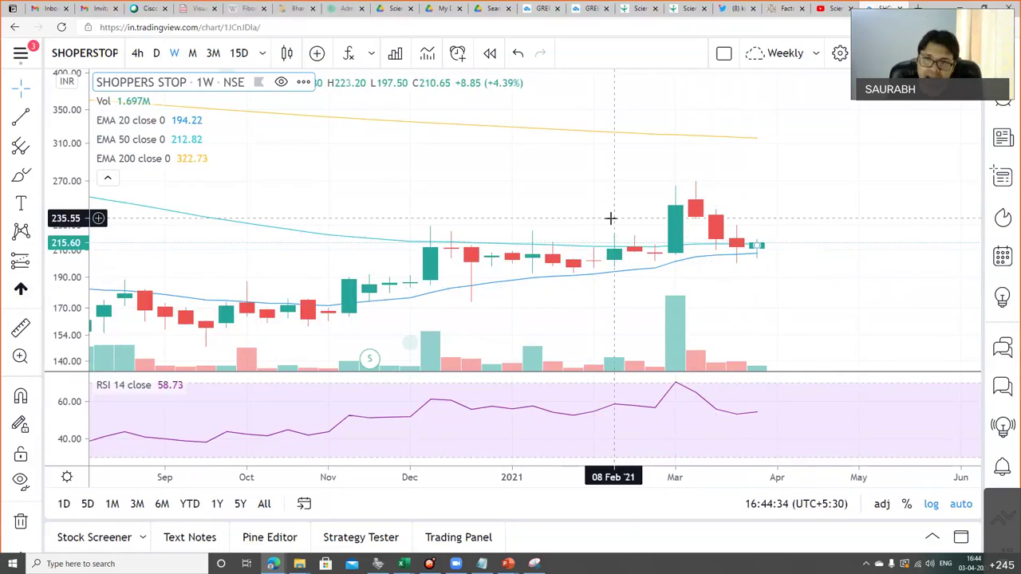
pyautogui.scroll(-5, 611, 218)
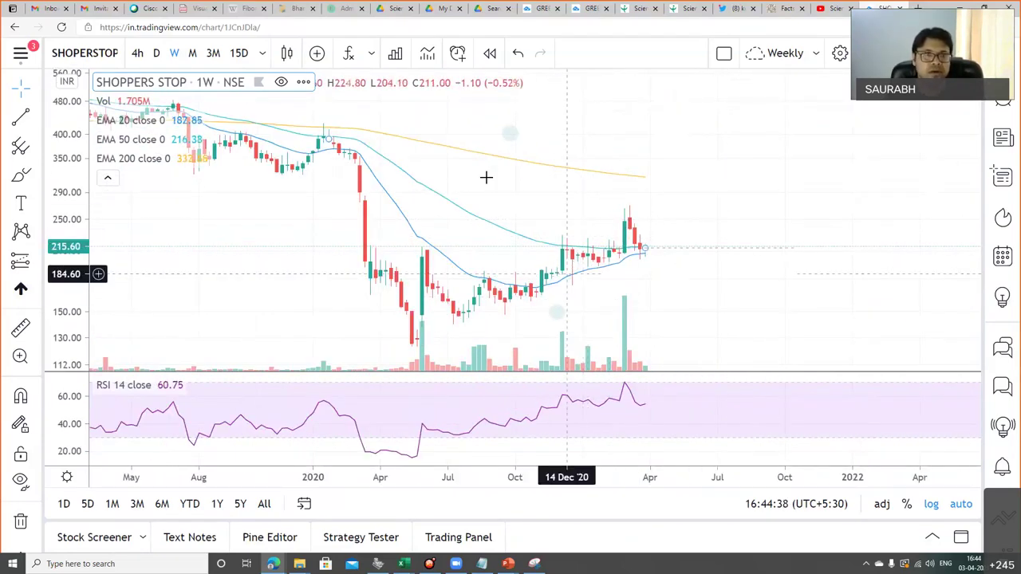
pyautogui.click(156, 54)
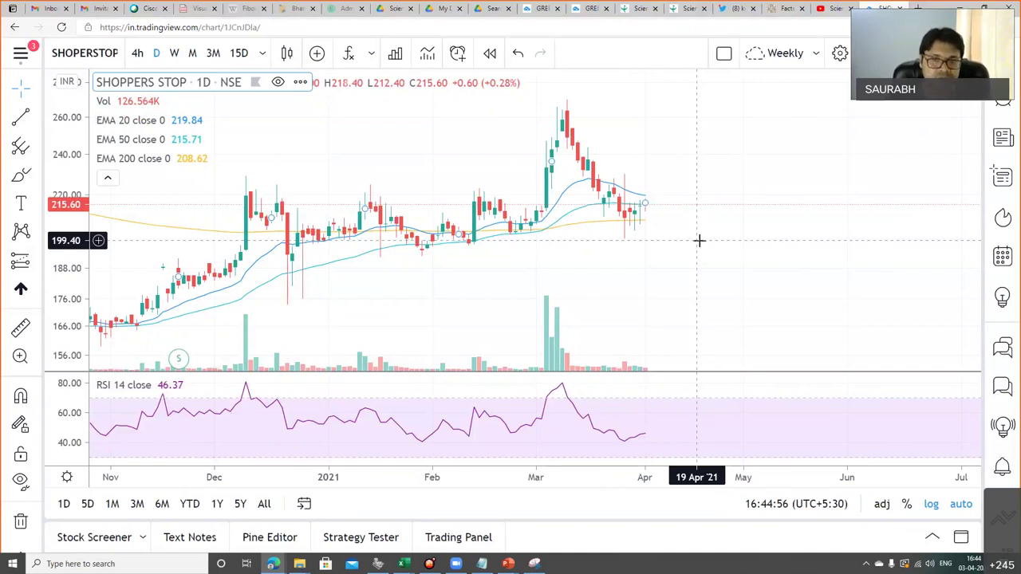
# Step: Switch to the PowerPoint presentation and resume the slide show at "Relative Strength Index Continued.."
pyautogui.moveTo(511, 563)
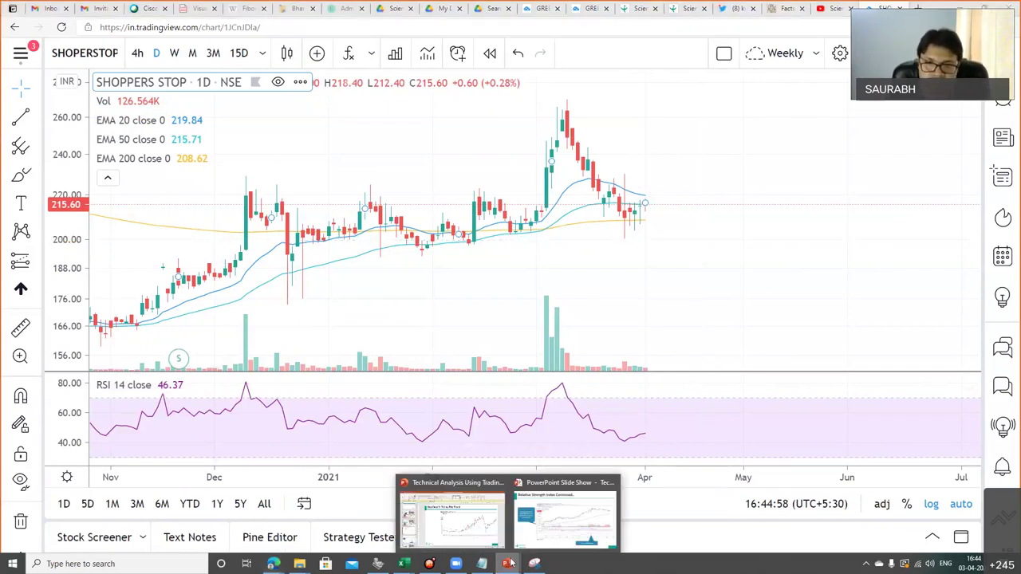
pyautogui.click(470, 530)
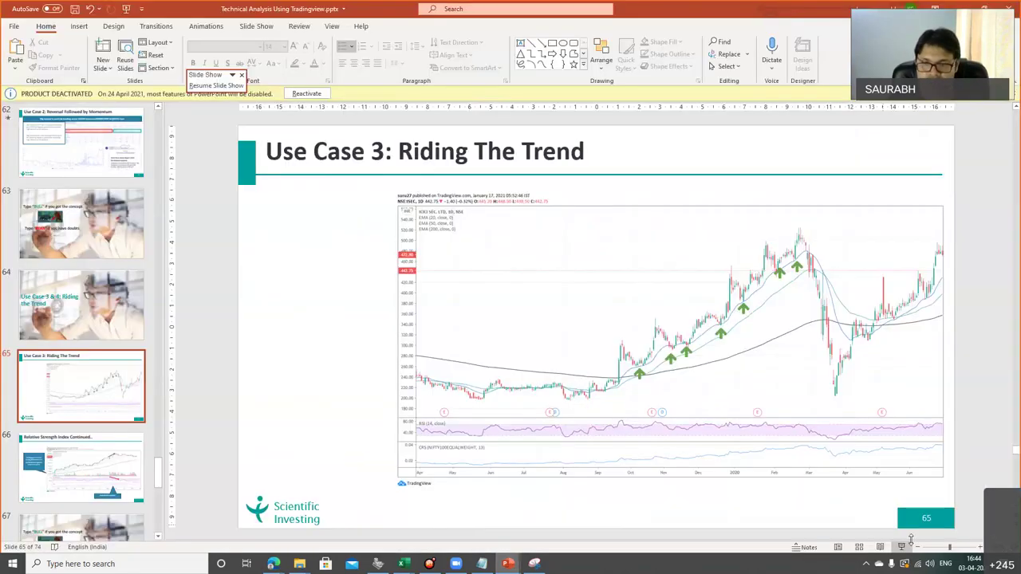
pyautogui.click(902, 548)
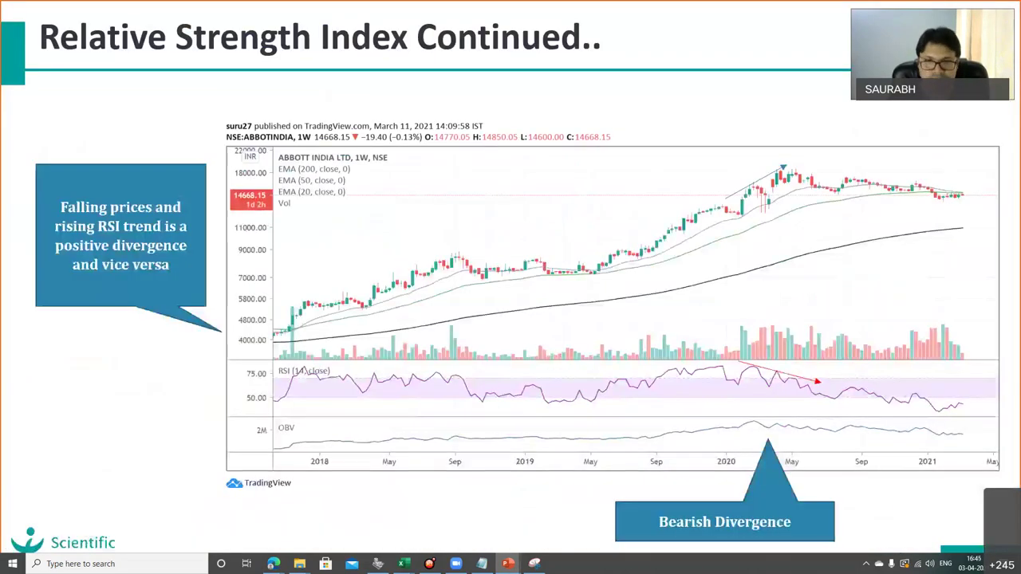